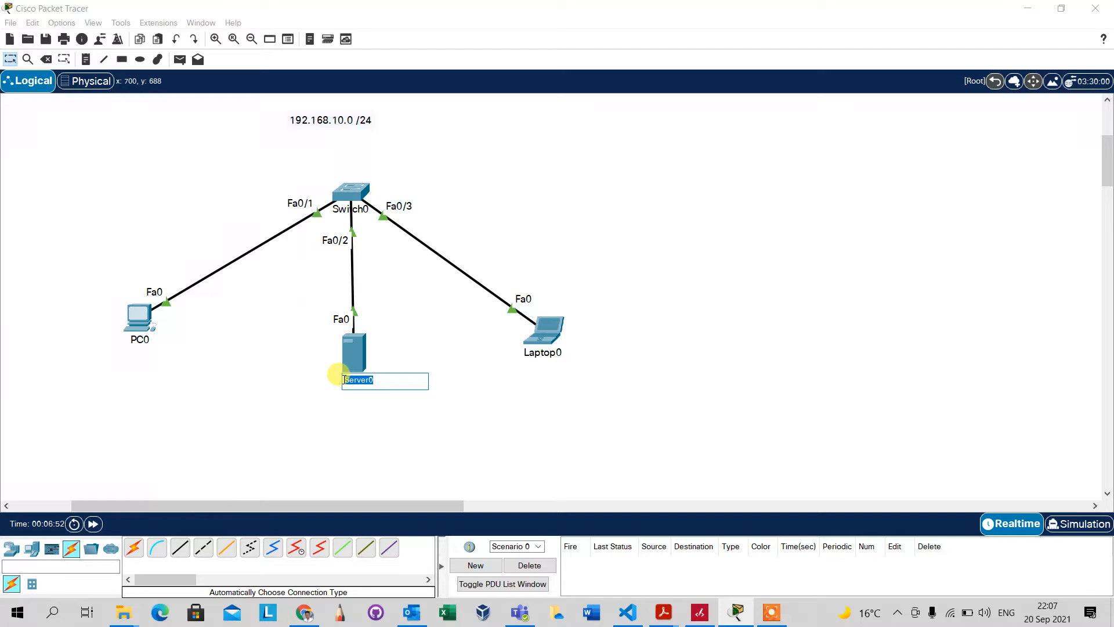
Rename the server to 'DHCP SERVER EMAIL' and nudge the 192.168.10.0 /24 note slightly right
{"action": "type", "text": "d"}
{"action": "key", "text": "Return"}
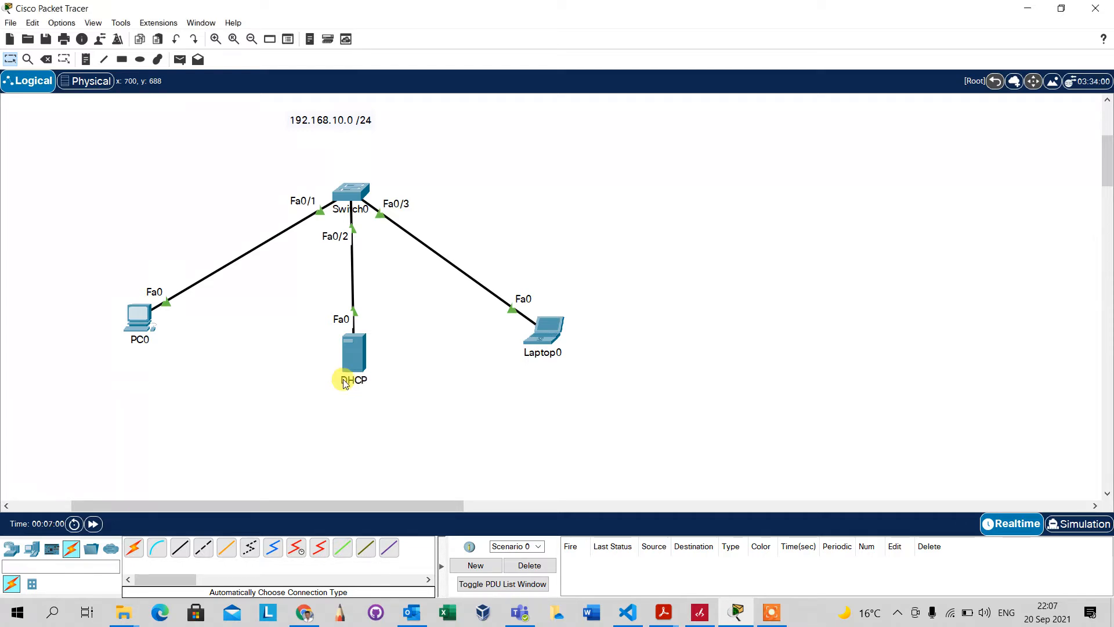
{"action": "left_click", "coordinate": [345, 380]}
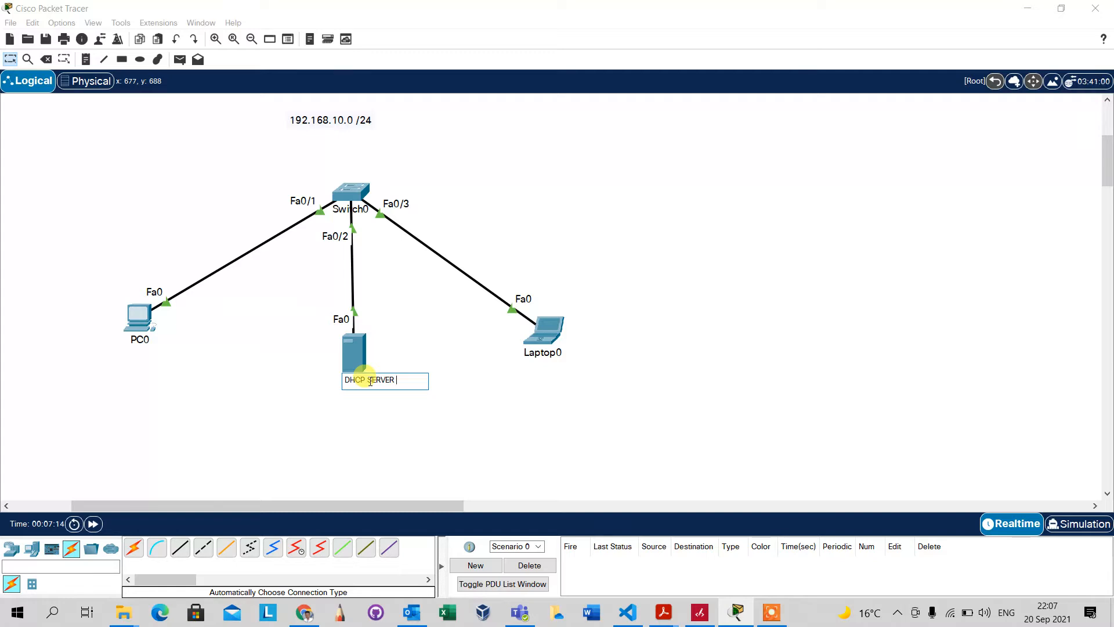
{"action": "left_click", "coordinate": [463, 408]}
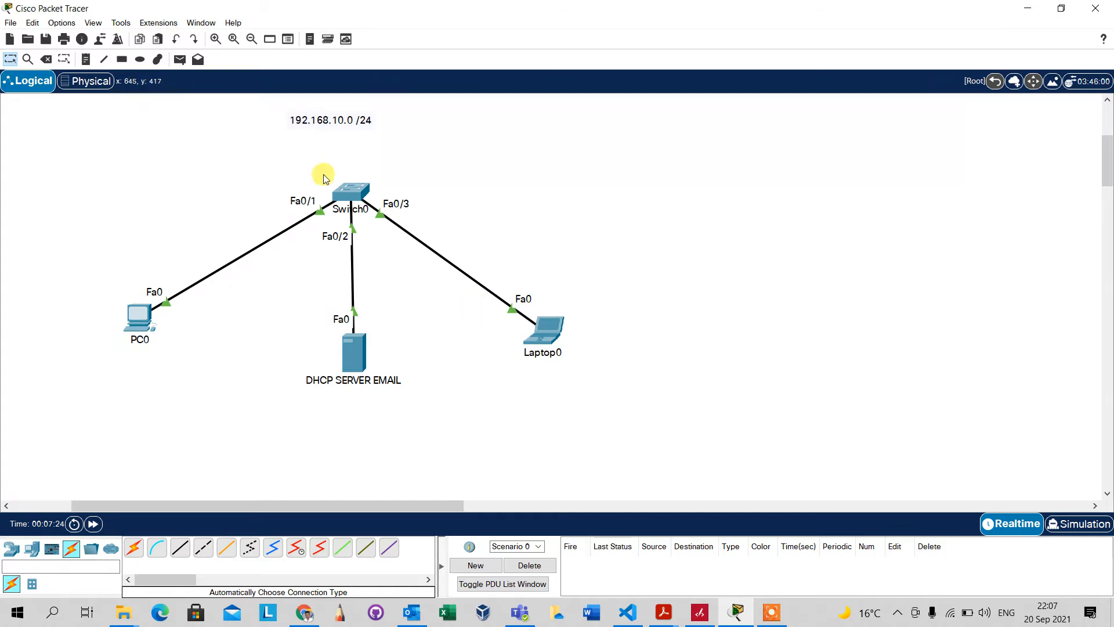
{"action": "left_click_drag", "start_coordinate": [326, 124], "coordinate": [339, 129]}
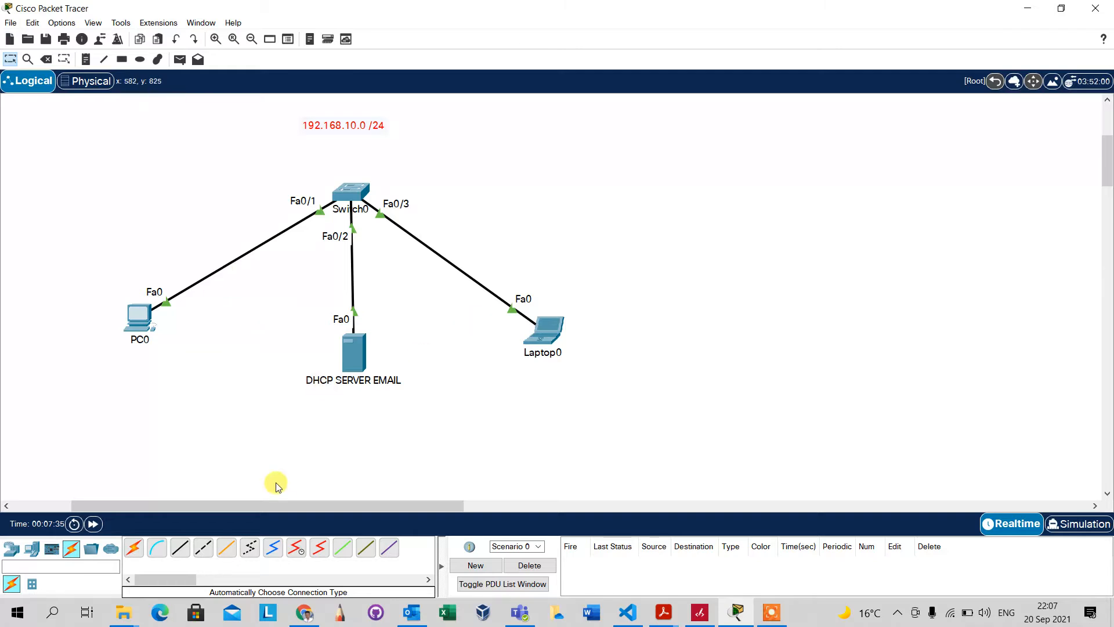
Place two new PCs and two new laptops on the canvas below Switch0
{"action": "left_click", "coordinate": [11, 548]}
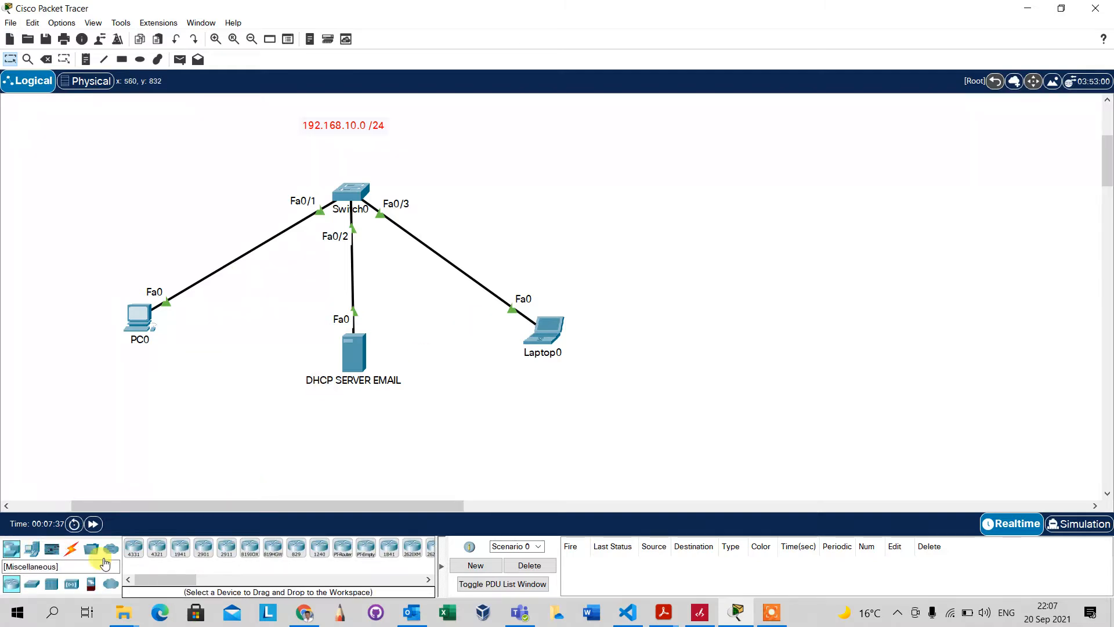
{"action": "left_click", "coordinate": [32, 548]}
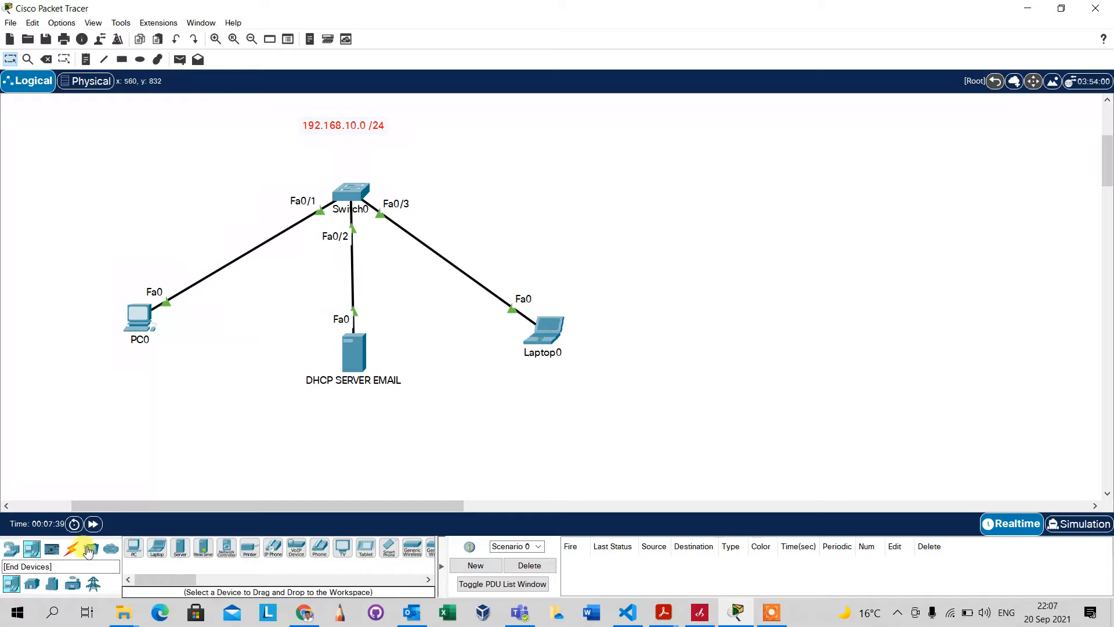
{"action": "left_click_drag", "start_coordinate": [158, 560], "coordinate": [250, 370]}
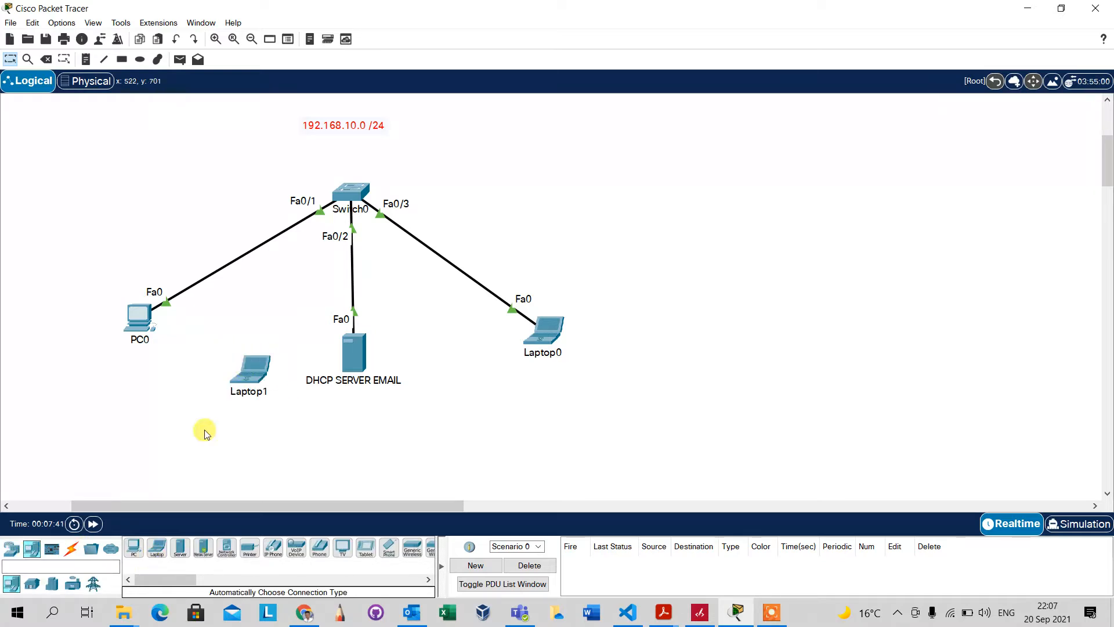
{"action": "left_click_drag", "start_coordinate": [134, 550], "coordinate": [473, 459]}
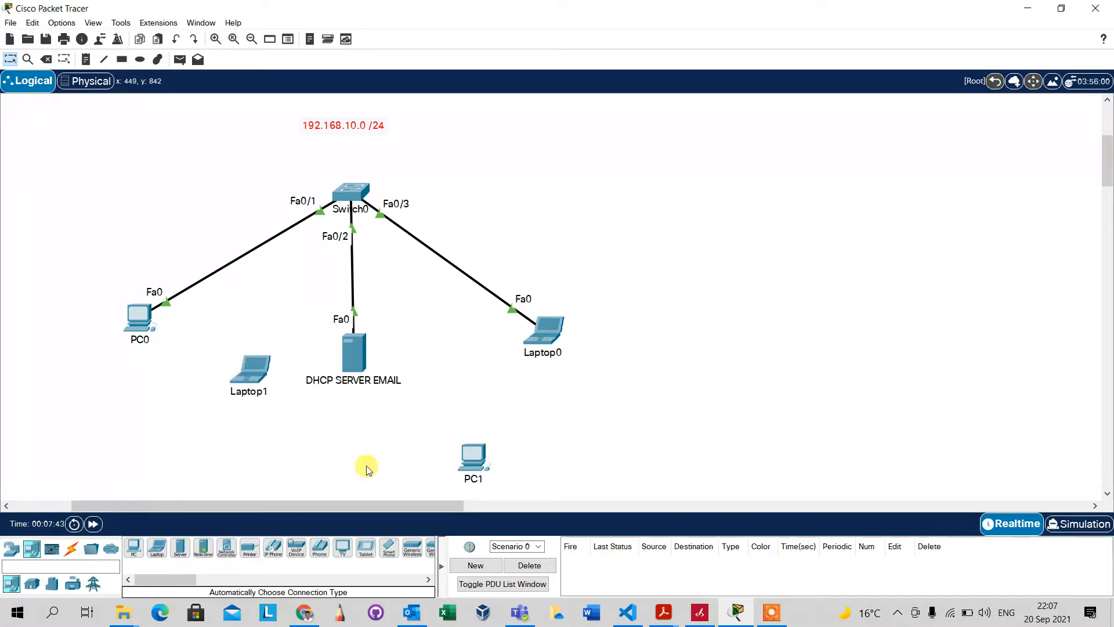
{"action": "left_click_drag", "start_coordinate": [134, 556], "coordinate": [109, 479]}
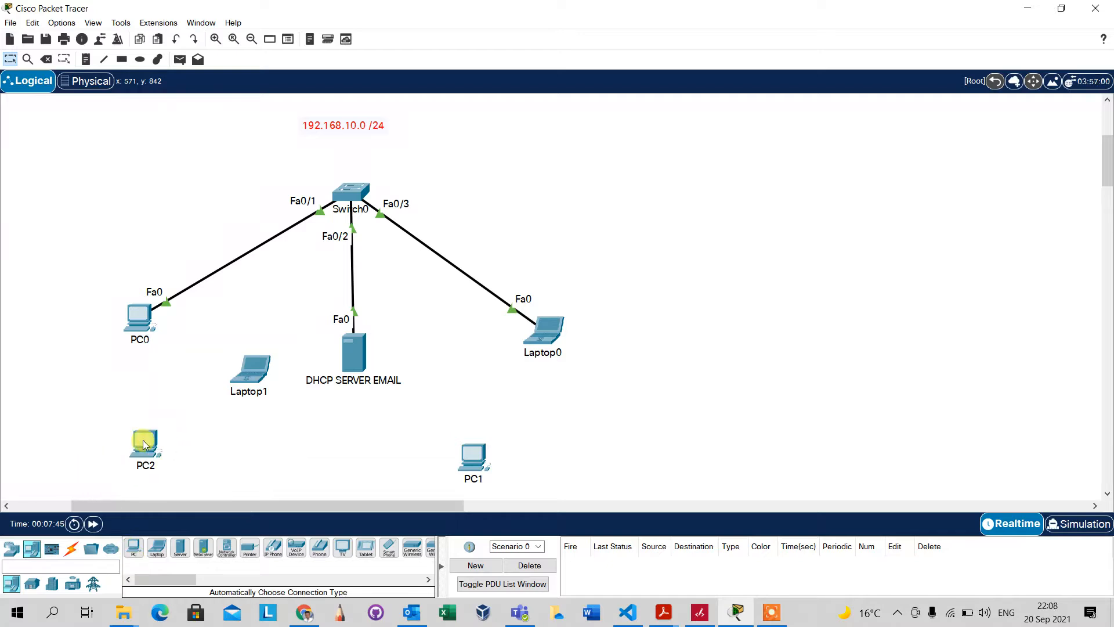
{"action": "left_click_drag", "start_coordinate": [157, 549], "coordinate": [360, 458]}
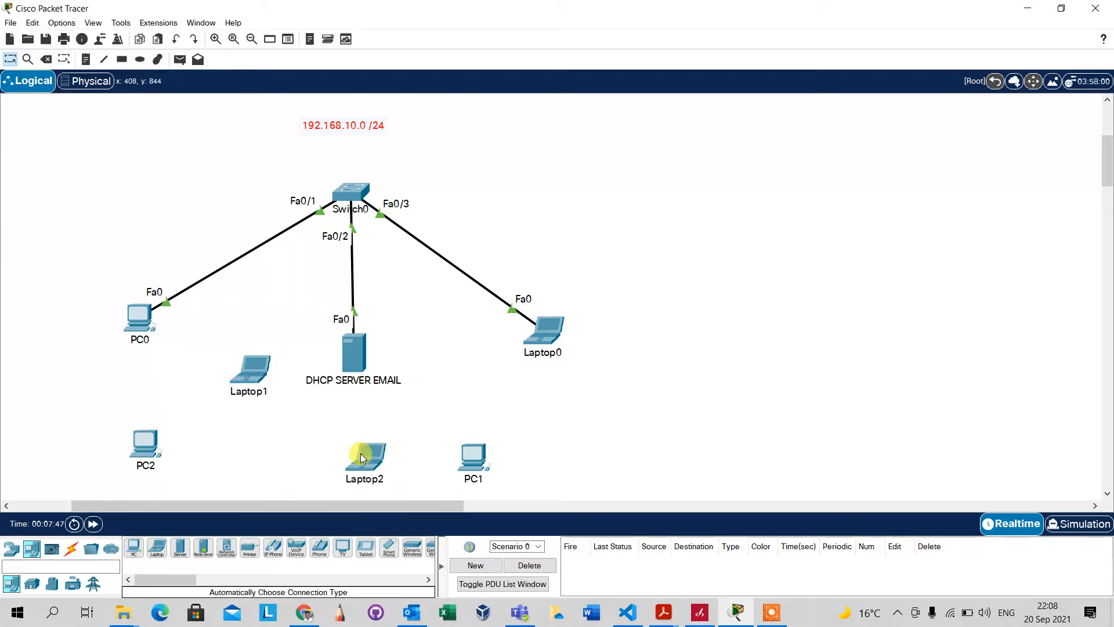
Cable PC2 and Laptop1 to Switch0 with automatic connections
{"action": "left_click", "coordinate": [72, 548]}
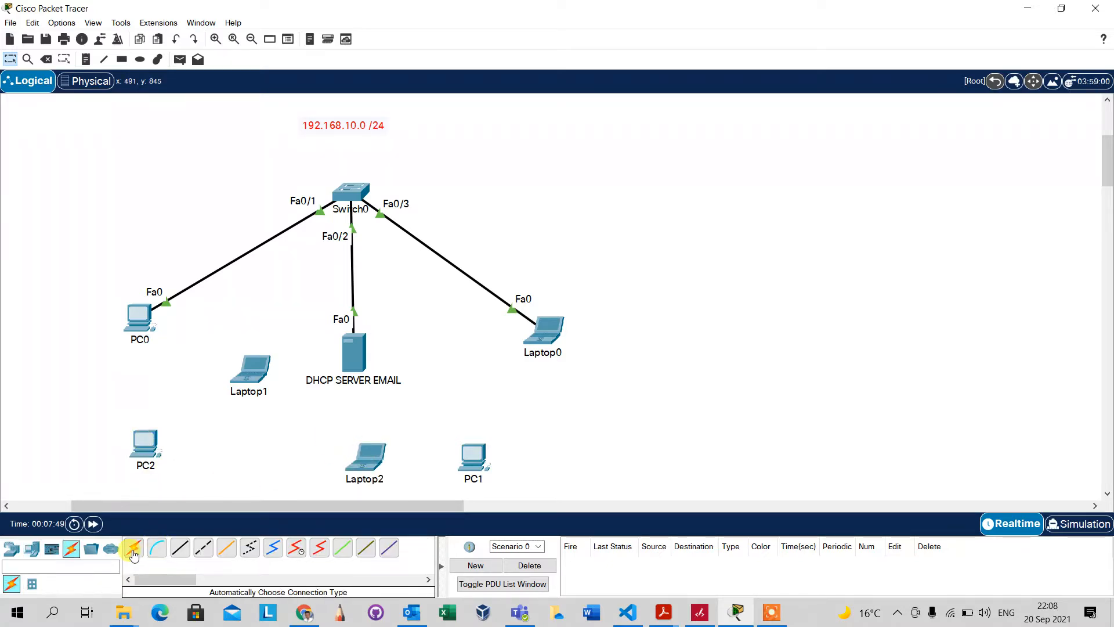
{"action": "left_click", "coordinate": [133, 554]}
{"action": "left_click", "coordinate": [144, 446]}
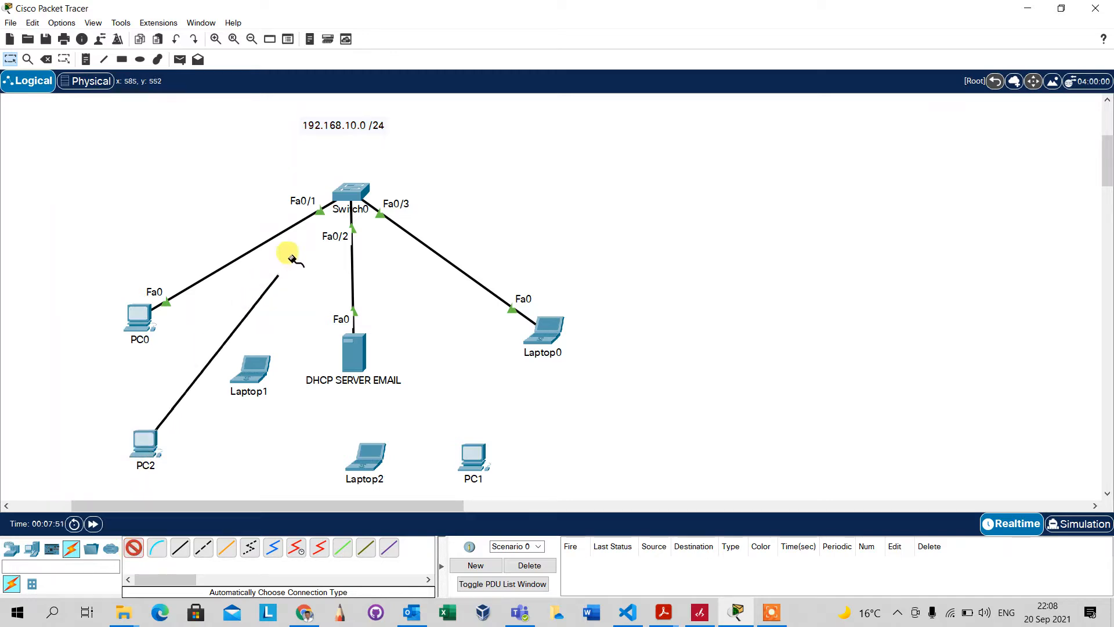
{"action": "left_click", "coordinate": [345, 194]}
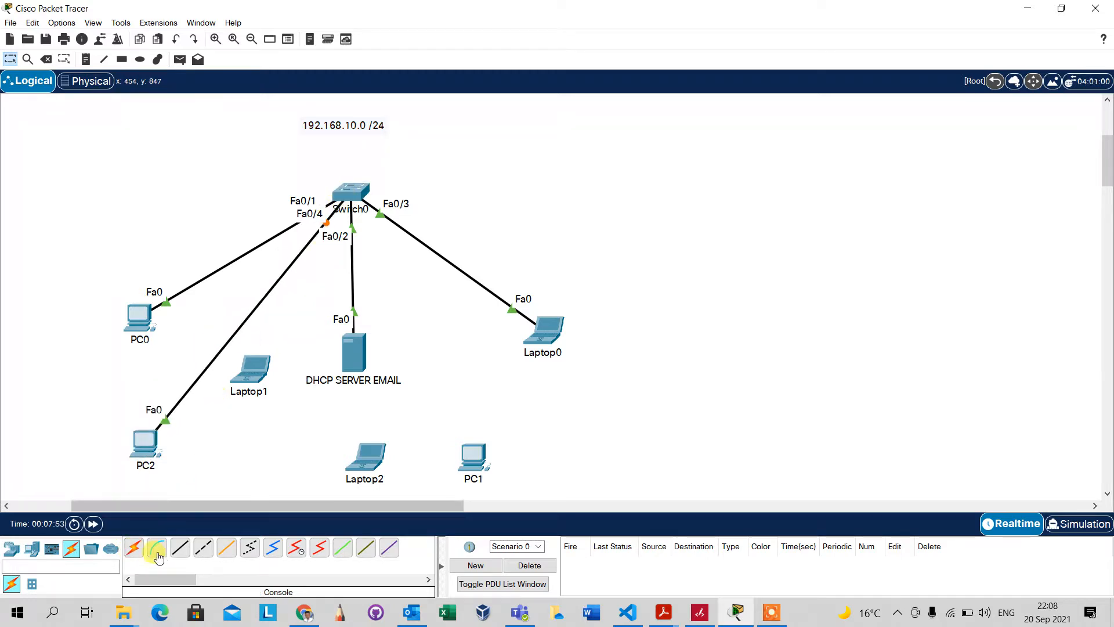
{"action": "left_click", "coordinate": [134, 548]}
{"action": "left_click", "coordinate": [249, 371]}
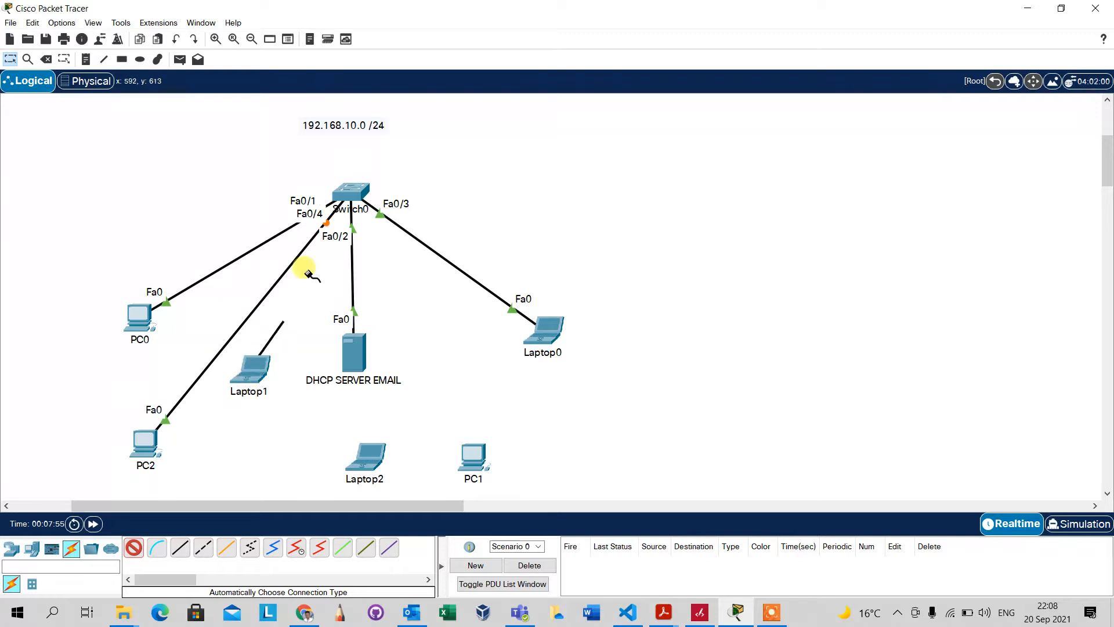
{"action": "left_click", "coordinate": [348, 196]}
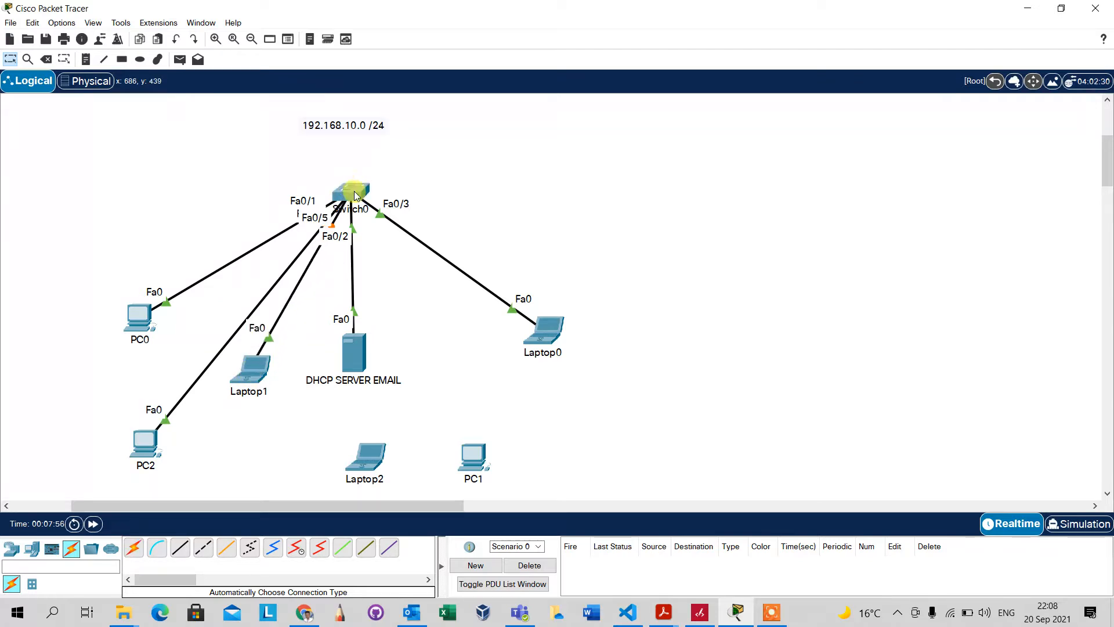
Cable Laptop2 and PC1 to Switch0 with automatic connections
{"action": "left_click", "coordinate": [135, 548]}
{"action": "left_click", "coordinate": [366, 454]}
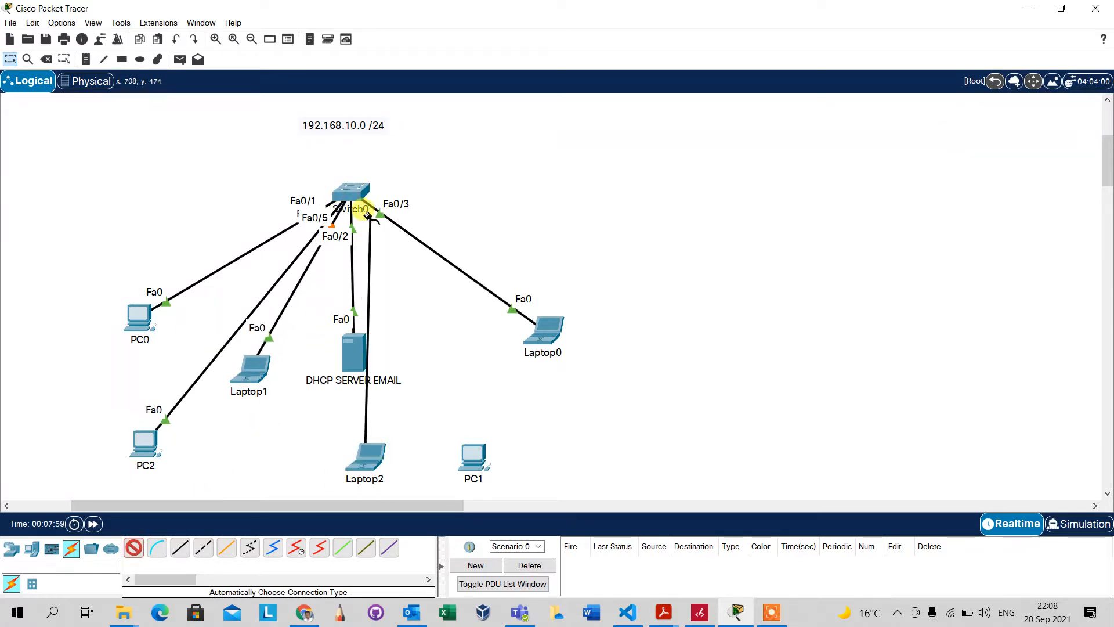
{"action": "left_click", "coordinate": [367, 214]}
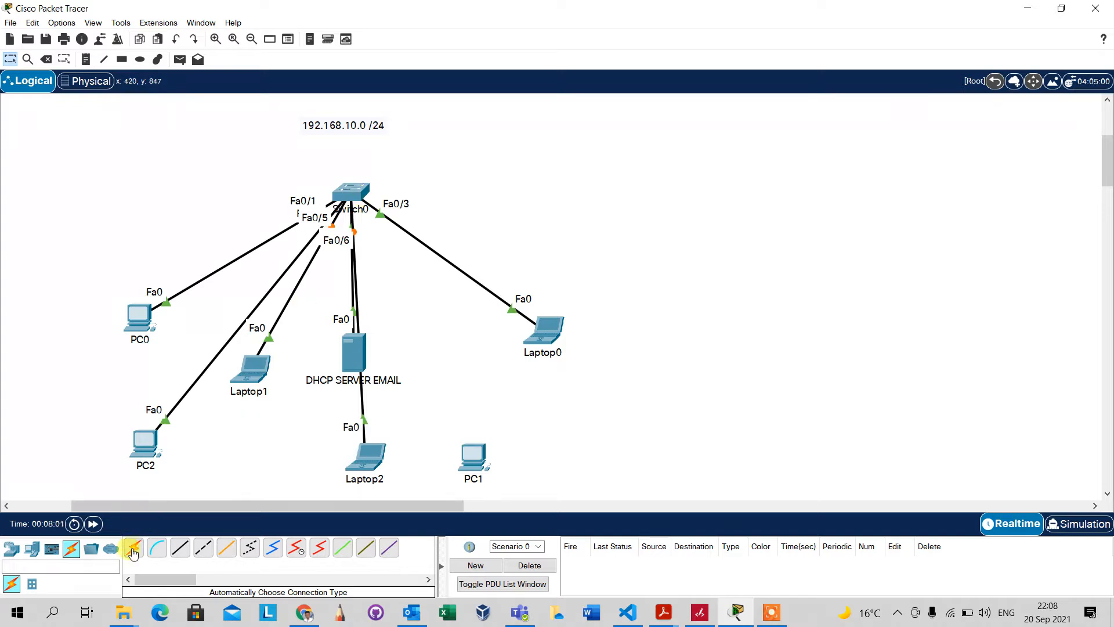
{"action": "left_click", "coordinate": [132, 550]}
{"action": "left_click", "coordinate": [473, 454]}
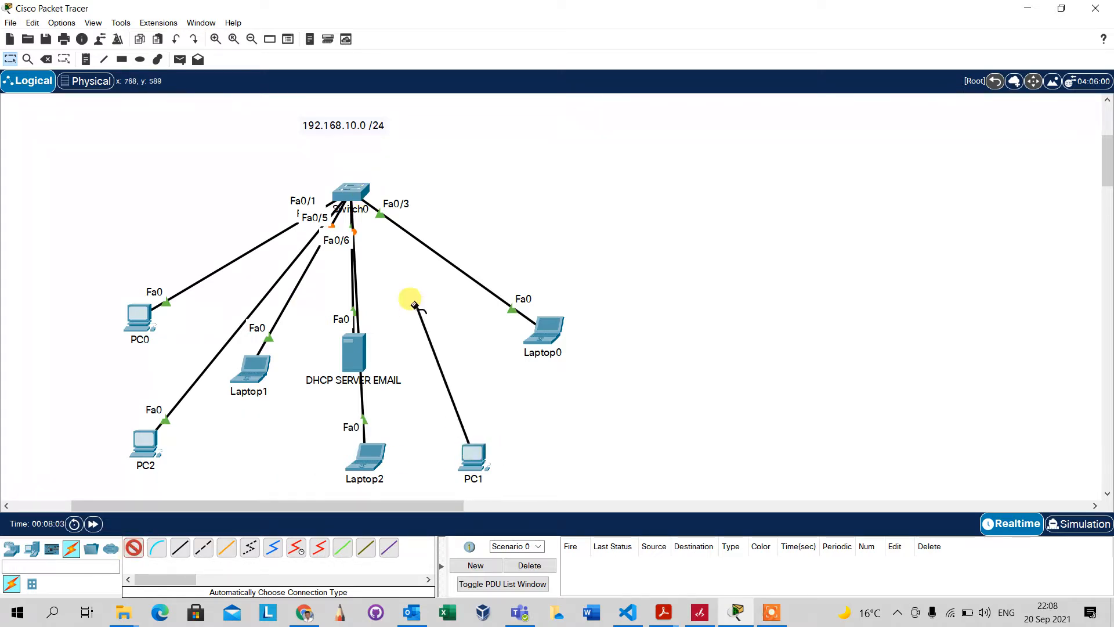
{"action": "left_click", "coordinate": [360, 194]}
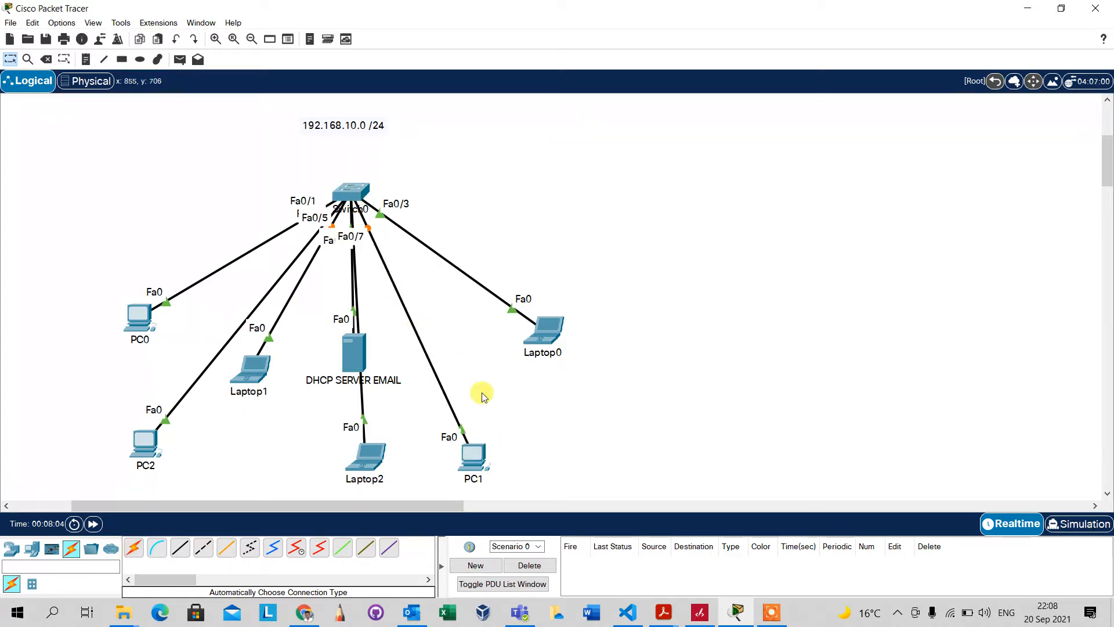
Reposition PC1, Laptop2 and Laptop1 to spread them out below the switch
{"action": "left_click_drag", "start_coordinate": [473, 456], "coordinate": [537, 422]}
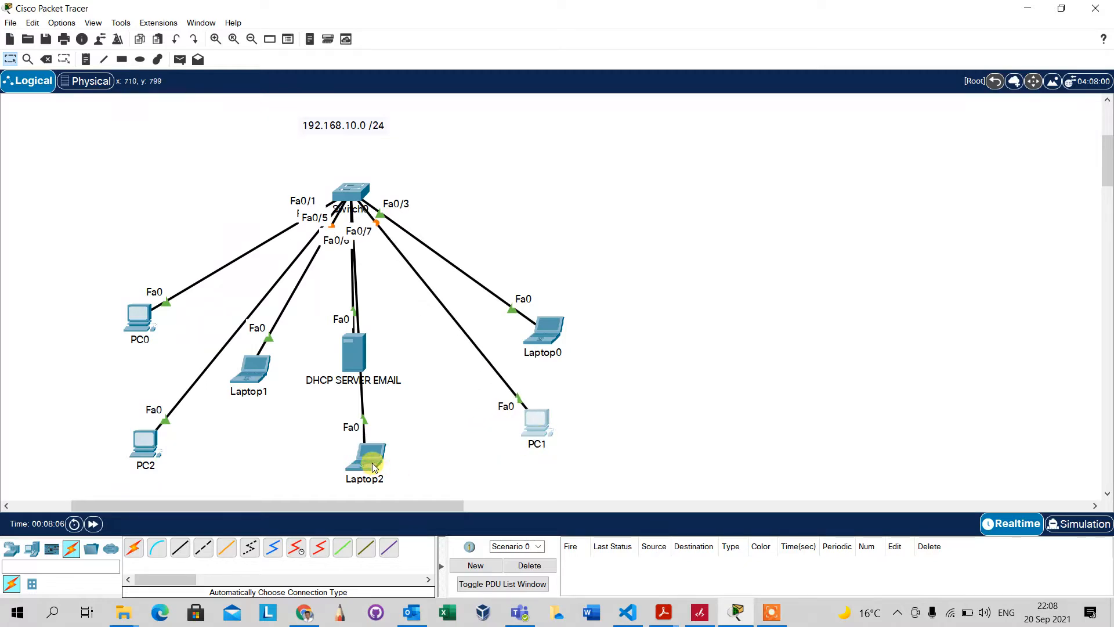
{"action": "left_click_drag", "start_coordinate": [373, 467], "coordinate": [496, 458]}
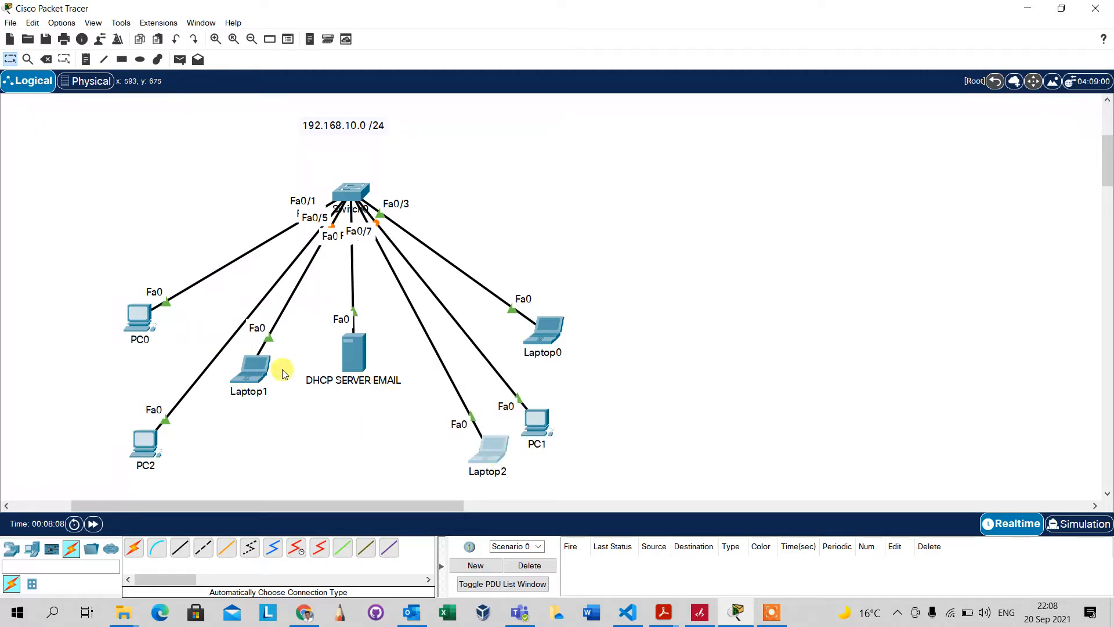
{"action": "left_click_drag", "start_coordinate": [283, 372], "coordinate": [298, 430]}
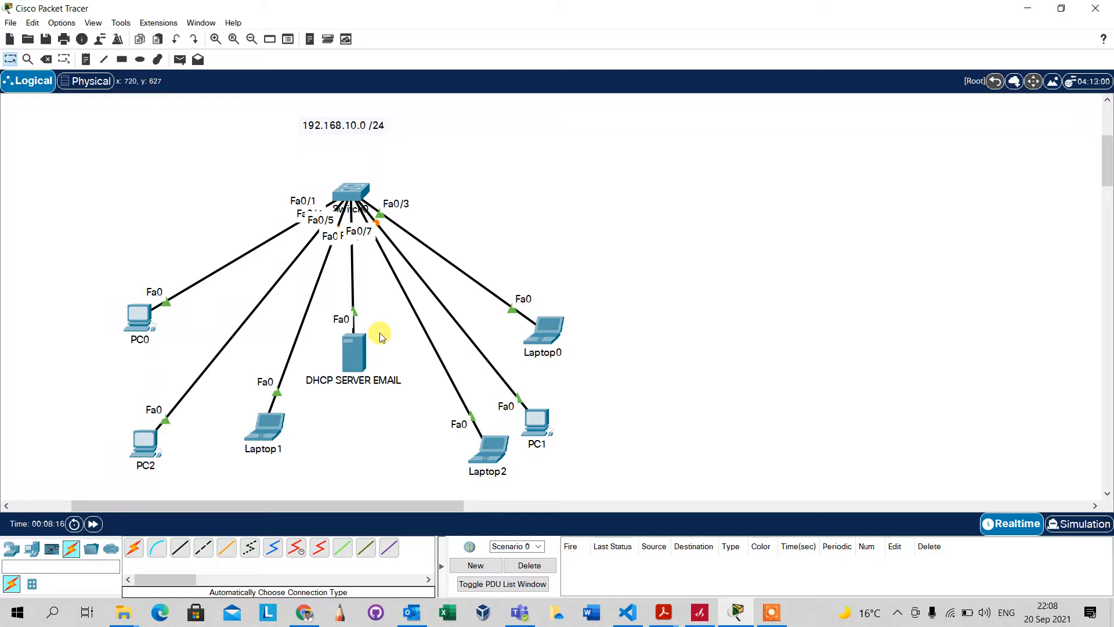
Open the DHCP SERVER EMAIL device window from its icon on the diagram
{"action": "mouse_move", "coordinate": [353, 352]}
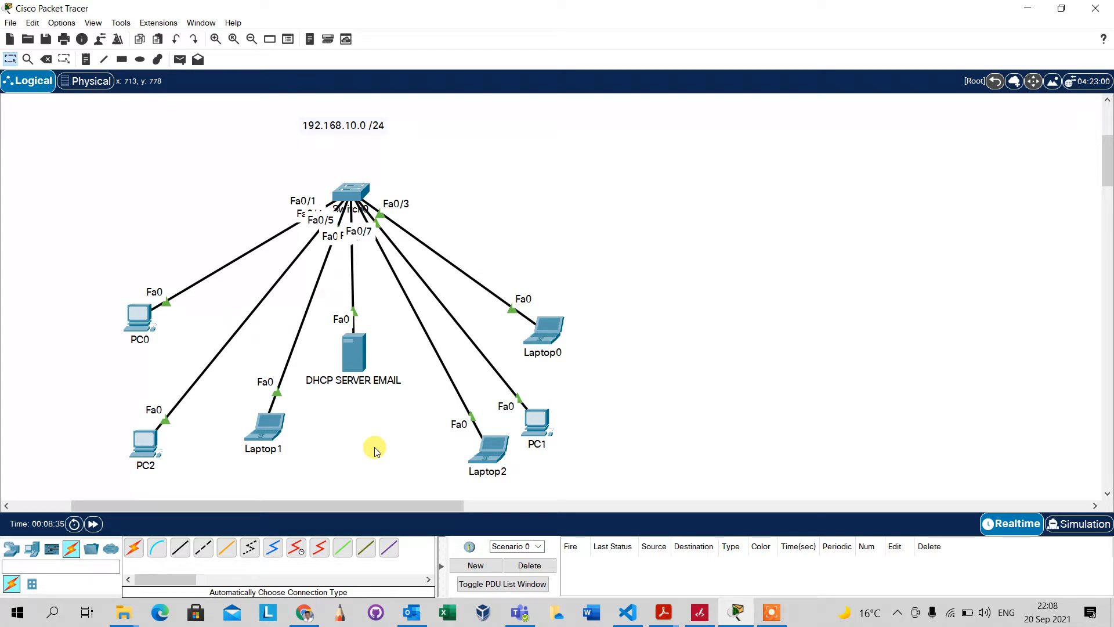
{"action": "left_click", "coordinate": [359, 355]}
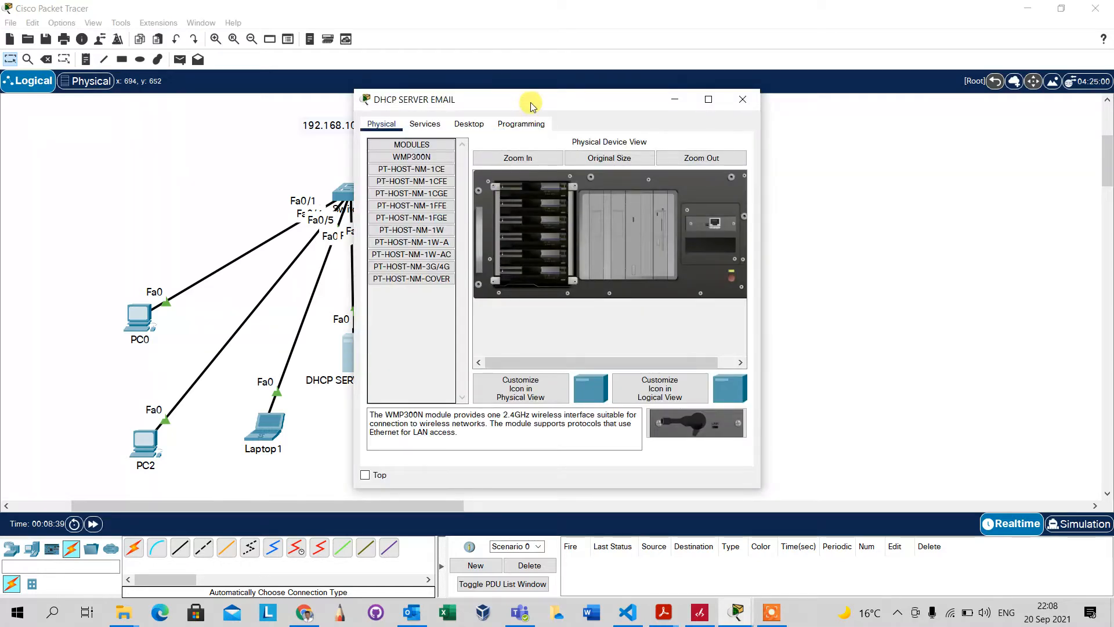
Open the server's Desktop IP Configuration panel
{"action": "left_click_drag", "start_coordinate": [530, 100], "coordinate": [770, 115]}
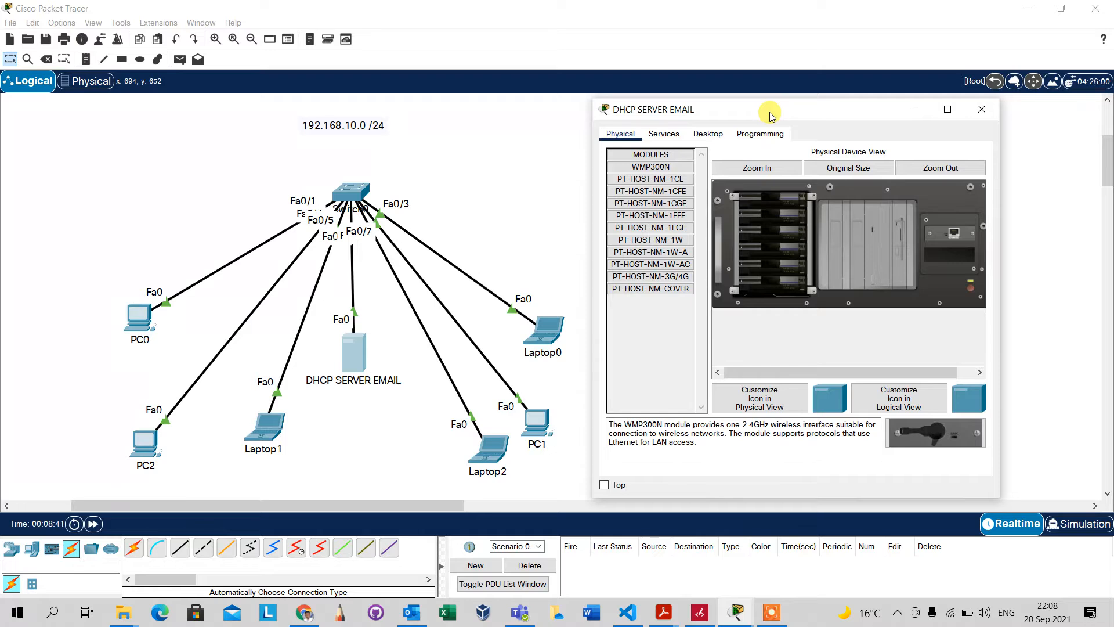
{"action": "left_click", "coordinate": [708, 134]}
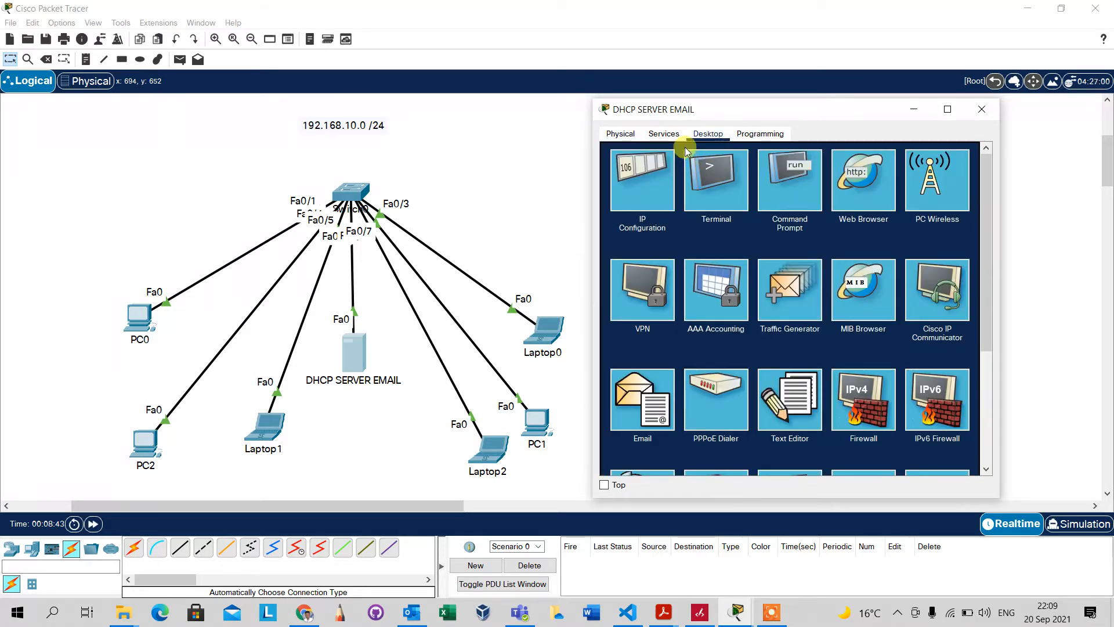
{"action": "left_click", "coordinate": [667, 134]}
{"action": "left_click", "coordinate": [698, 135]}
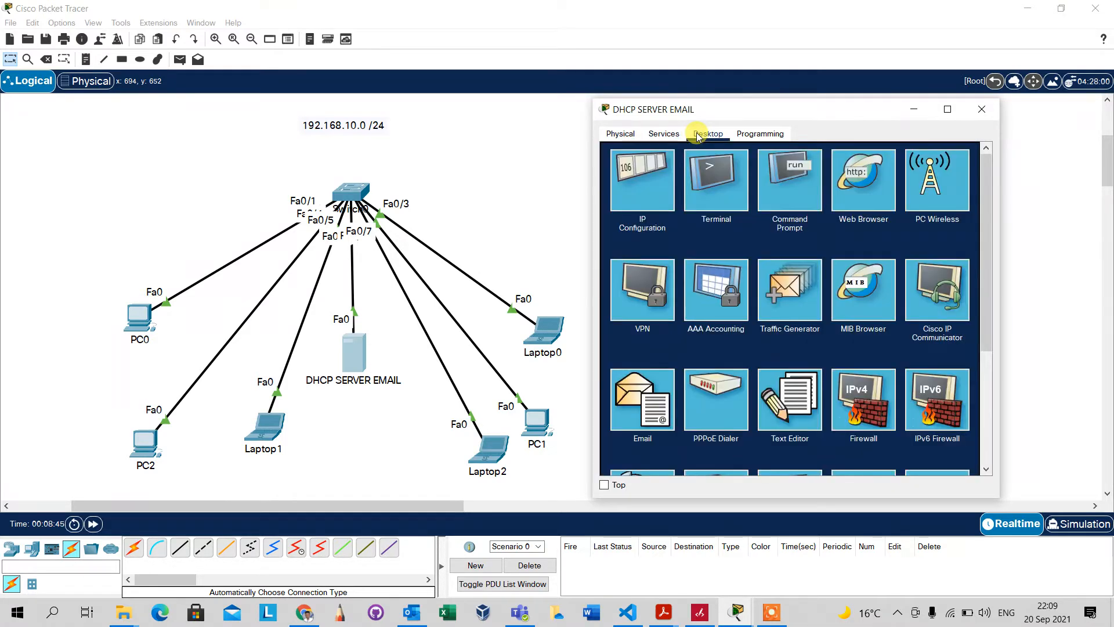
{"action": "left_click", "coordinate": [638, 186]}
Set static IP 192.168.10.10, mask 255.255.255.0, gateway 192.168.10.254 and DNS 192.168.10.10
{"action": "left_click", "coordinate": [747, 204]}
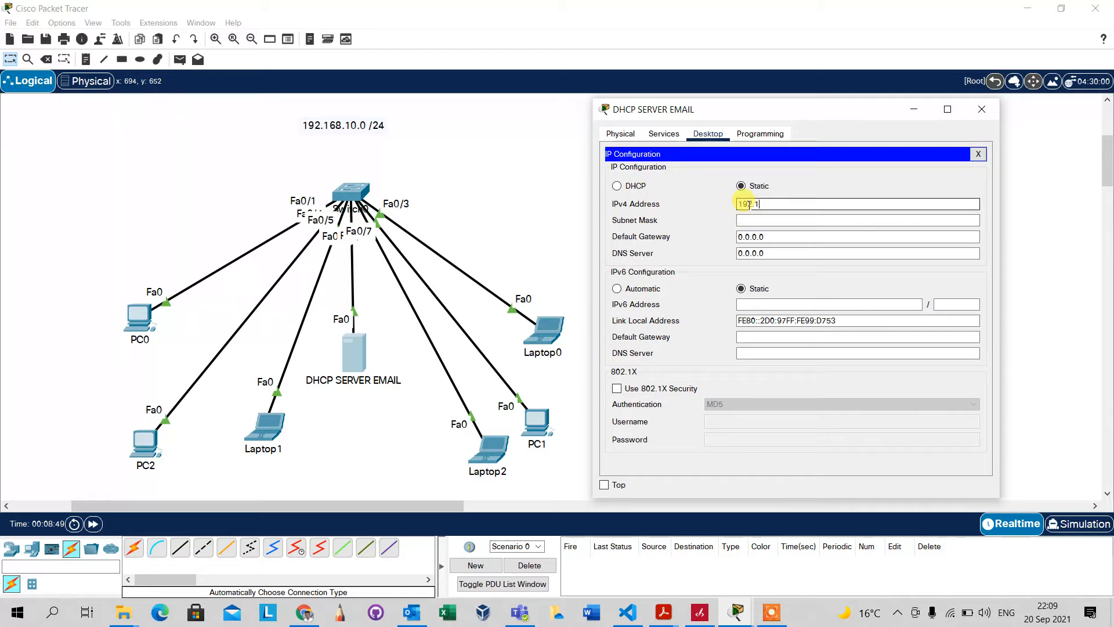
{"action": "type", "text": "192.168.10.10"}
{"action": "key", "text": "Tab"}
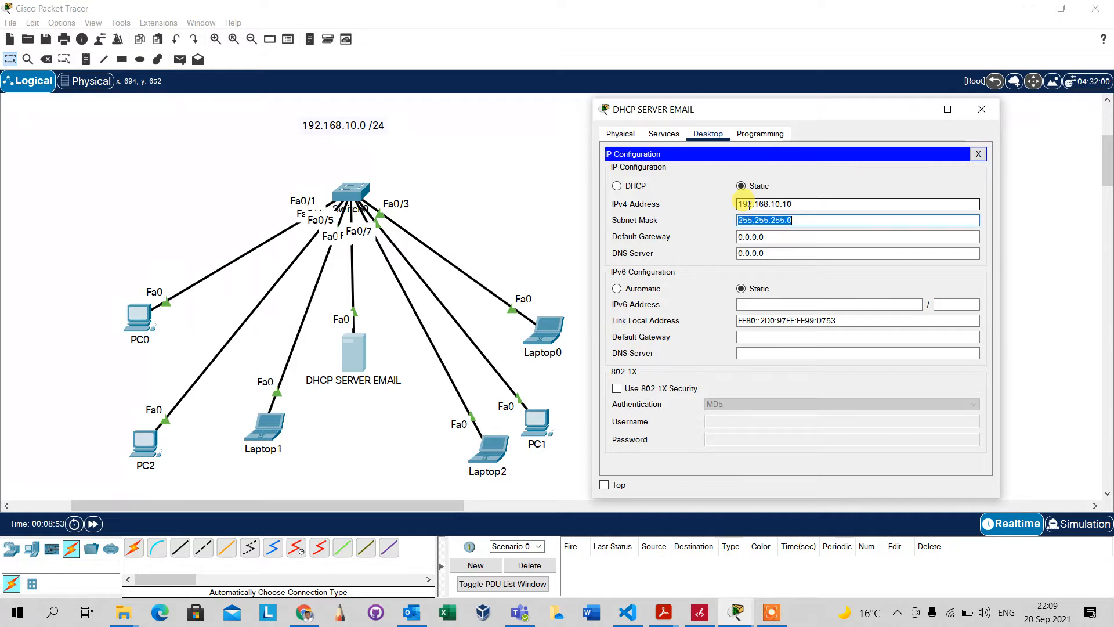
{"action": "key", "text": "Tab"}
{"action": "type", "text": "192.1"}
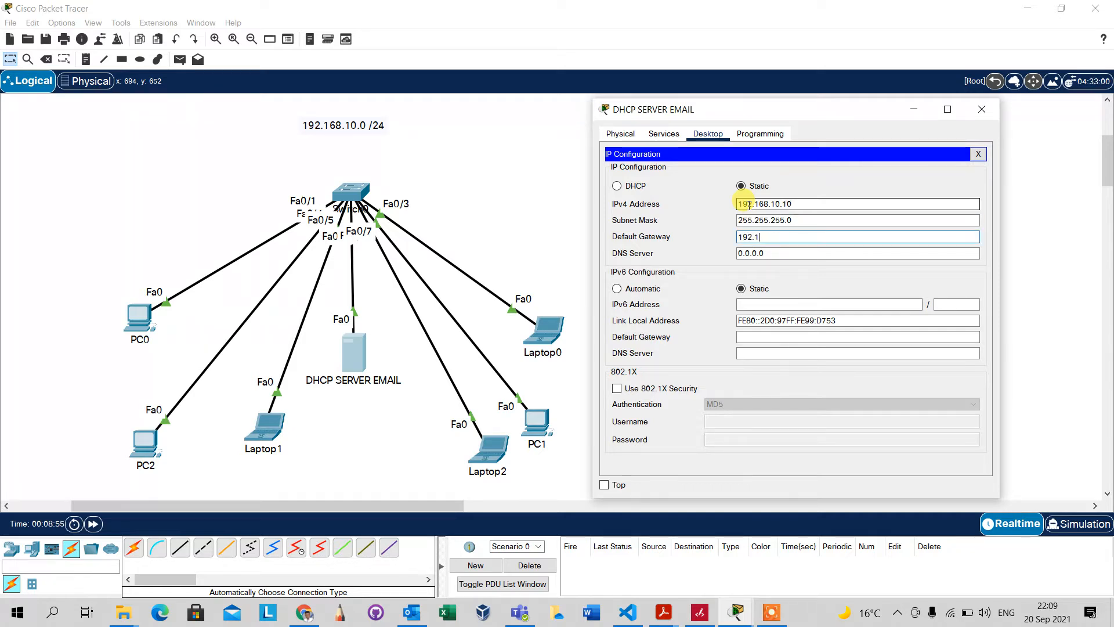
{"action": "type", "text": "68.10.254"}
{"action": "key", "text": "Tab"}
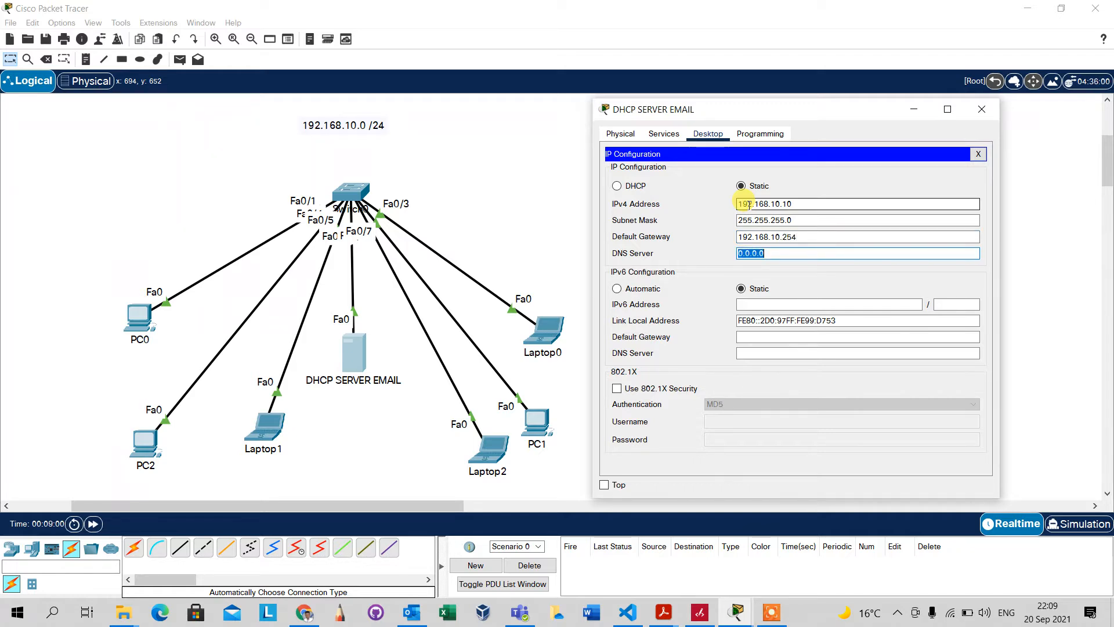
{"action": "type", "text": "192.1688"}
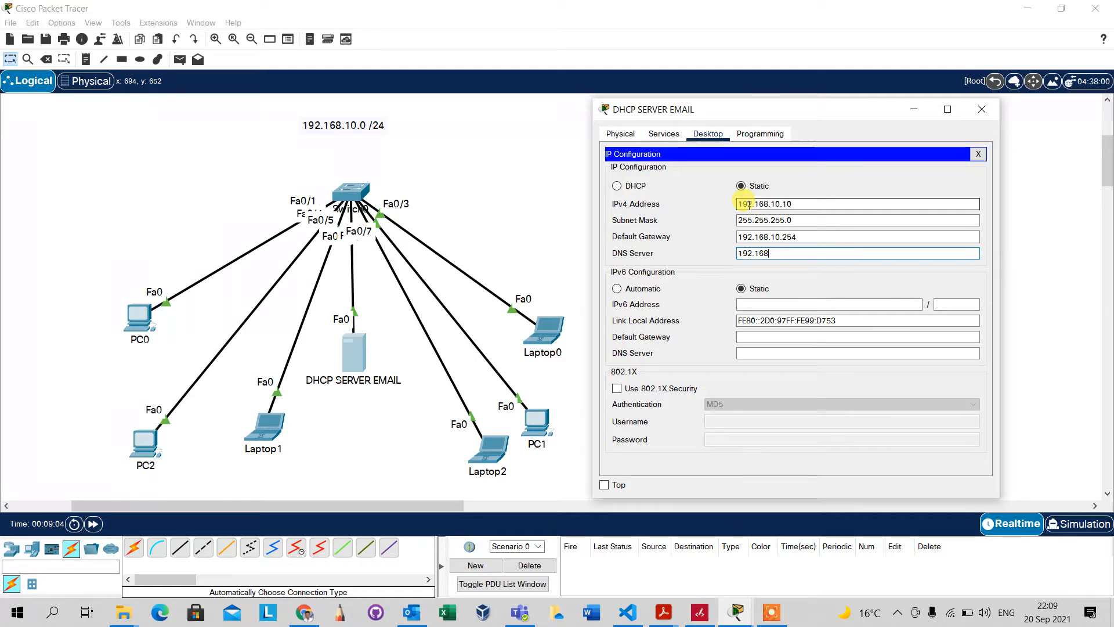
{"action": "key", "text": "BackSpace"}
{"action": "type", "text": ".10"}
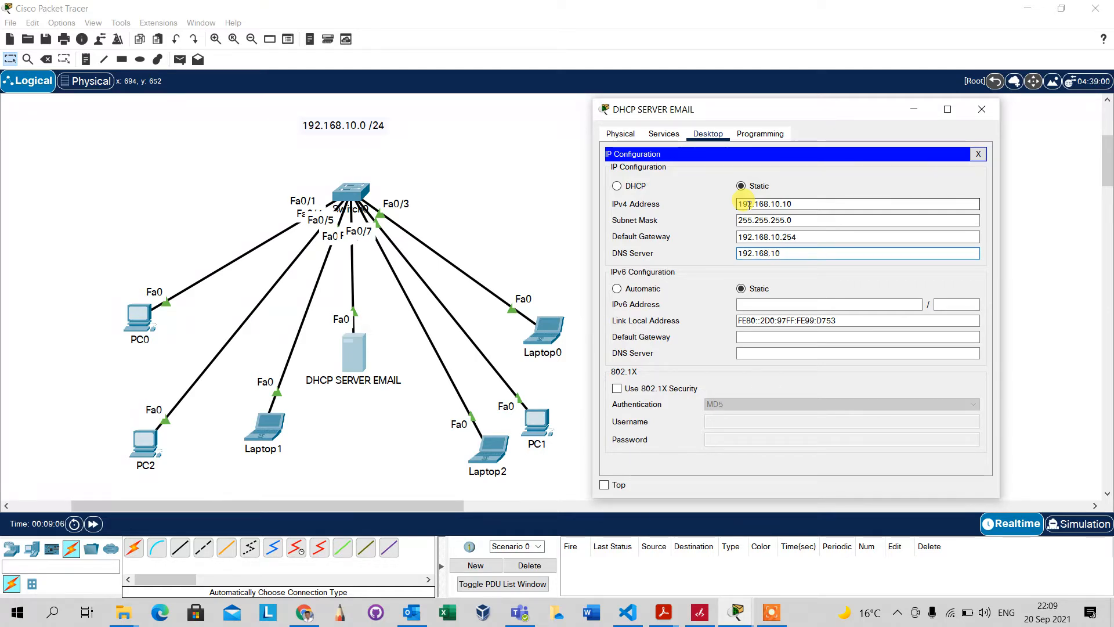
{"action": "type", "text": ".10"}
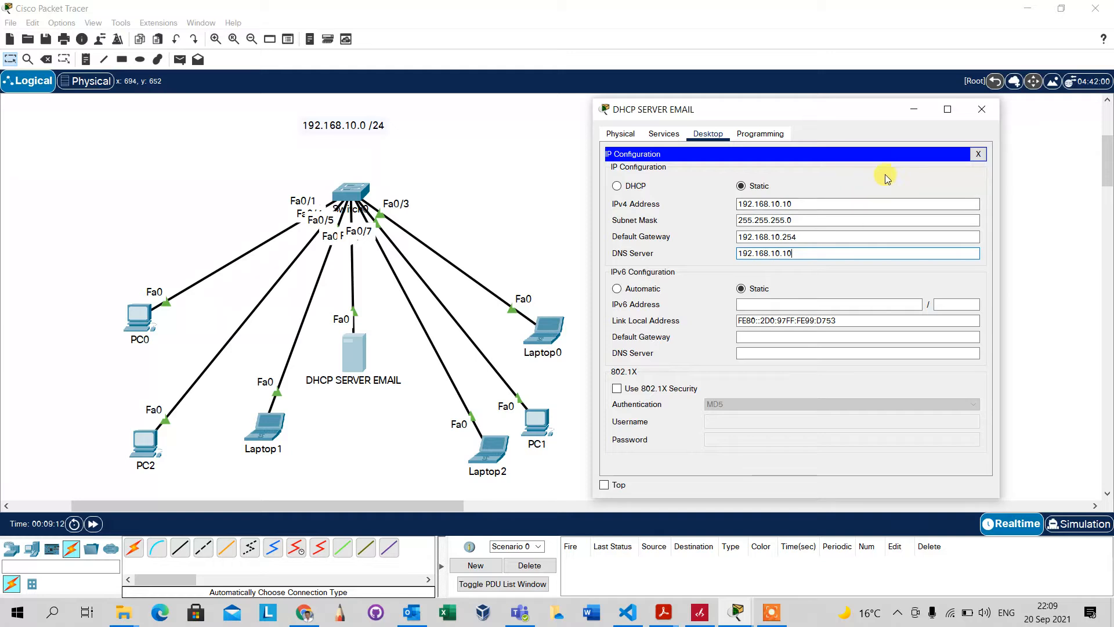
{"action": "left_click", "coordinate": [978, 155]}
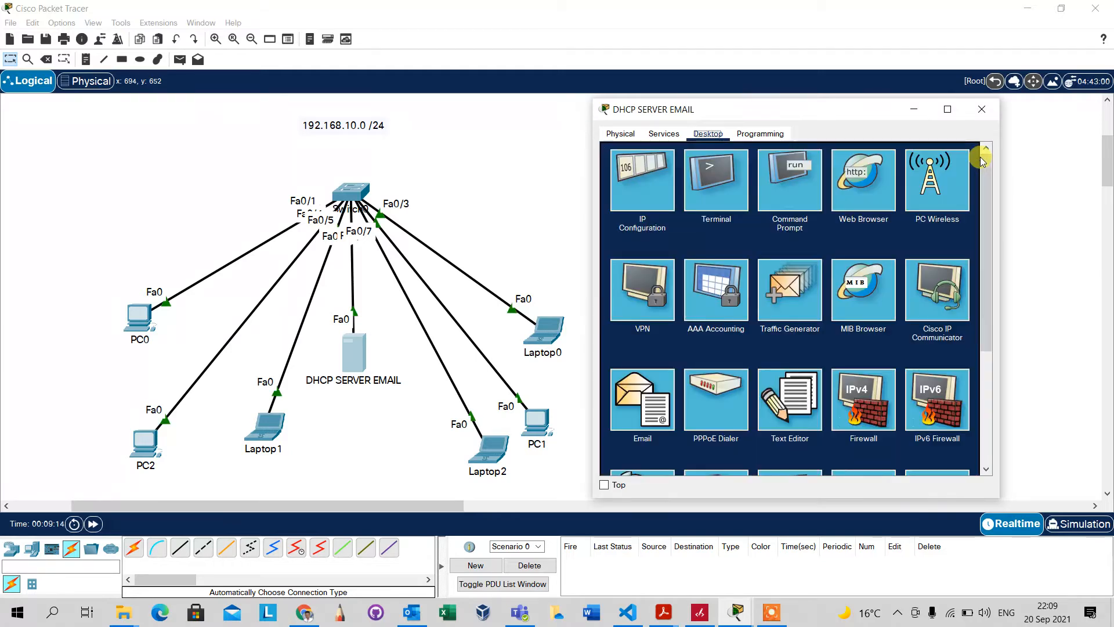
Show the DHCP service settings under the server's Services tab
{"action": "left_click", "coordinate": [664, 134]}
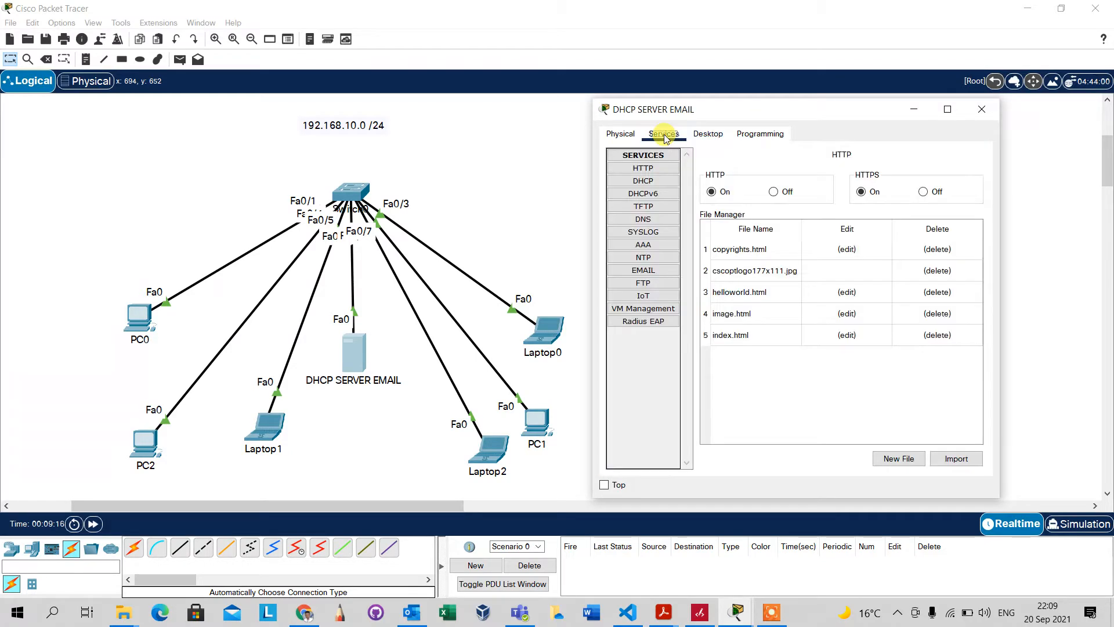
{"action": "left_click", "coordinate": [643, 181]}
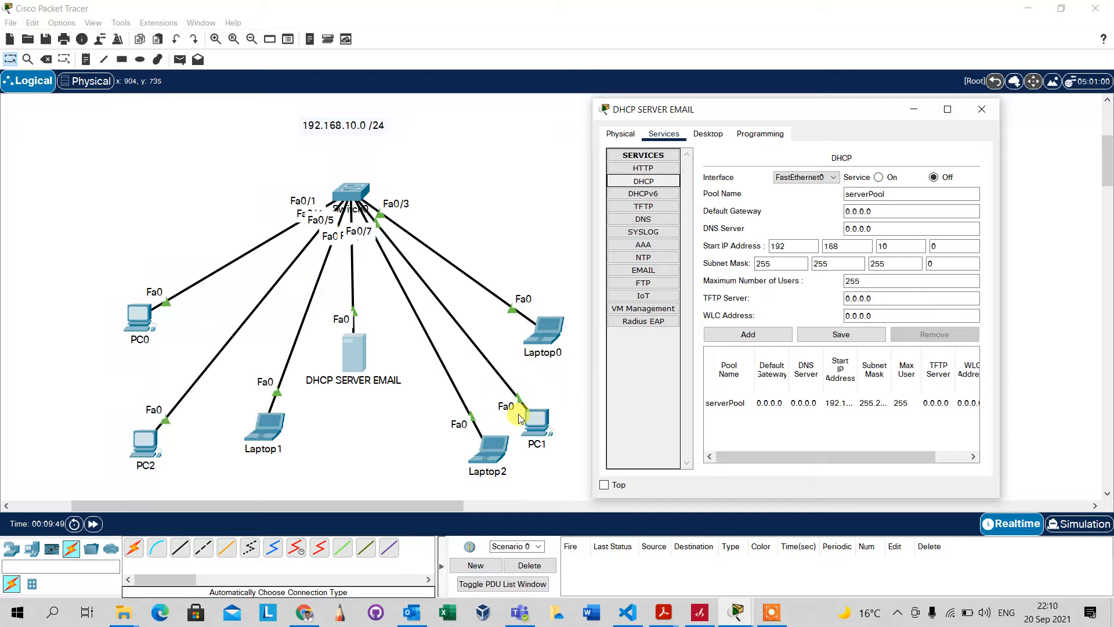
Turn DHCP on and add pool AAT starting at 192.168.10.20 with gateway 192.168.20.254
{"action": "left_click", "coordinate": [879, 177]}
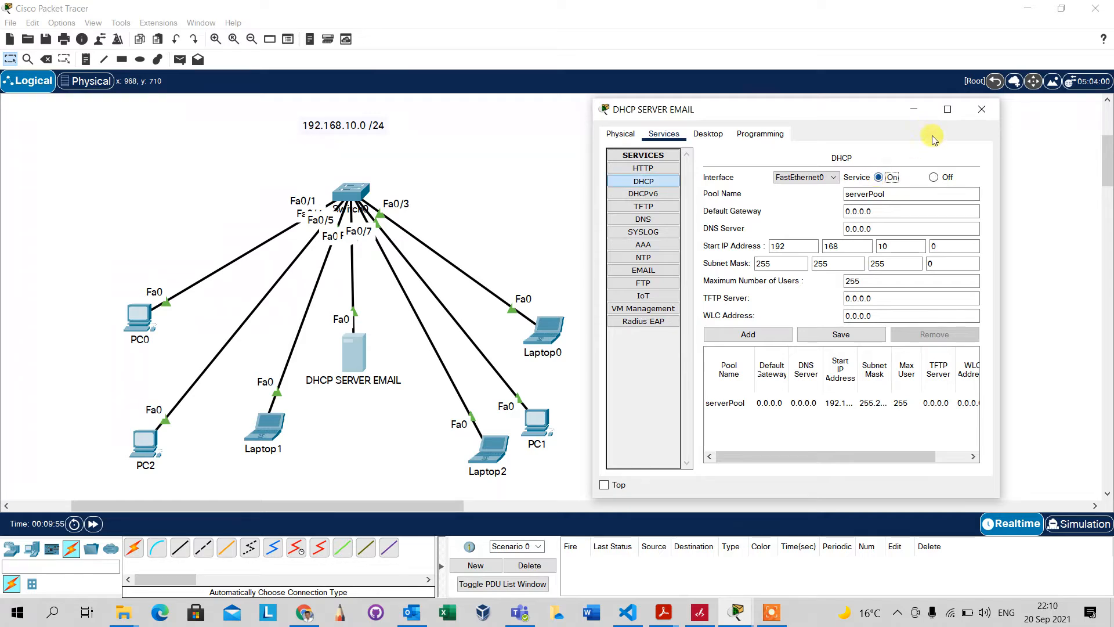
{"action": "left_click_drag", "start_coordinate": [904, 195], "coordinate": [847, 194]}
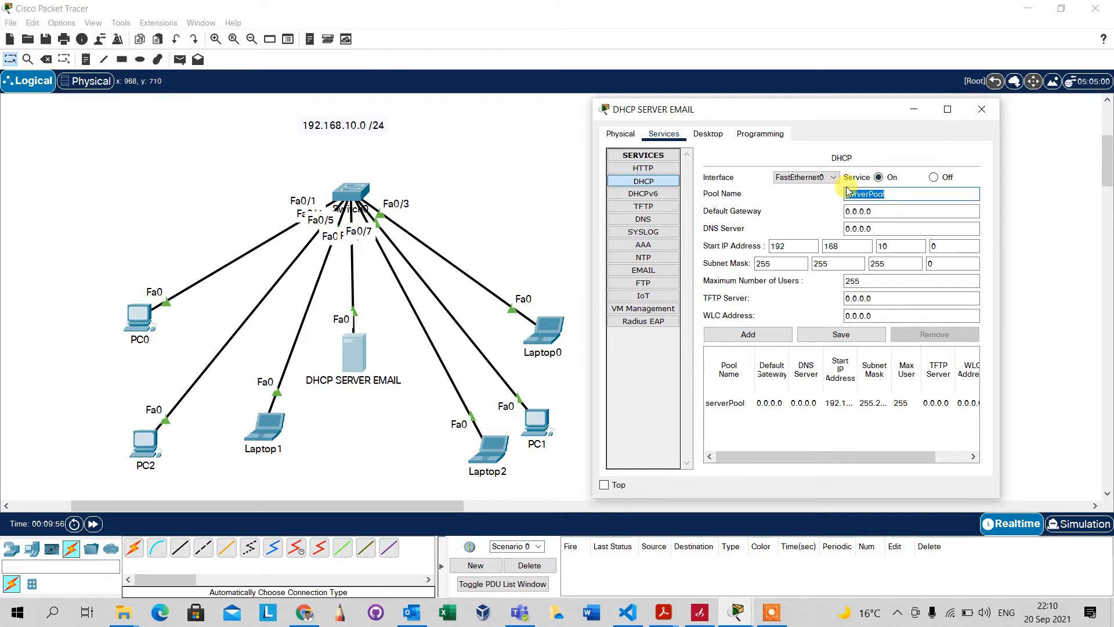
{"action": "key", "text": "BackSpace"}
{"action": "left_click", "coordinate": [882, 211]}
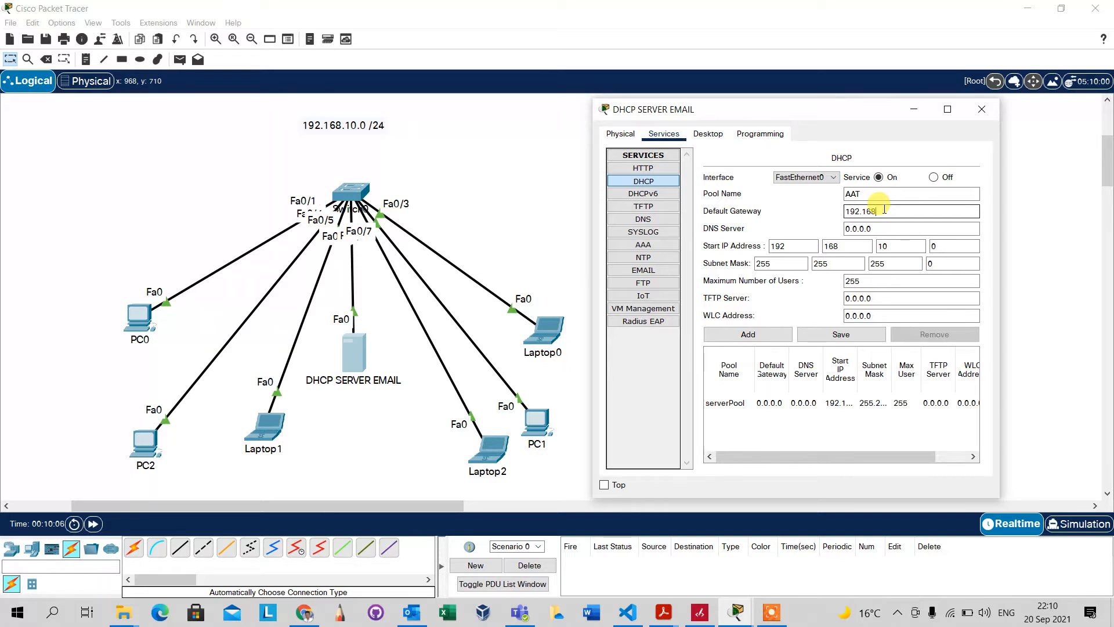
{"action": "type", "text": "0.254"}
{"action": "key", "text": "Tab"}
{"action": "type", "text": "2"}
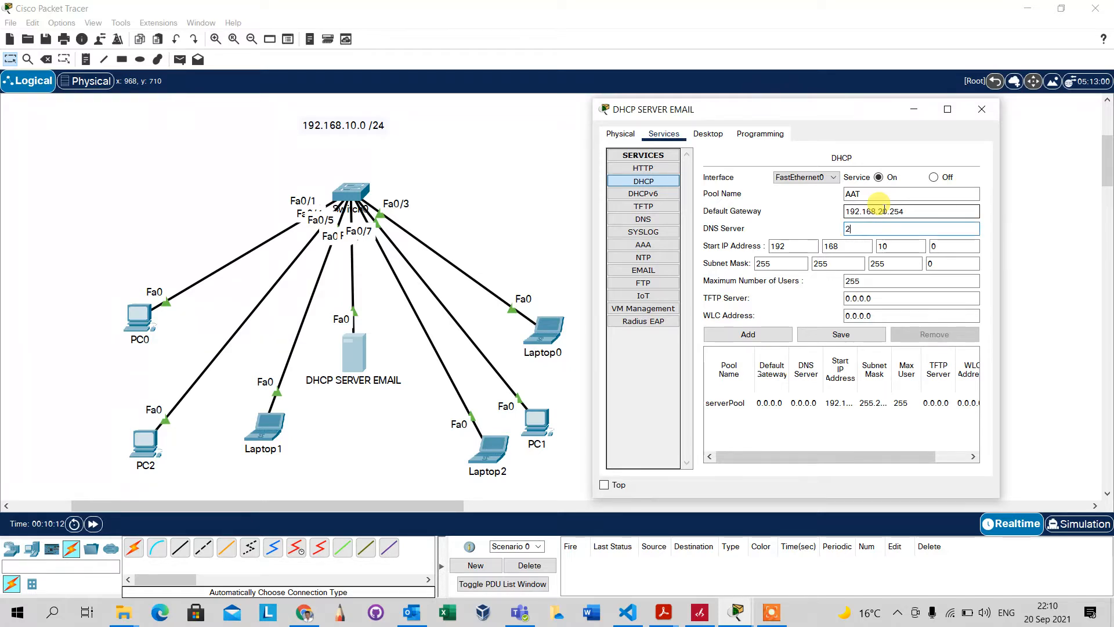
{"action": "type", "text": "55.255.255.0"}
{"action": "left_click", "coordinate": [936, 247]}
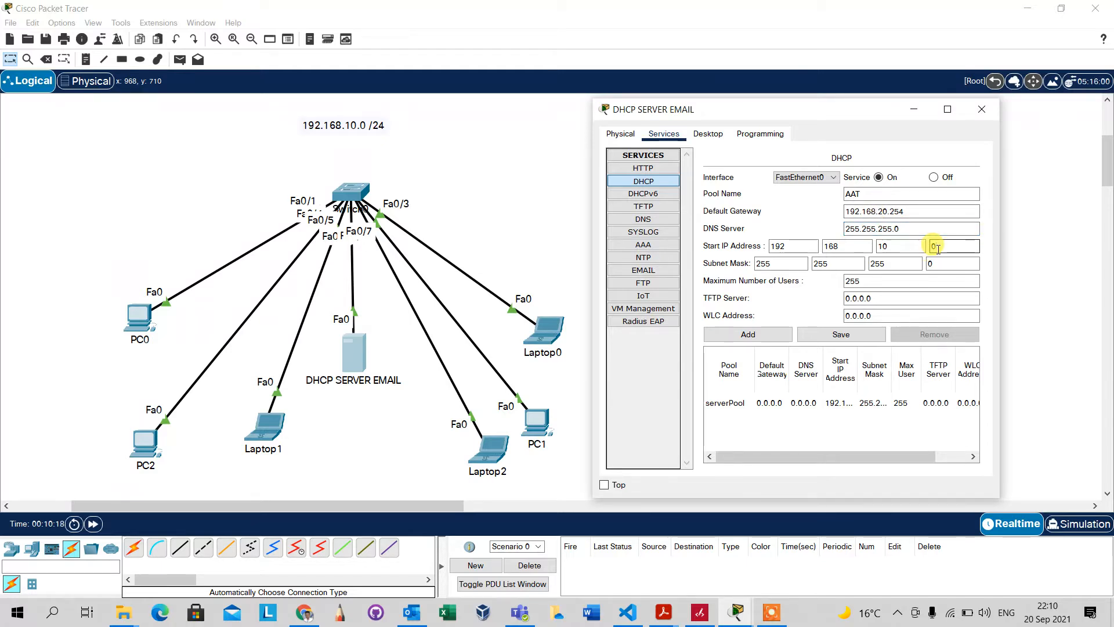
{"action": "type", "text": "1"}
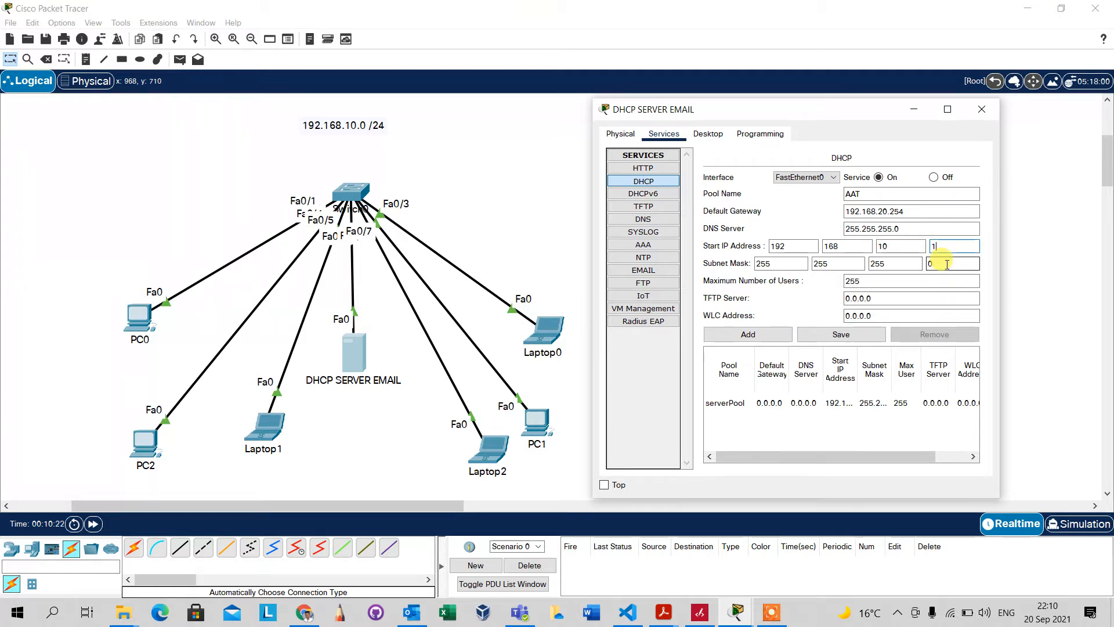
{"action": "type", "text": "20"}
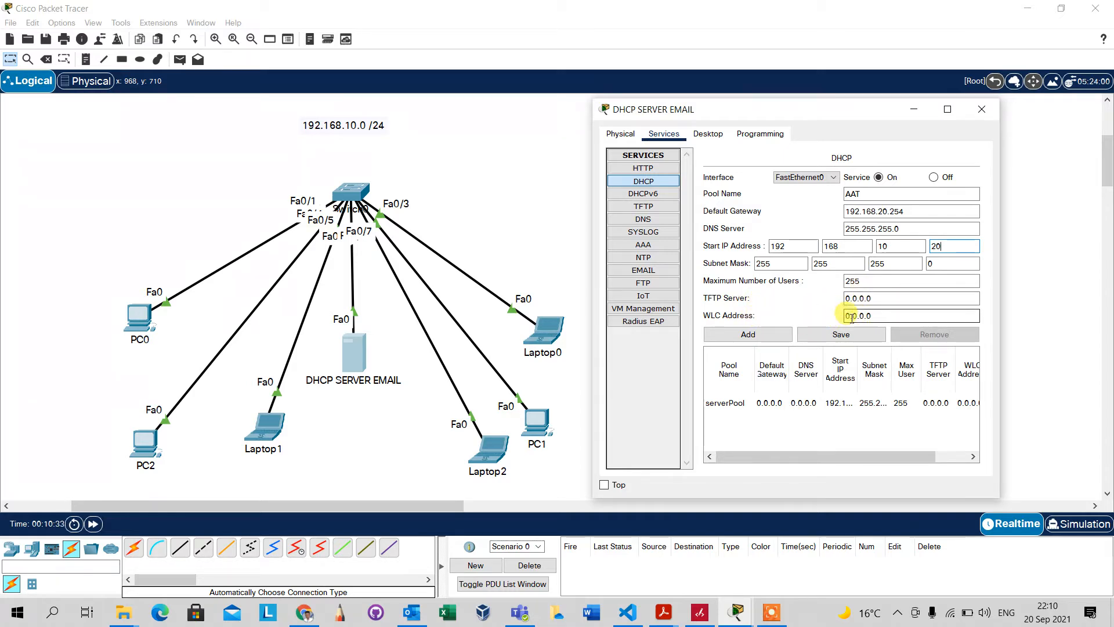
{"action": "left_click", "coordinate": [761, 338]}
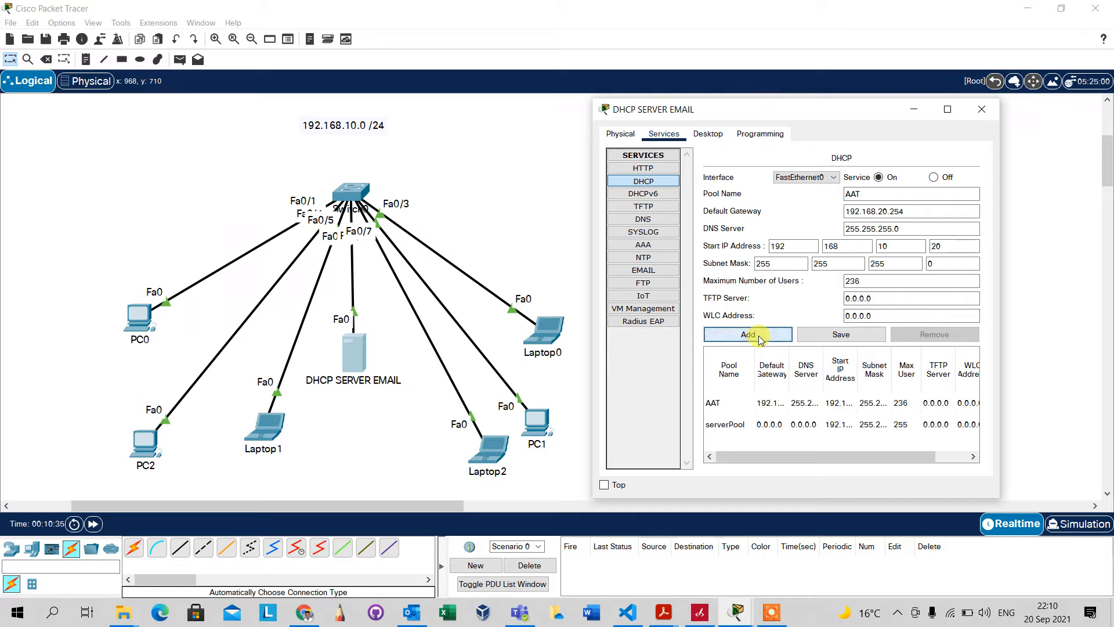
{"action": "left_click", "coordinate": [948, 109]}
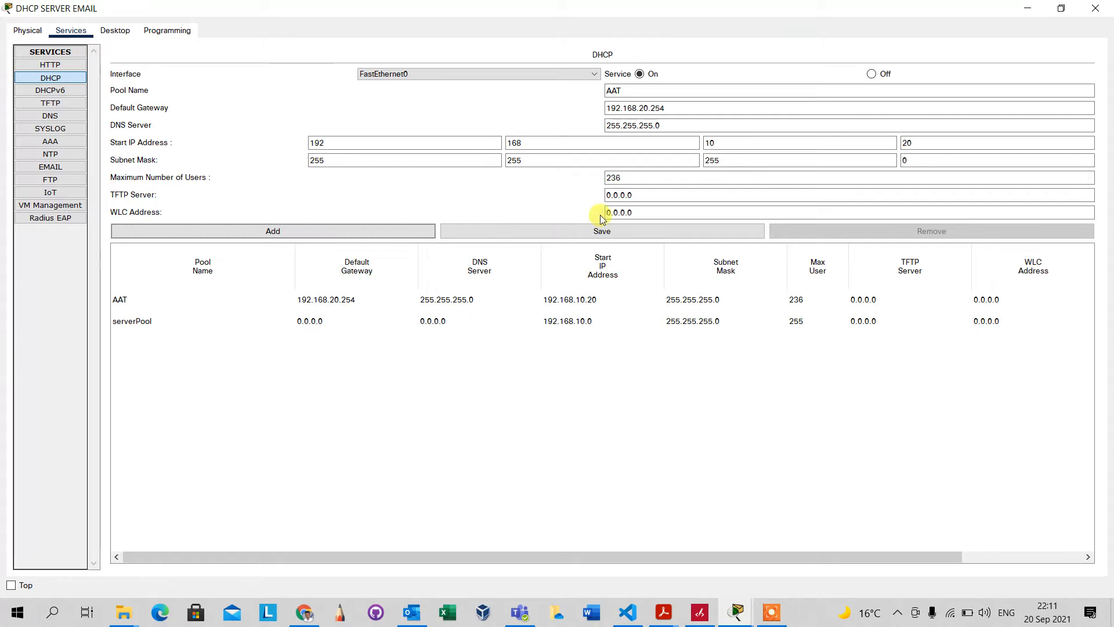
Change pool AAT's DNS server to 192.168.10.10, save it, and close the server window
{"action": "left_click", "coordinate": [424, 302]}
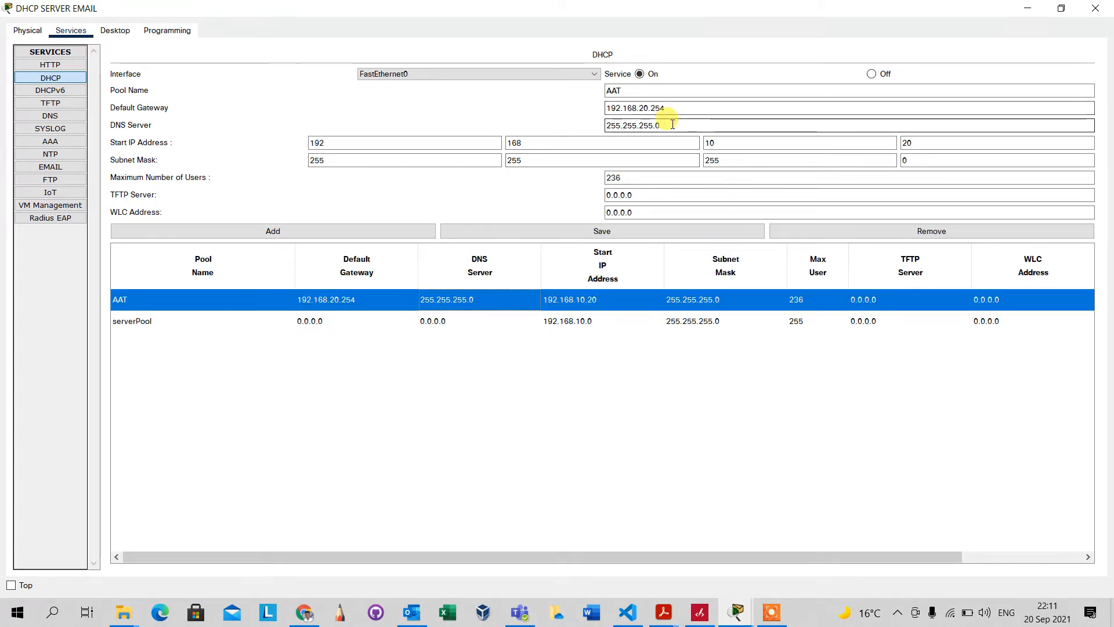
{"action": "left_click_drag", "start_coordinate": [672, 126], "coordinate": [602, 126]}
{"action": "type", "text": "19"}
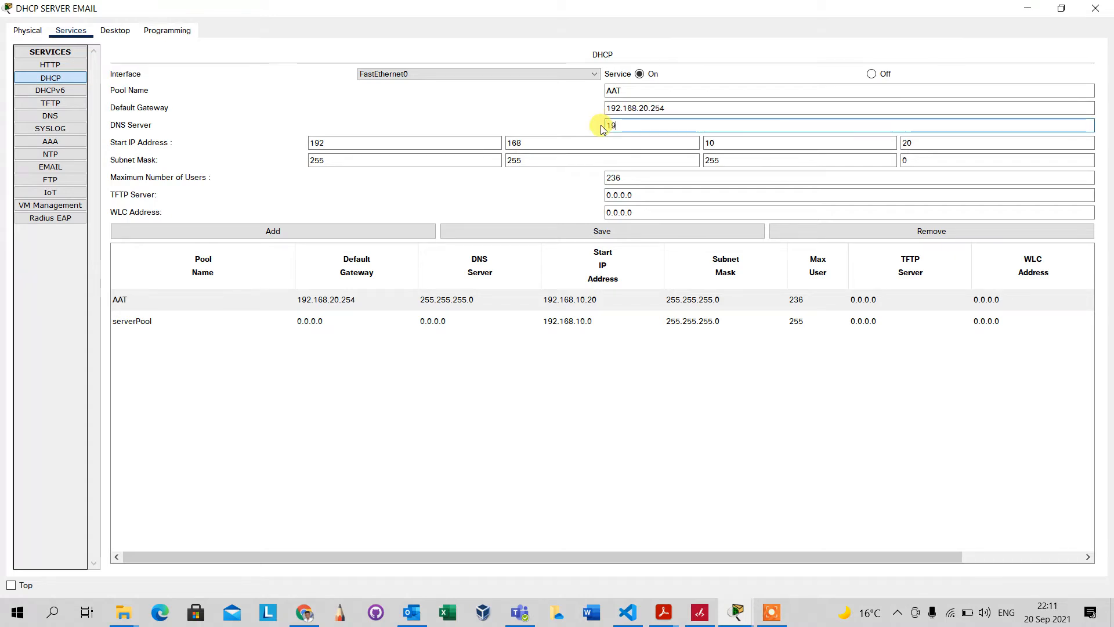
{"action": "type", "text": "2.168.10.10"}
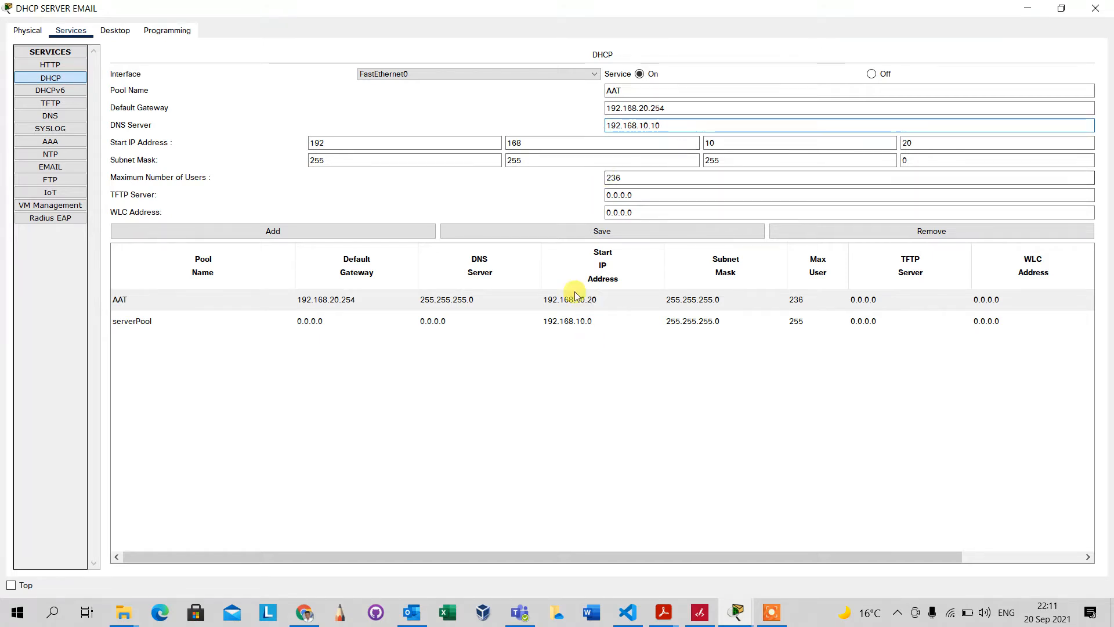
{"action": "left_click", "coordinate": [351, 232]}
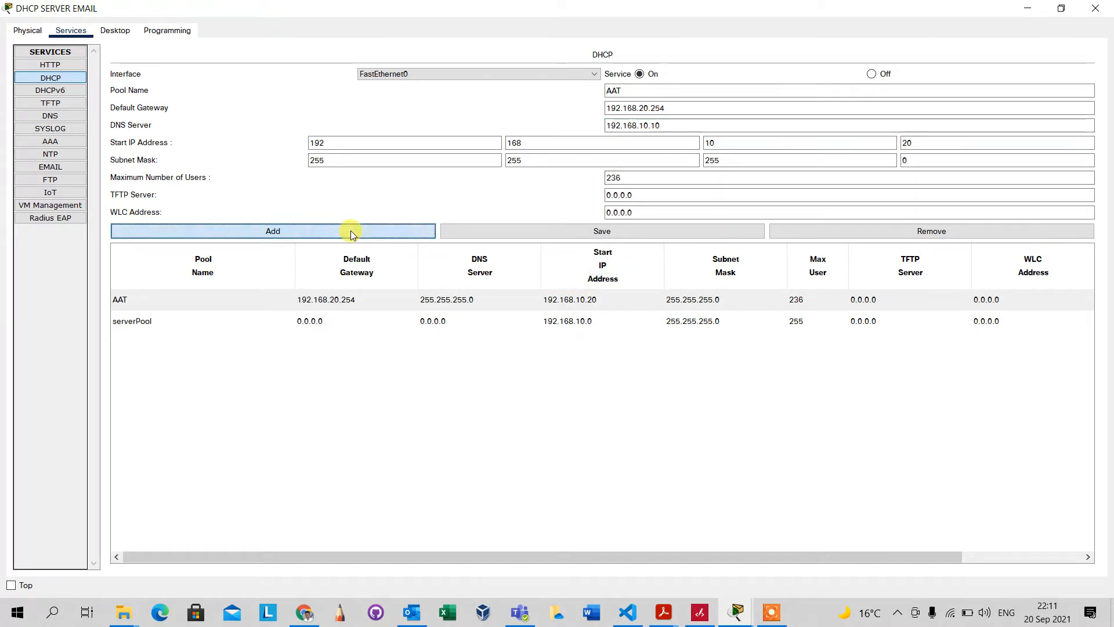
{"action": "left_click", "coordinate": [590, 319]}
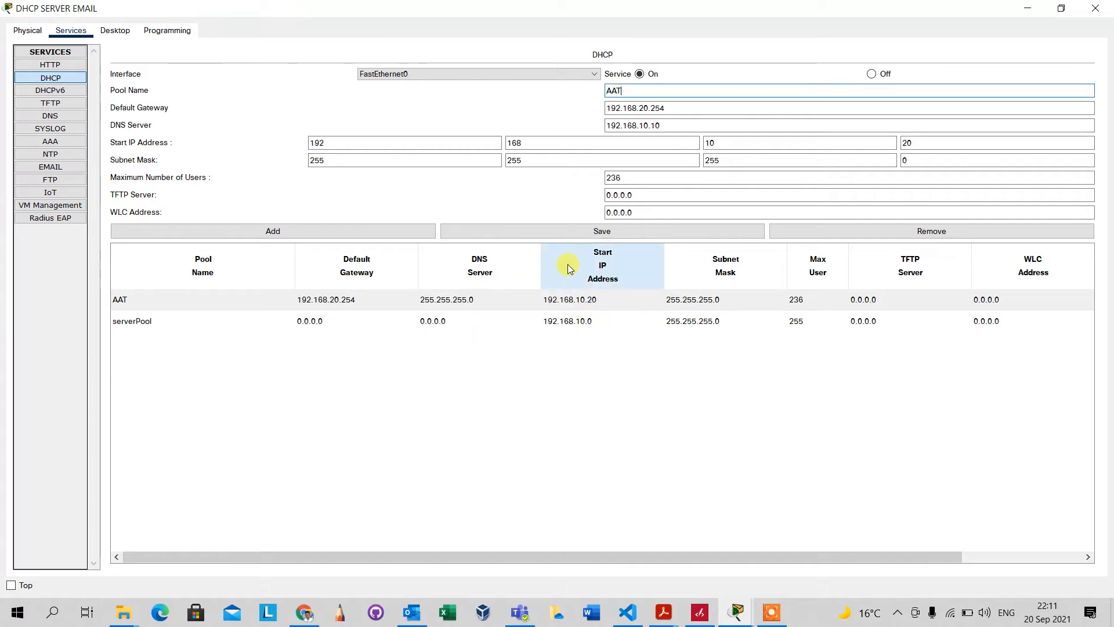
{"action": "left_click", "coordinate": [560, 234]}
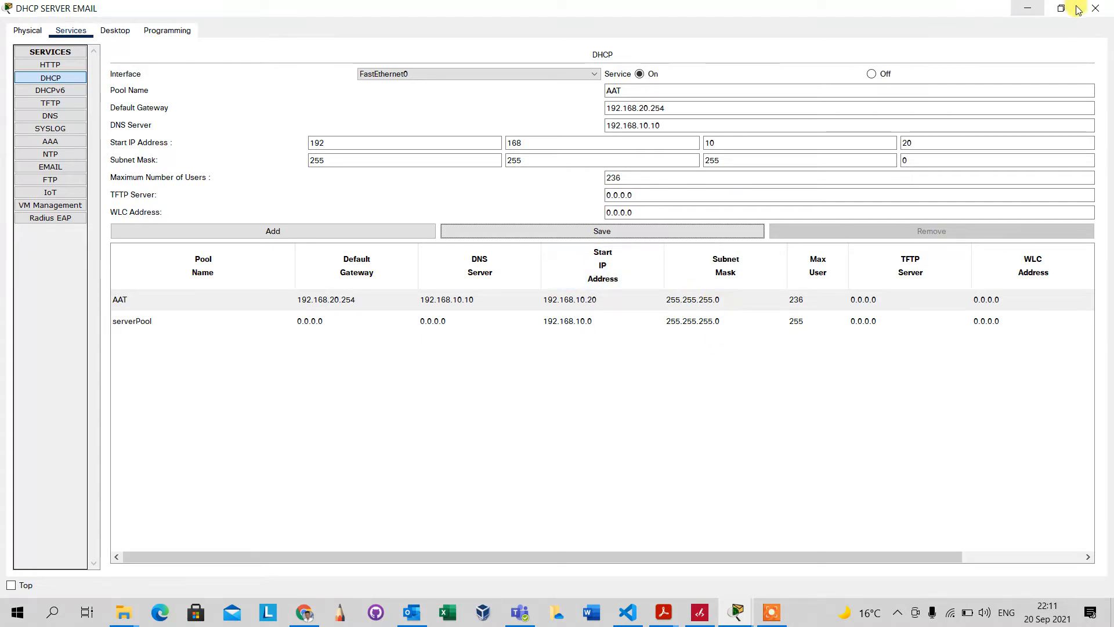
{"action": "left_click", "coordinate": [1099, 10]}
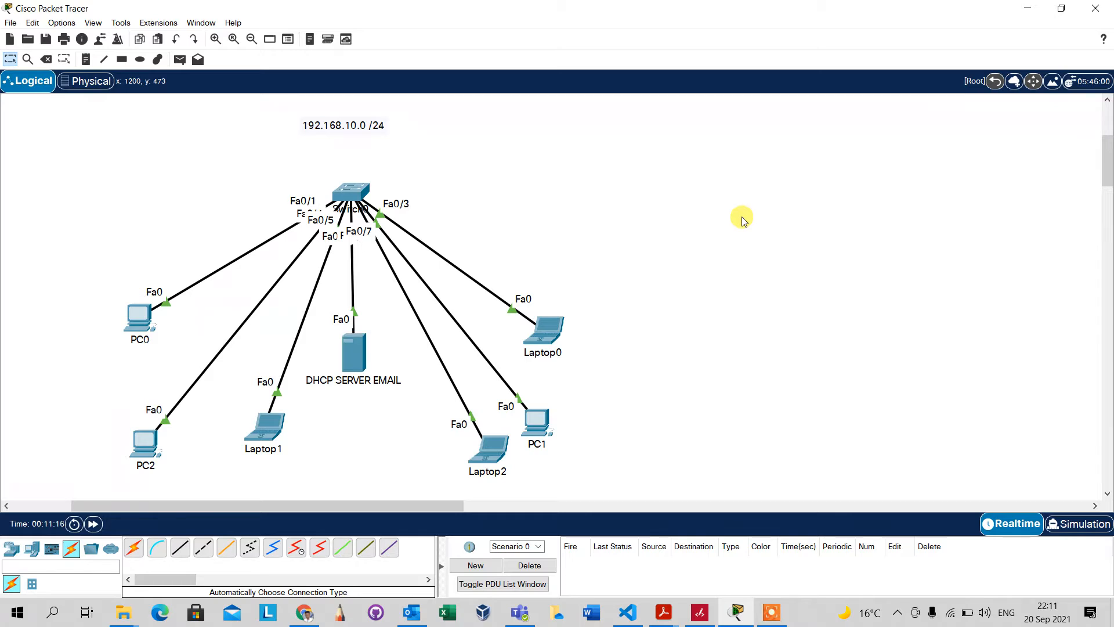
Set PC1's IP configuration to DHCP
{"action": "left_click", "coordinate": [529, 428]}
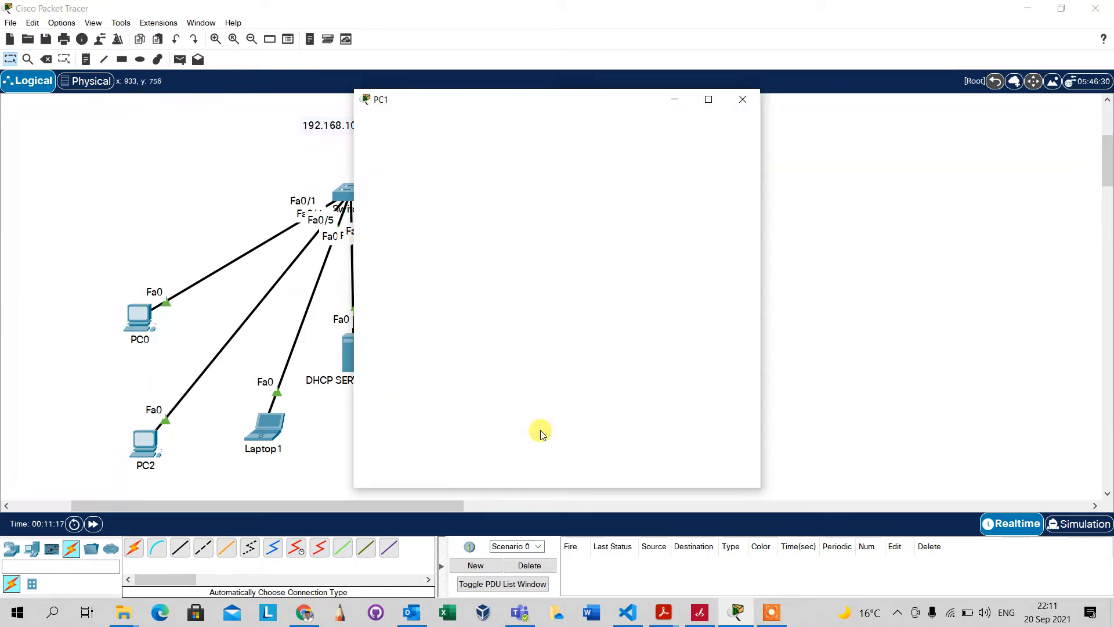
{"action": "left_click", "coordinate": [428, 125]}
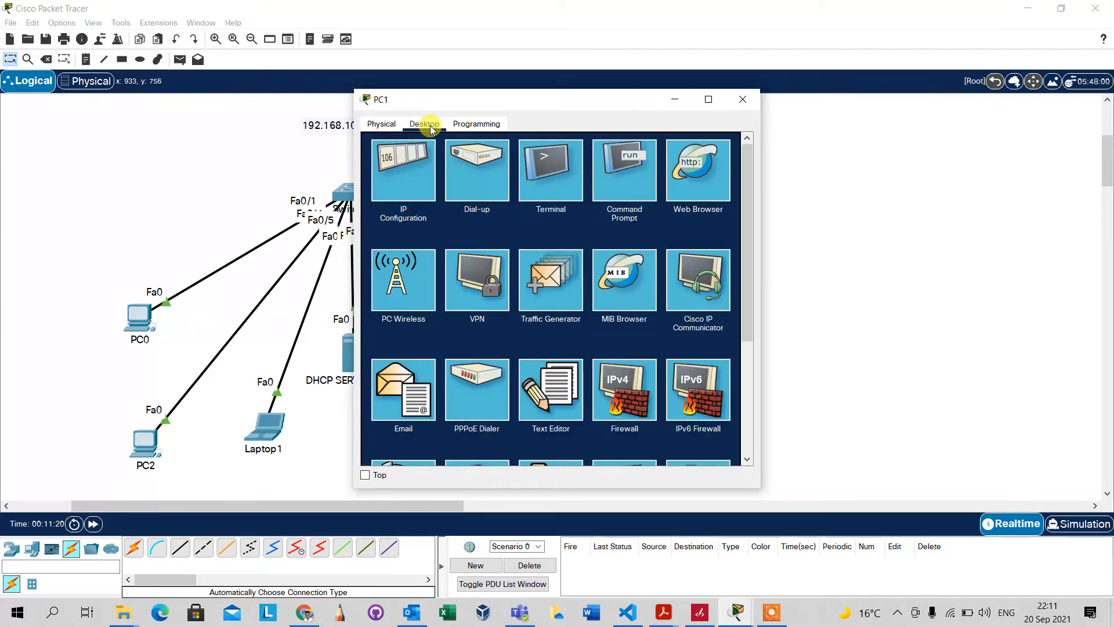
{"action": "left_click", "coordinate": [415, 183]}
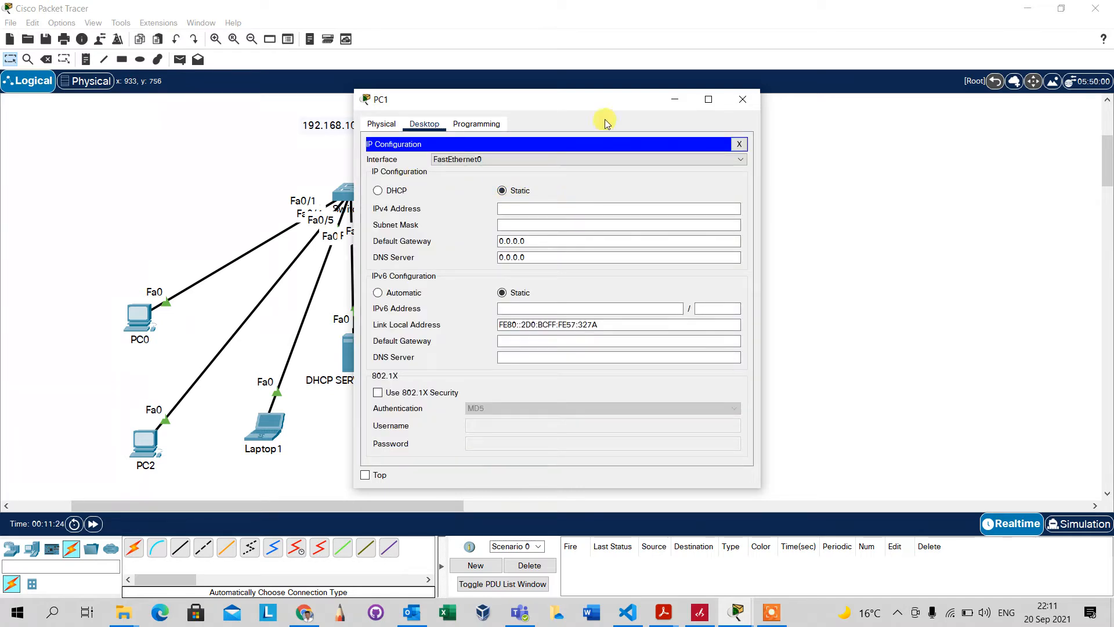
{"action": "left_click_drag", "start_coordinate": [596, 105], "coordinate": [844, 92]}
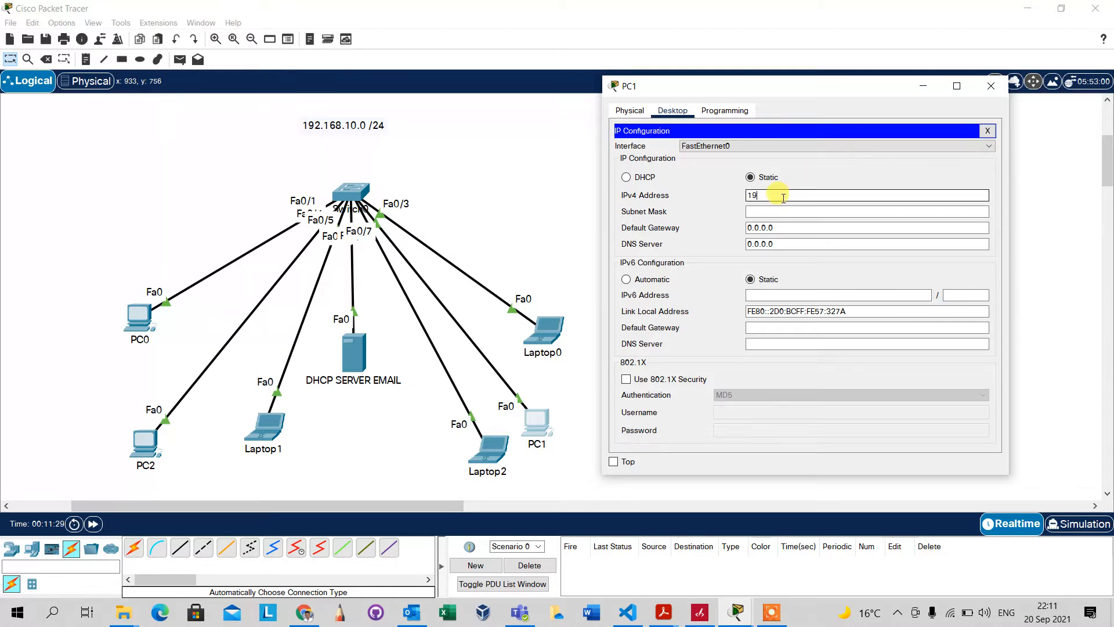
{"action": "left_click", "coordinate": [627, 177]}
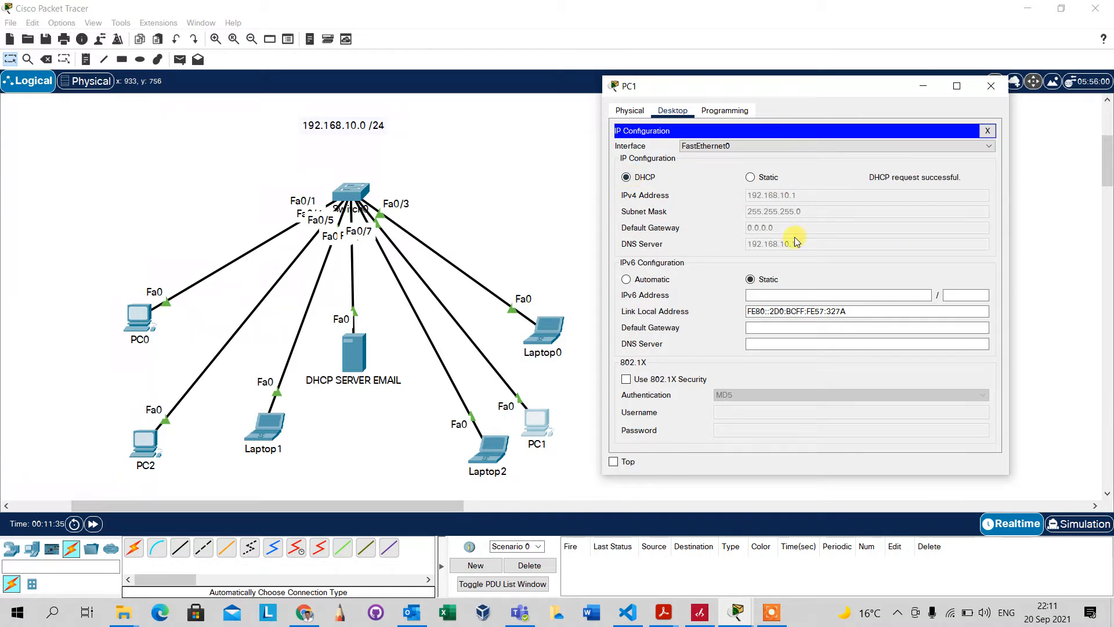
Set Laptop2's IP configuration to DHCP
{"action": "left_click", "coordinate": [490, 445]}
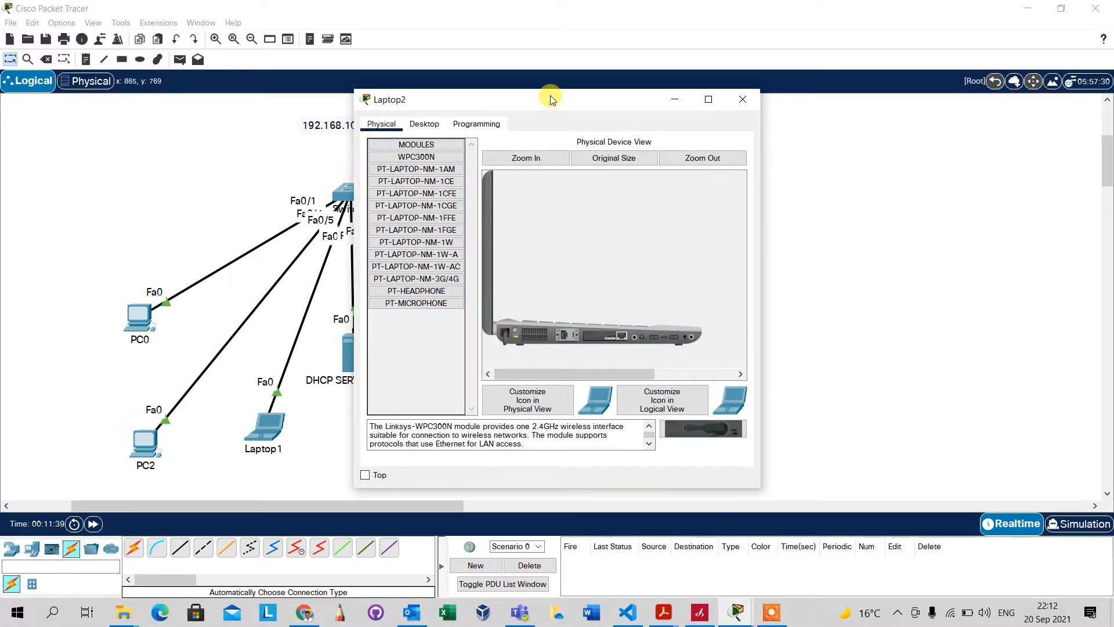
{"action": "left_click_drag", "start_coordinate": [550, 97], "coordinate": [830, 53]}
{"action": "left_click", "coordinate": [700, 78]}
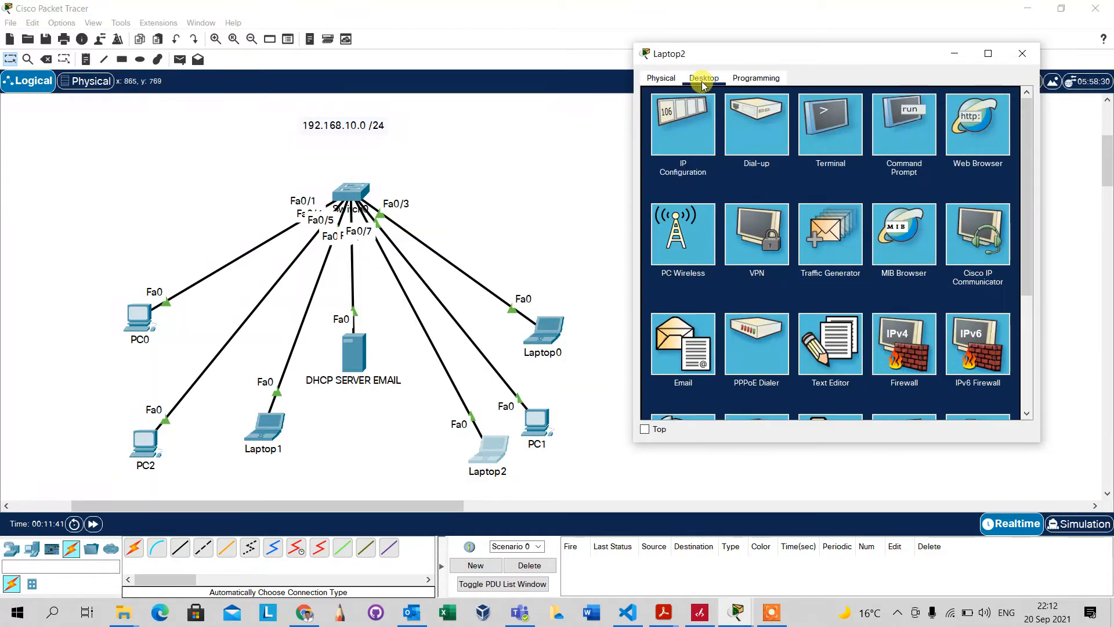
{"action": "left_click", "coordinate": [689, 147]}
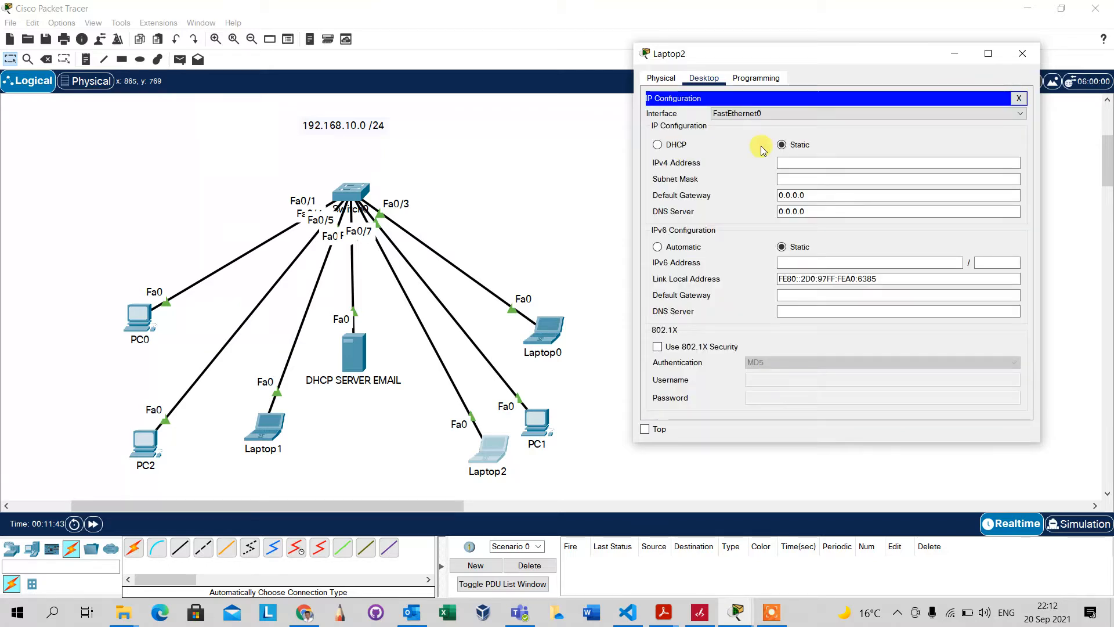
{"action": "left_click", "coordinate": [673, 146]}
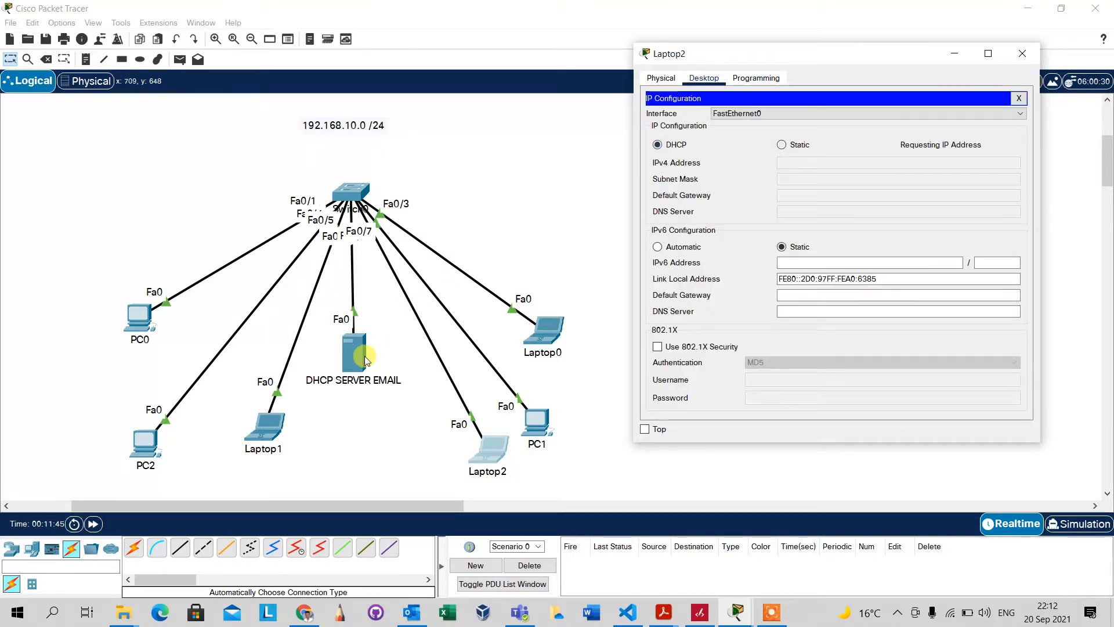
Set Laptop1's IP configuration to DHCP
{"action": "left_click", "coordinate": [269, 429]}
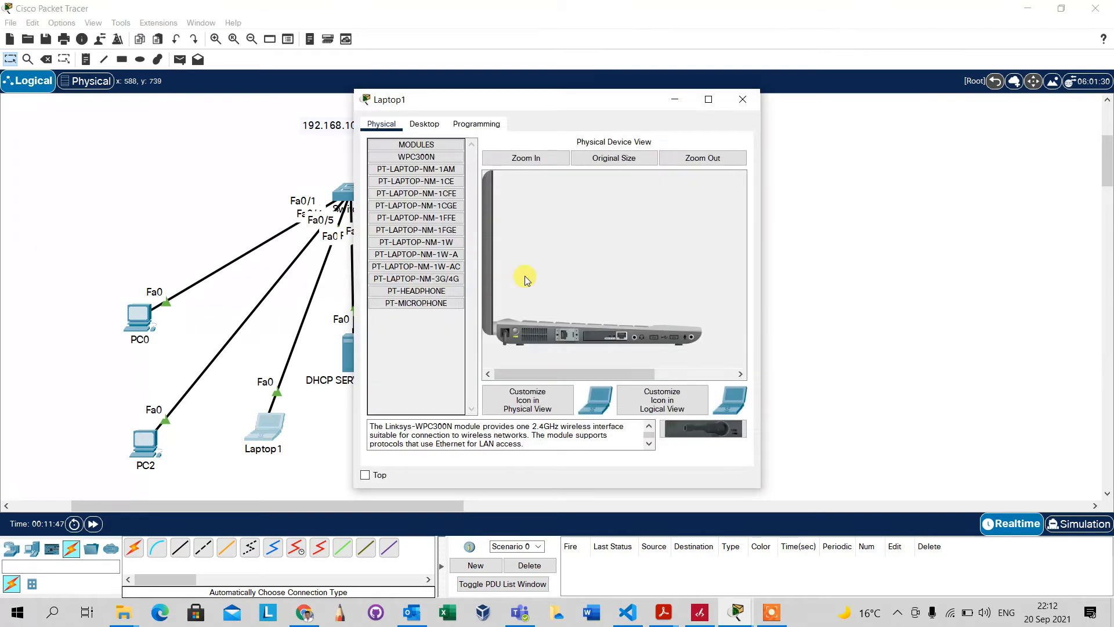
{"action": "left_click_drag", "start_coordinate": [563, 104], "coordinate": [848, 51]}
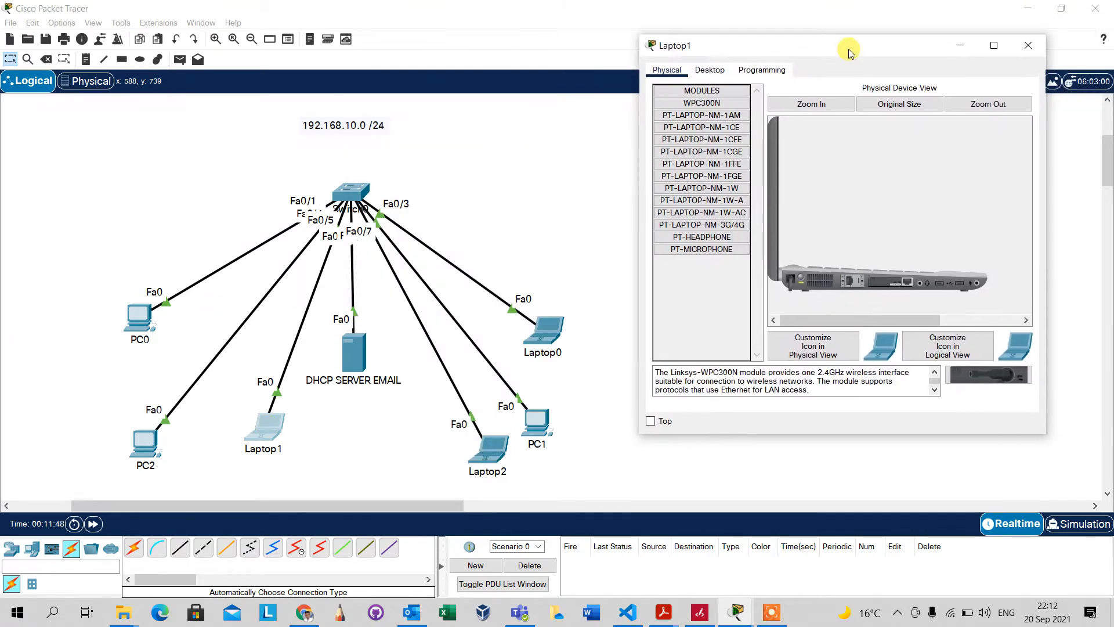
{"action": "left_click", "coordinate": [713, 70]}
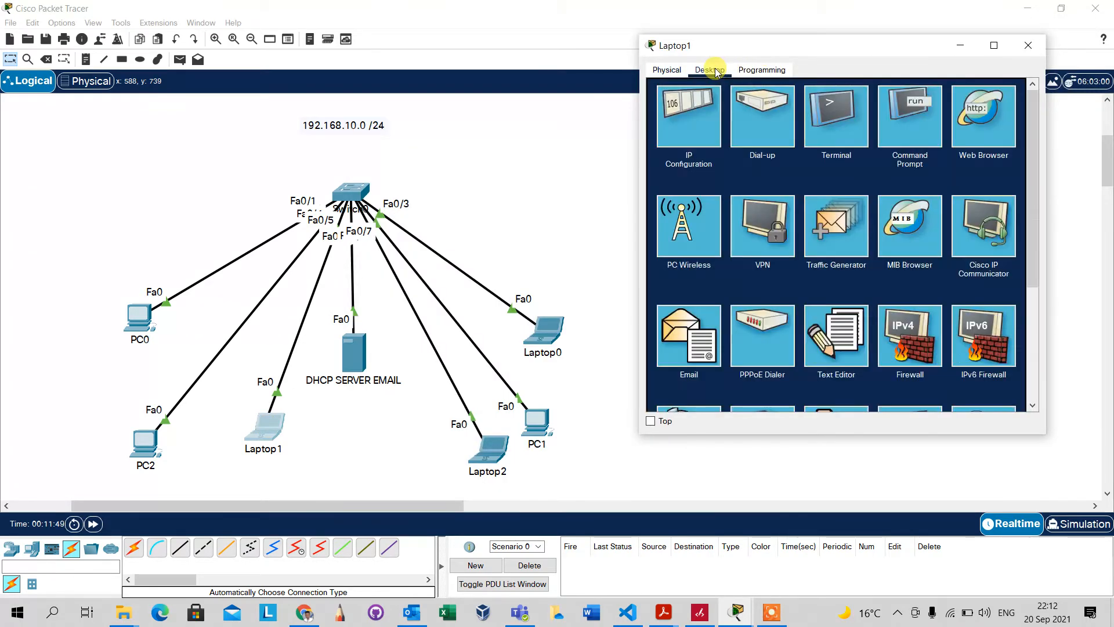
{"action": "left_click", "coordinate": [694, 110]}
{"action": "left_click", "coordinate": [677, 138]}
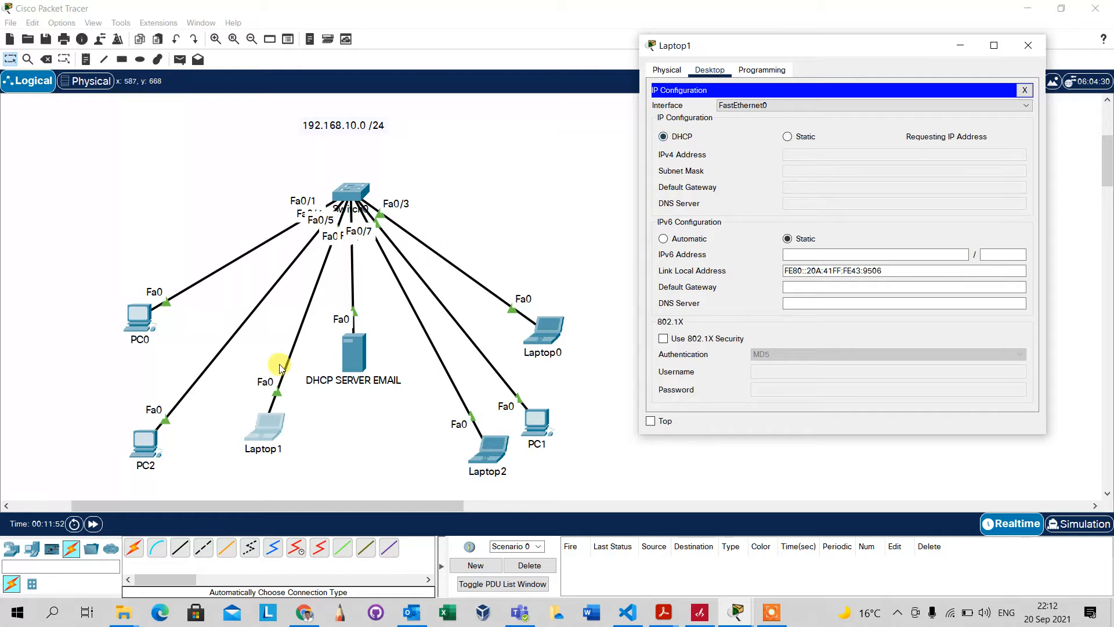
Set PC2's IP configuration to DHCP
{"action": "left_click", "coordinate": [153, 443]}
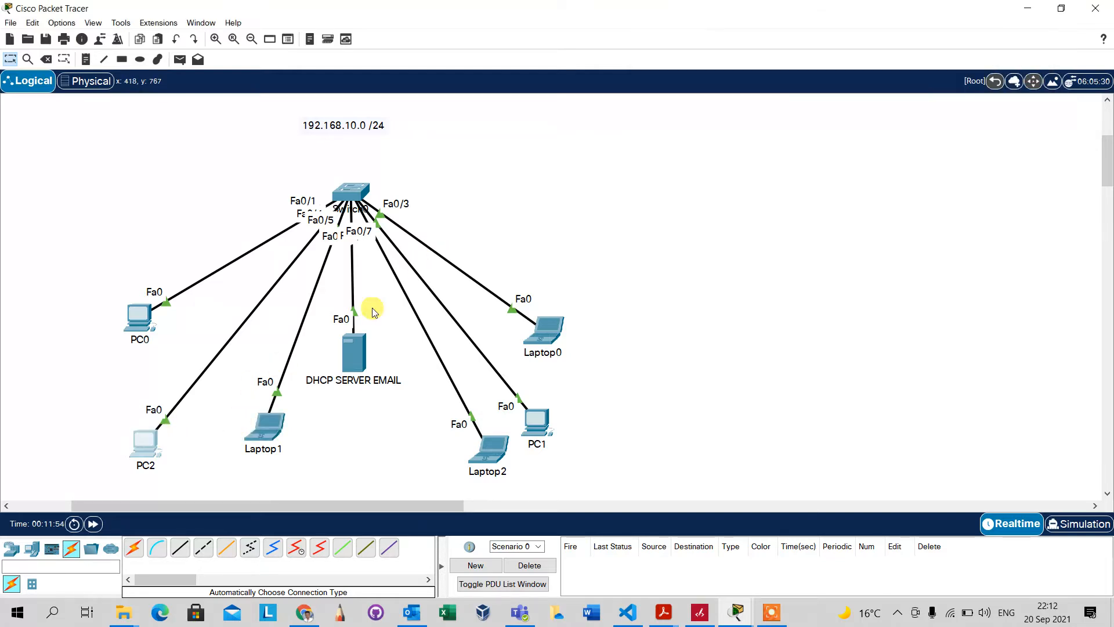
{"action": "left_click", "coordinate": [434, 123]}
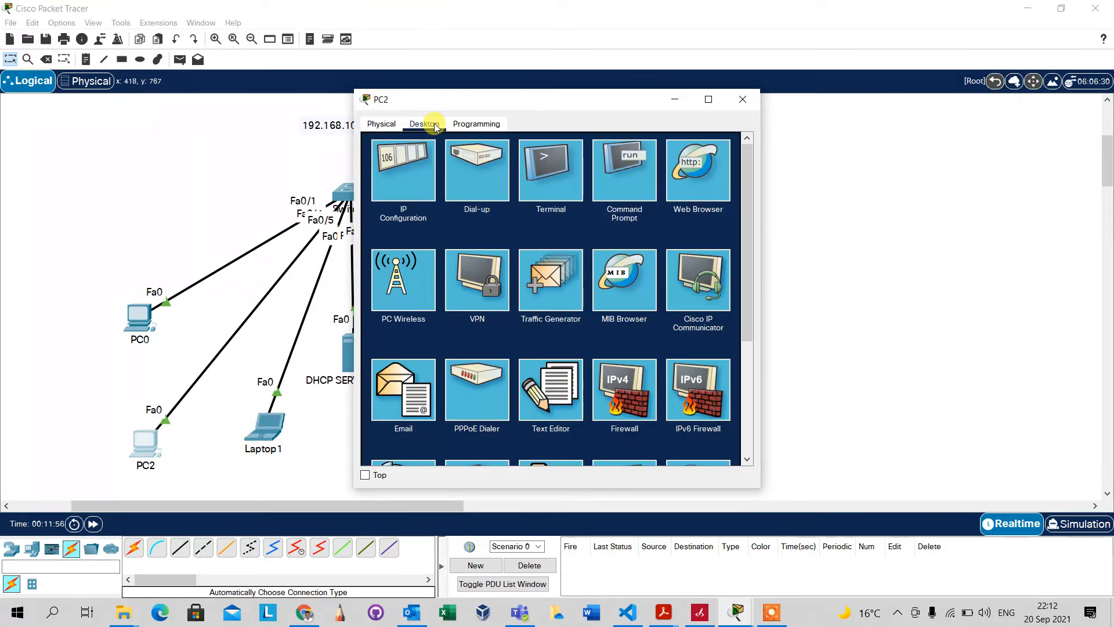
{"action": "left_click", "coordinate": [399, 168]}
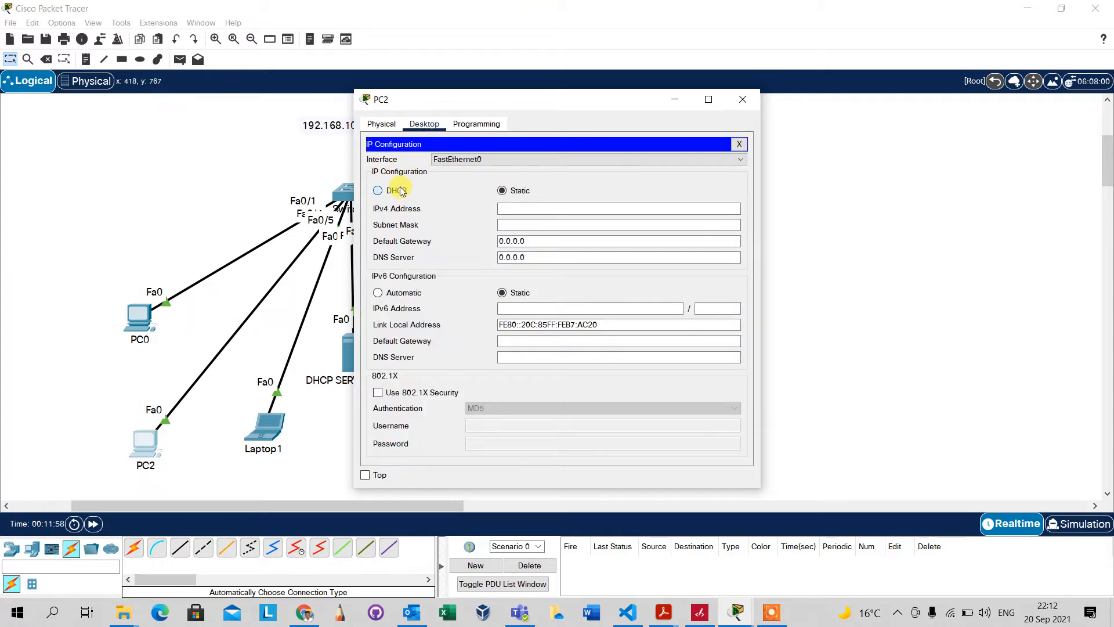
{"action": "left_click", "coordinate": [397, 190]}
Set PC0's IP configuration to DHCP and put its window away
{"action": "left_click", "coordinate": [140, 317]}
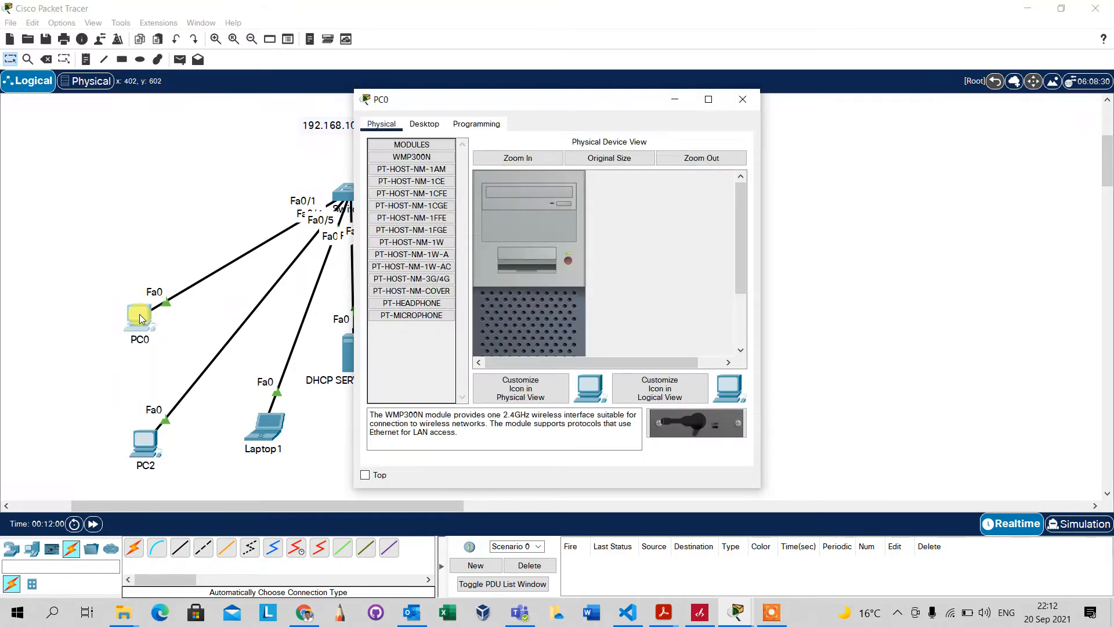
{"action": "left_click", "coordinate": [427, 124]}
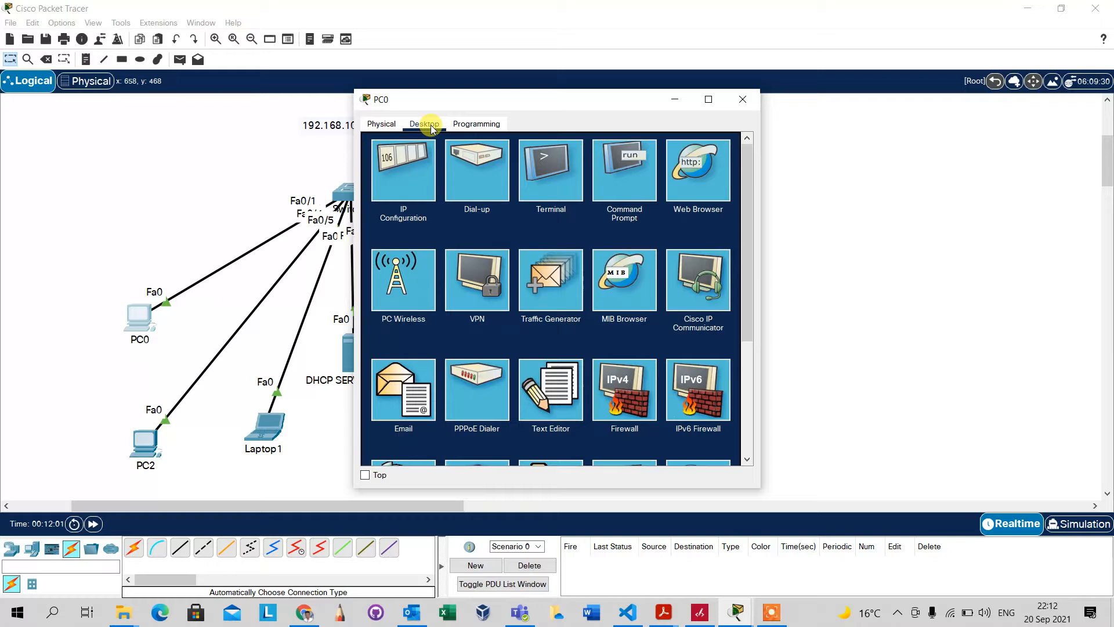
{"action": "left_click", "coordinate": [411, 196]}
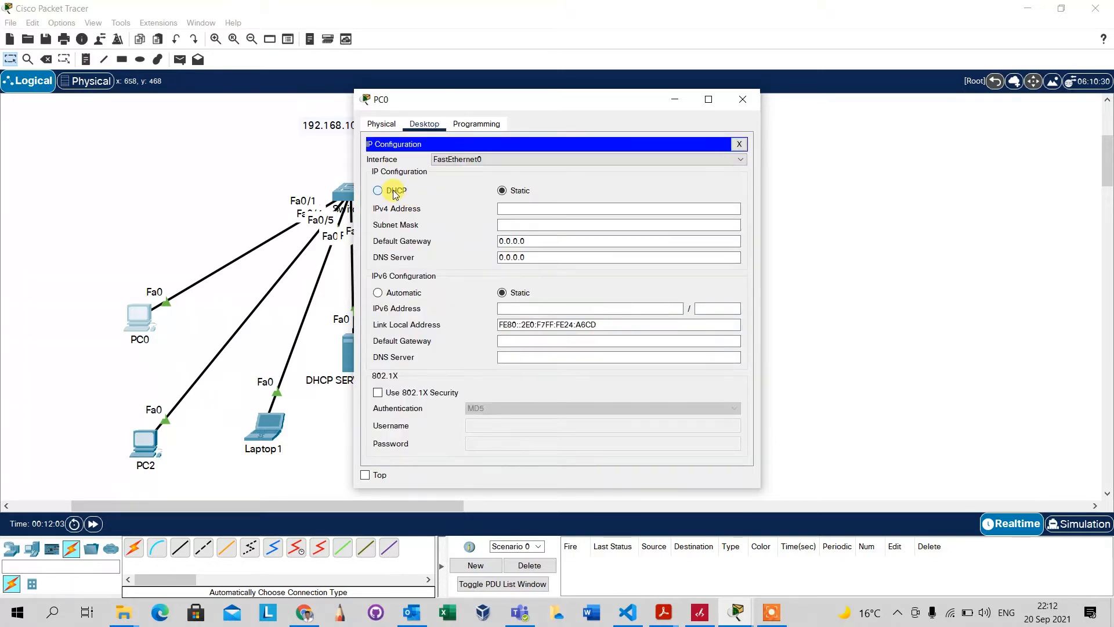
{"action": "left_click", "coordinate": [394, 191]}
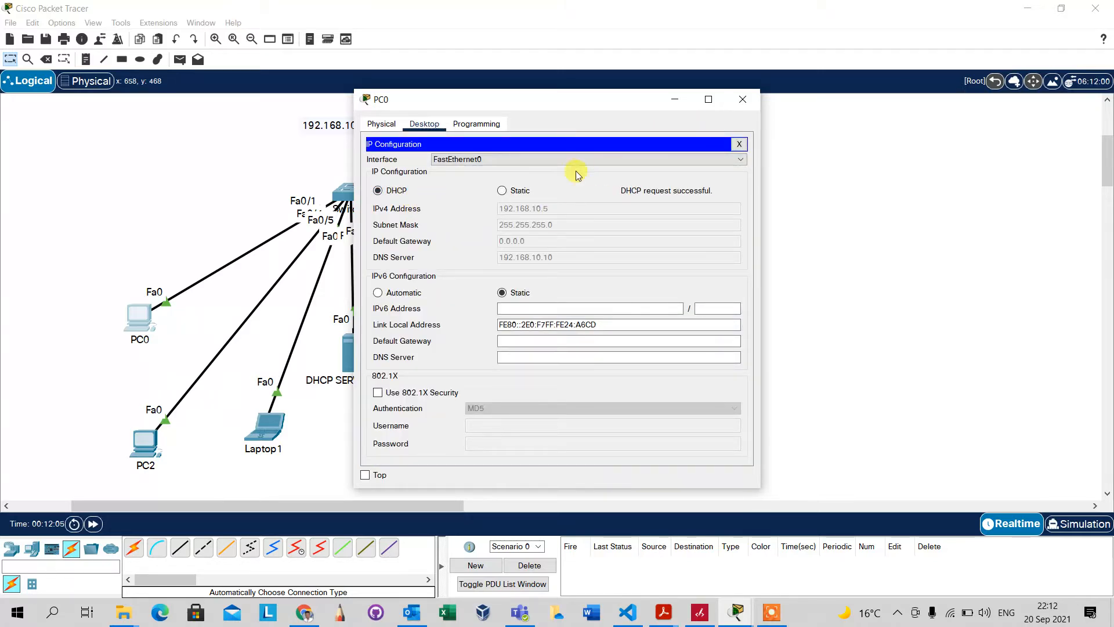
{"action": "left_click", "coordinate": [674, 99]}
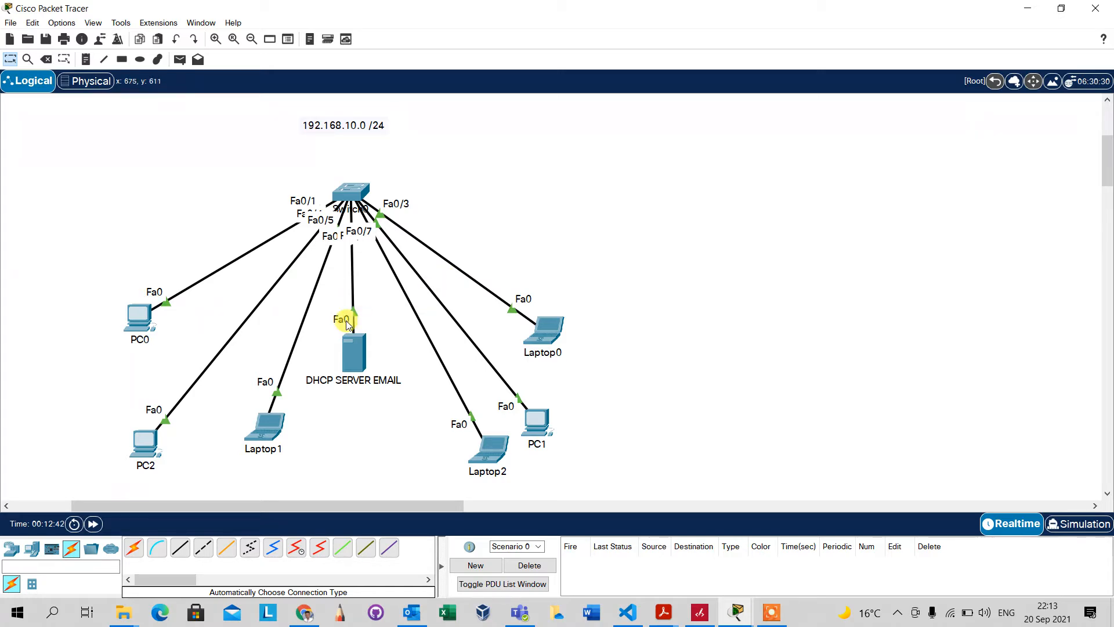
Open the server's EMAIL service and enter aat.com as the domain name
{"action": "left_click", "coordinate": [355, 358]}
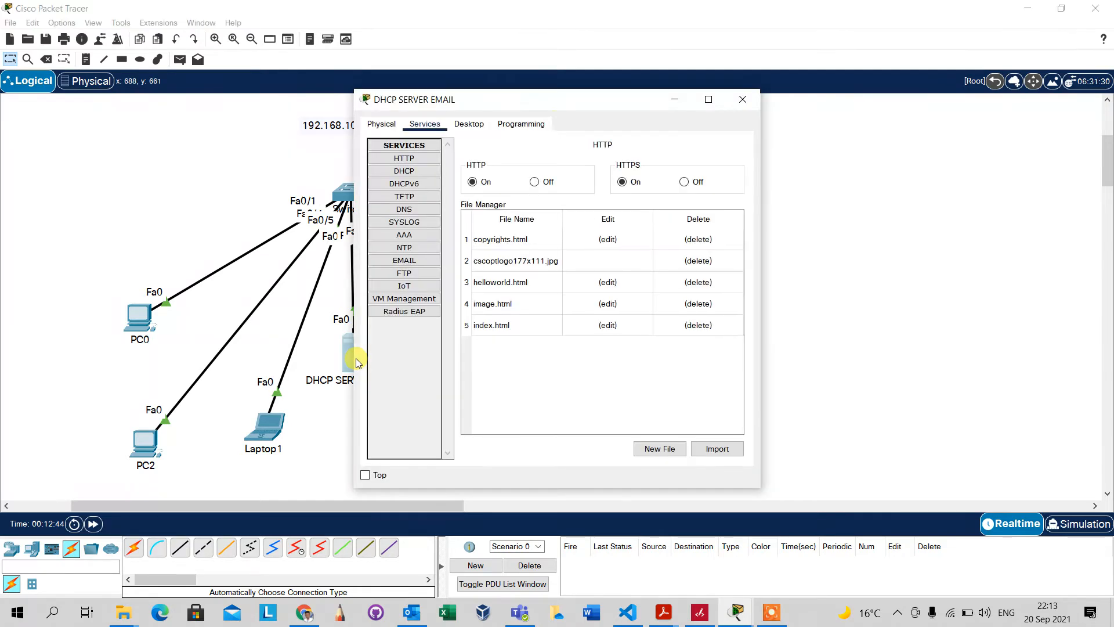
{"action": "left_click_drag", "start_coordinate": [567, 103], "coordinate": [805, 60]}
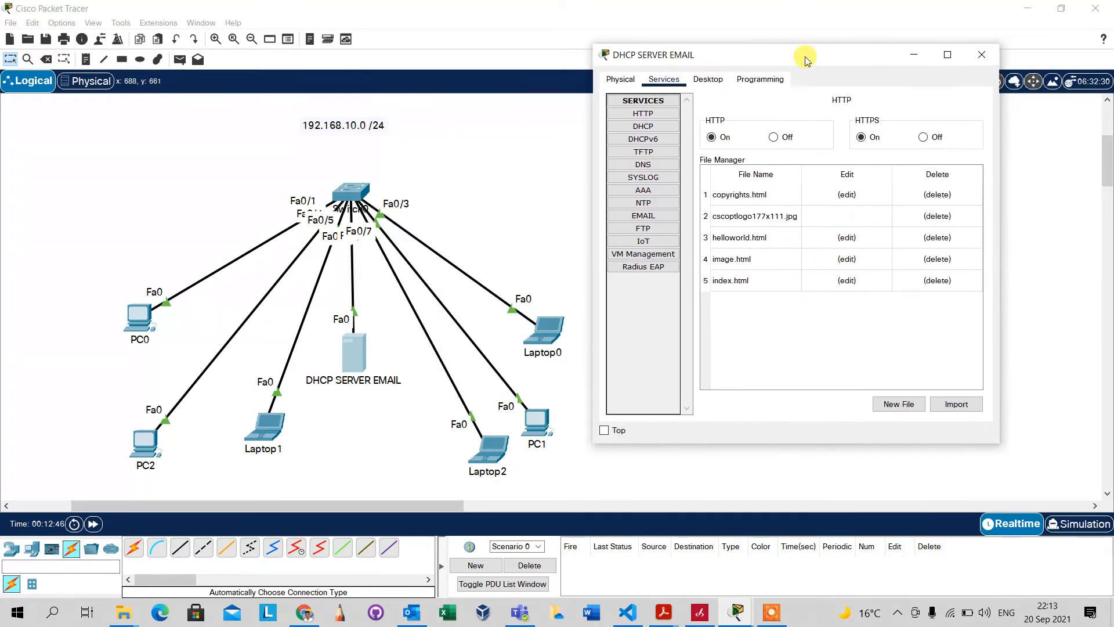
{"action": "left_click", "coordinate": [649, 218]}
{"action": "left_click", "coordinate": [804, 167]}
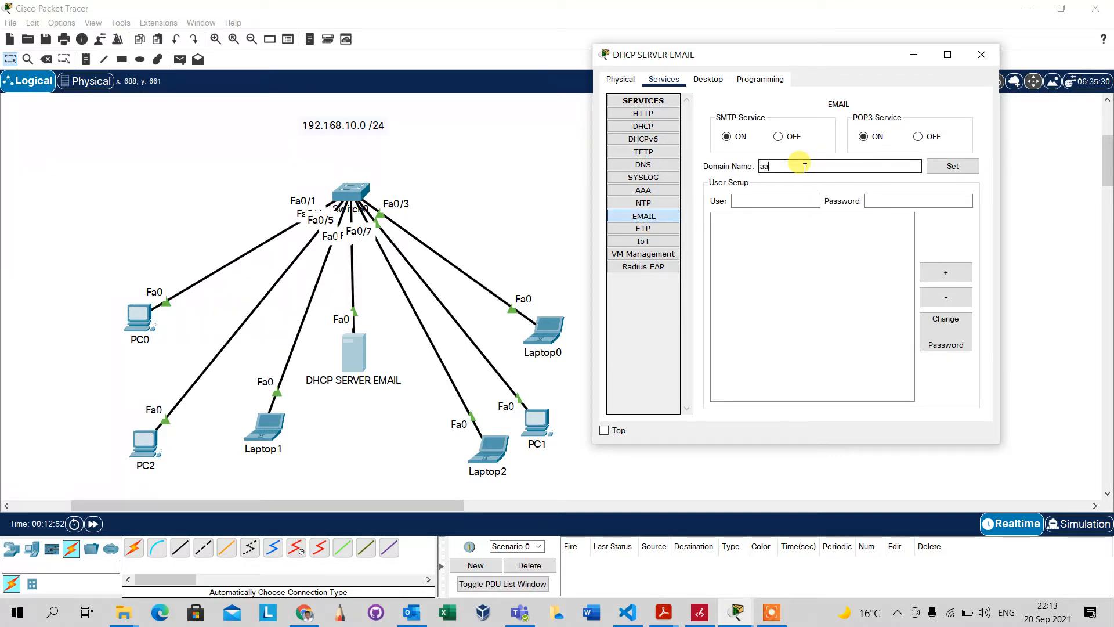
{"action": "type", "text": "aat.com"}
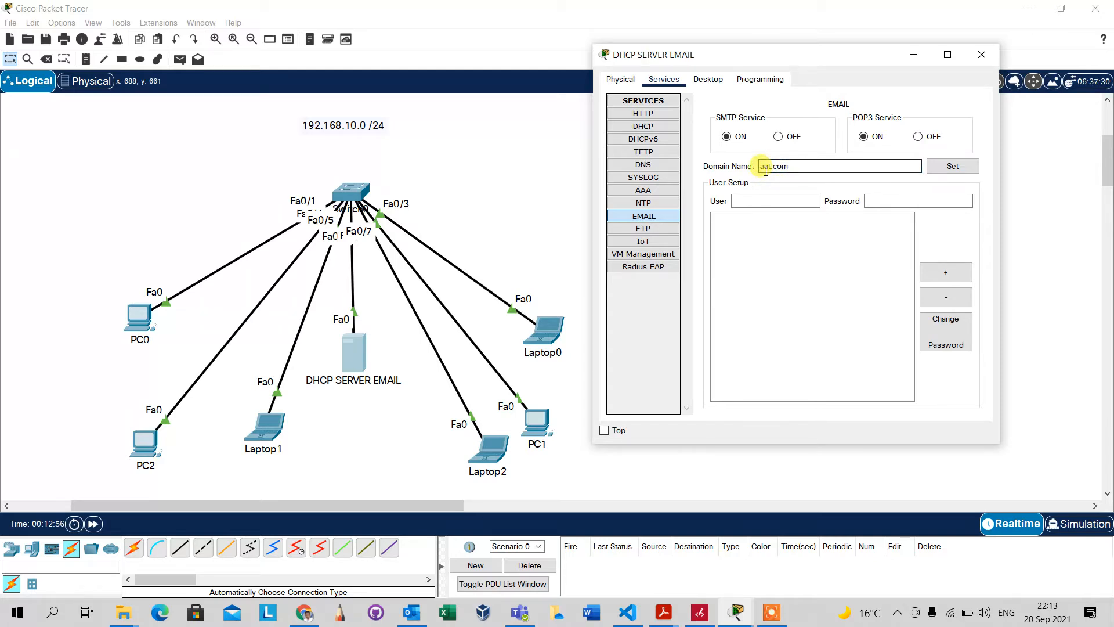
{"action": "left_click", "coordinate": [766, 201]}
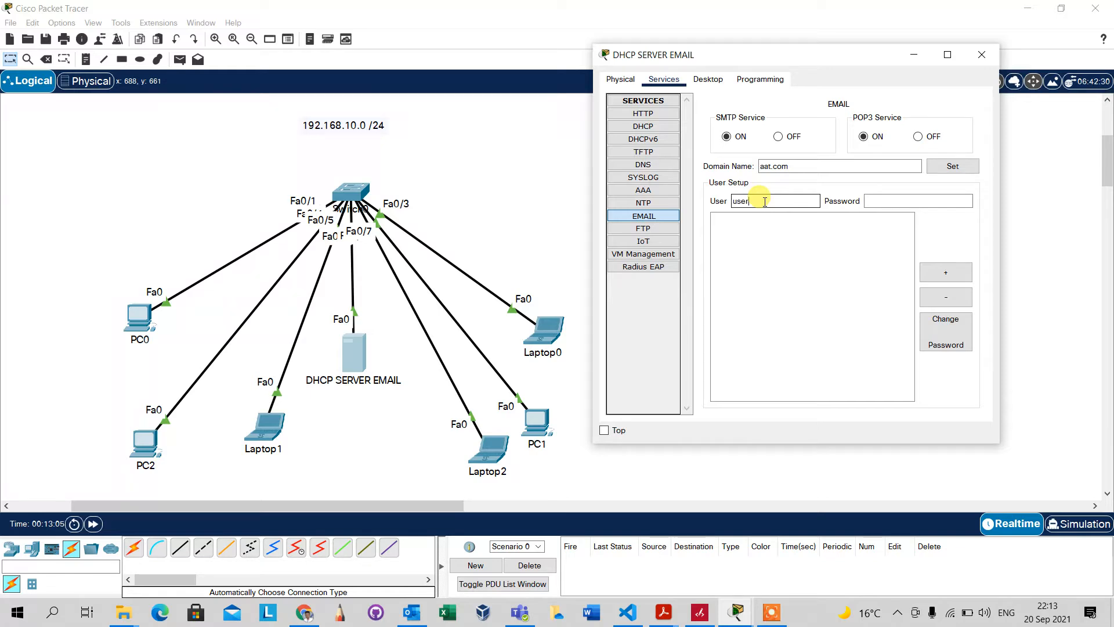
Add mail accounts user1 and user2, each with its password
{"action": "left_click", "coordinate": [873, 200]}
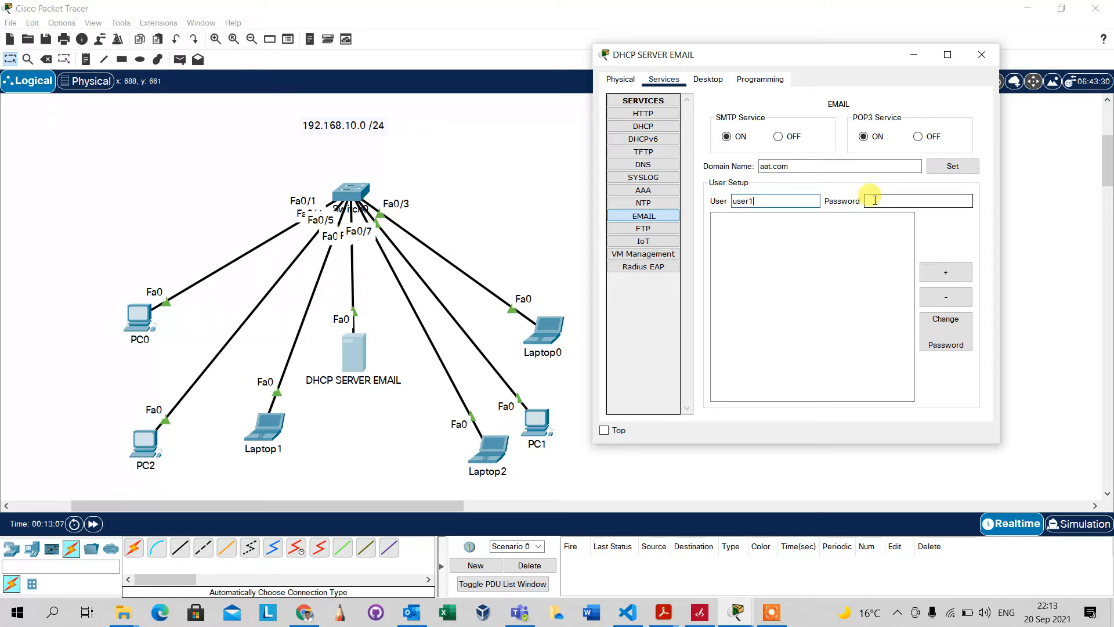
{"action": "type", "text": "d"}
{"action": "type", "text": "isco123"}
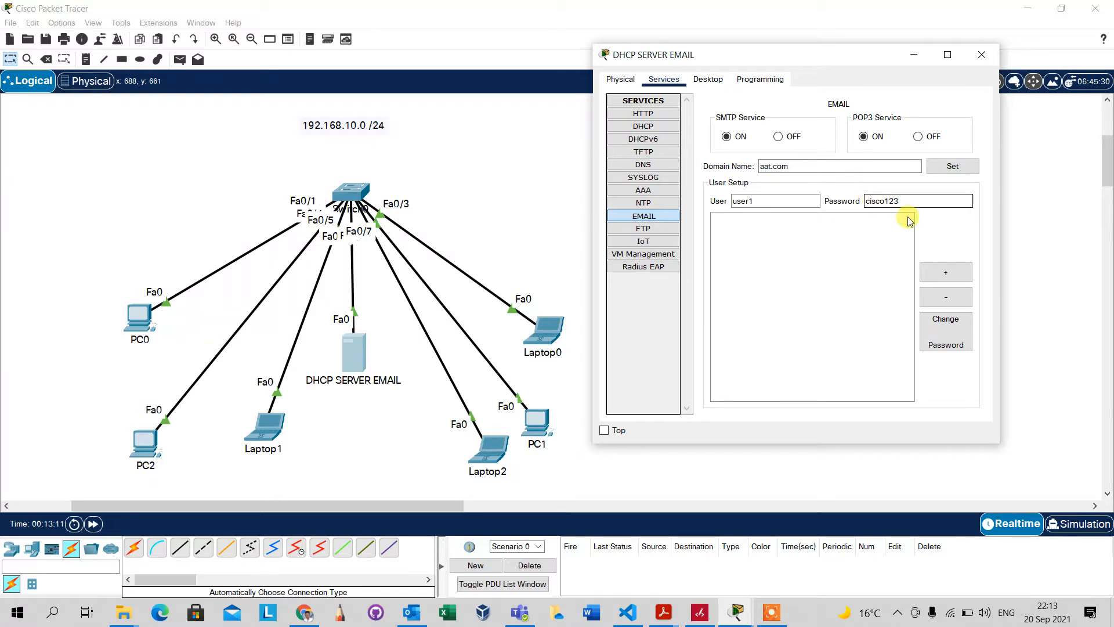
{"action": "left_click", "coordinate": [945, 275]}
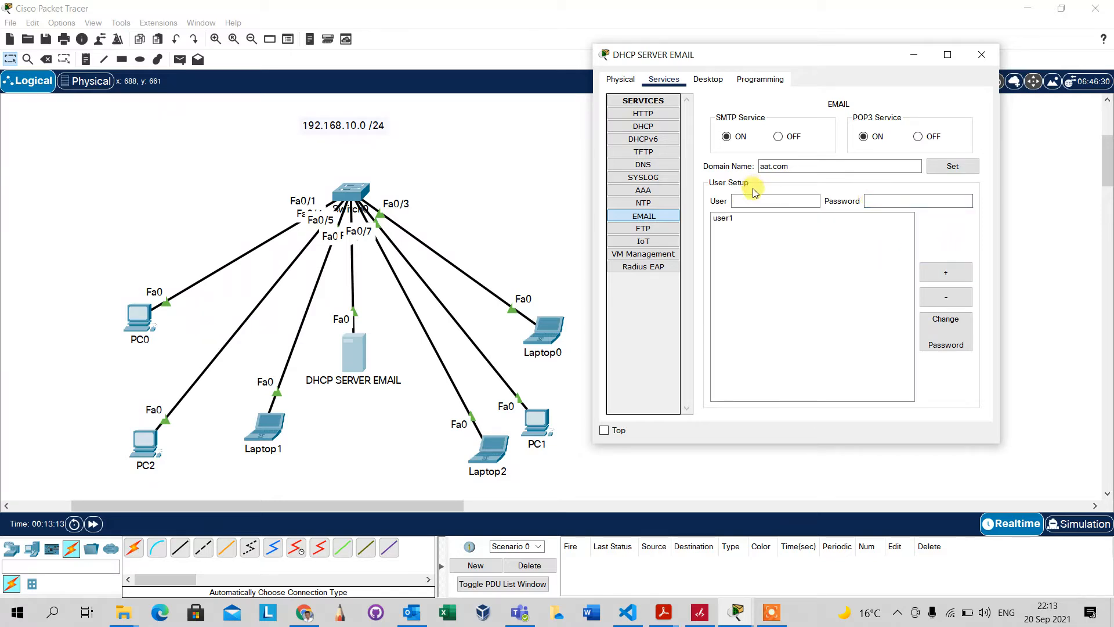
{"action": "type", "text": "us"}
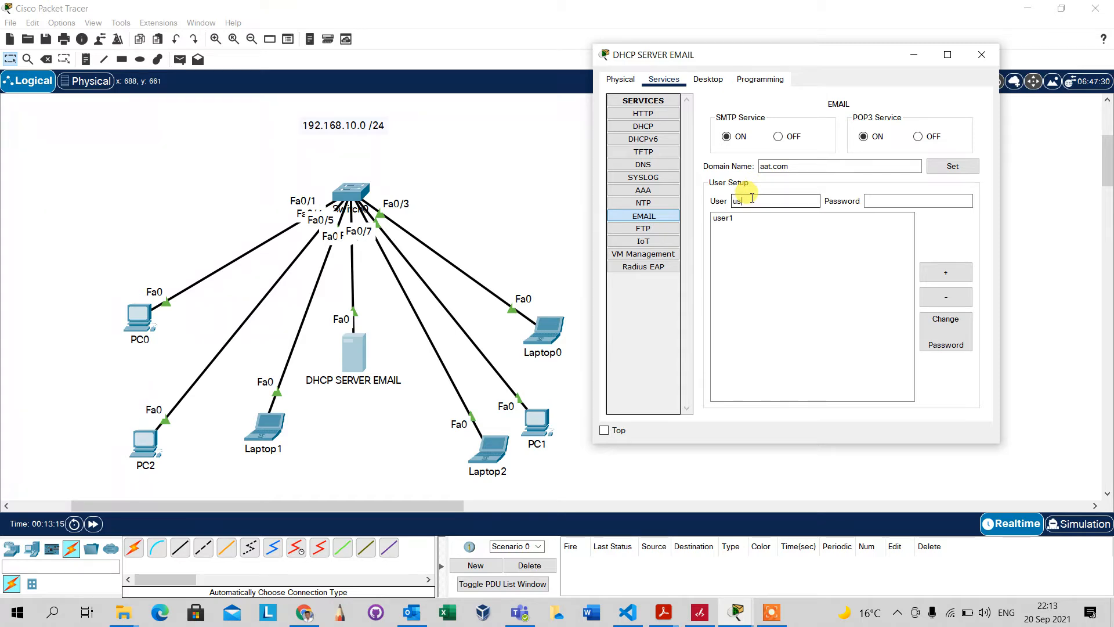
{"action": "type", "text": "er2"}
{"action": "left_click", "coordinate": [882, 201]}
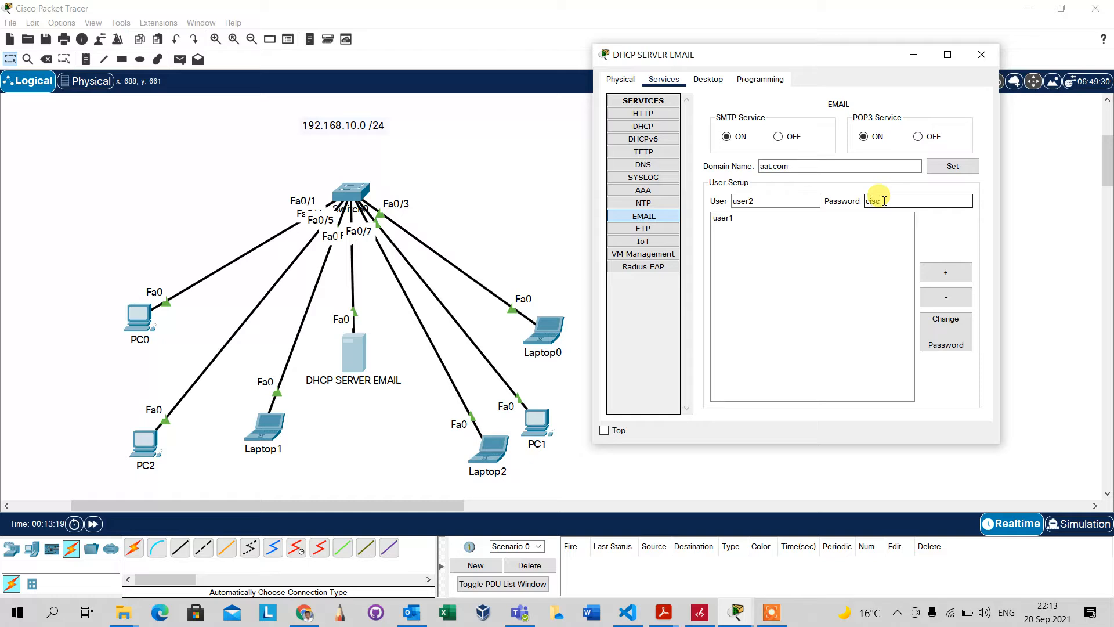
{"action": "type", "text": "sco123"}
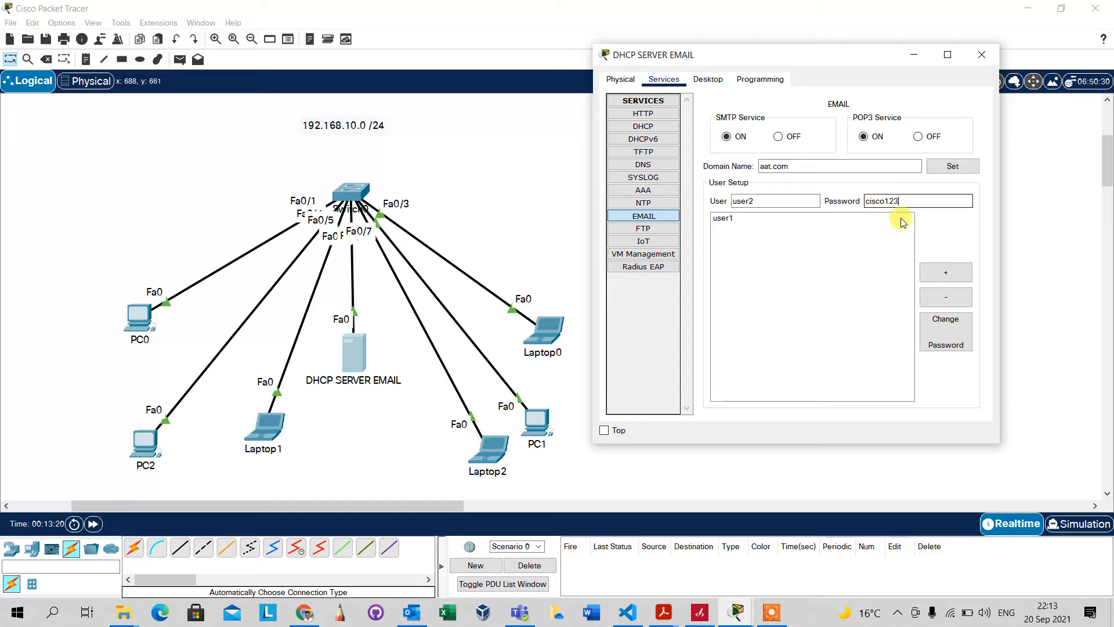
{"action": "left_click", "coordinate": [945, 271]}
Review the user1 and user2 accounts and apply the aat.com domain name
{"action": "left_click", "coordinate": [781, 218]}
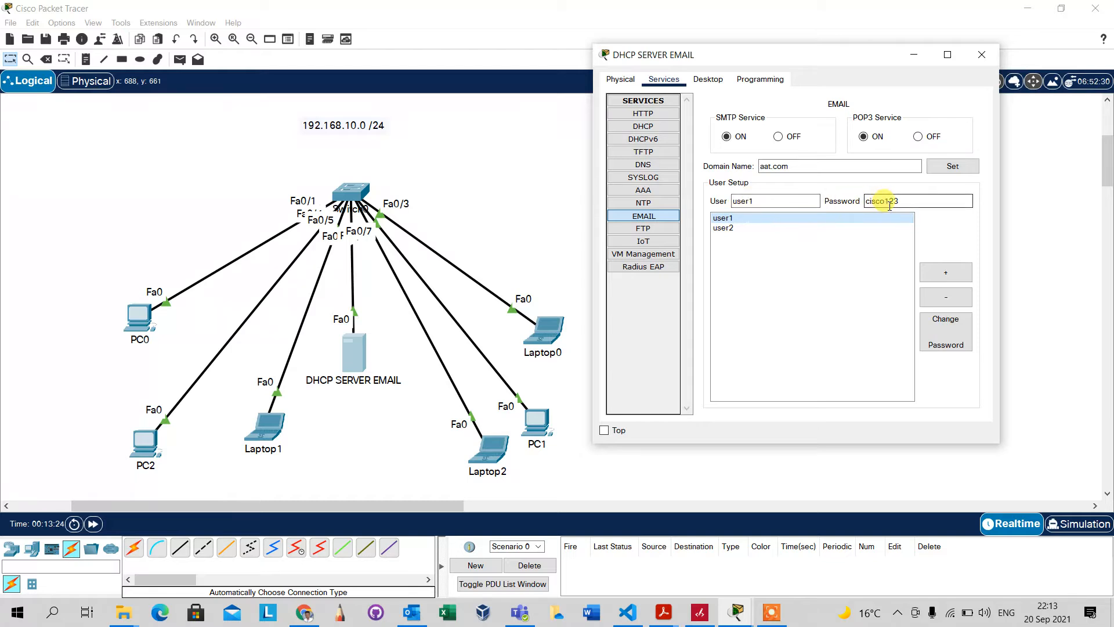
{"action": "left_click", "coordinate": [789, 229]}
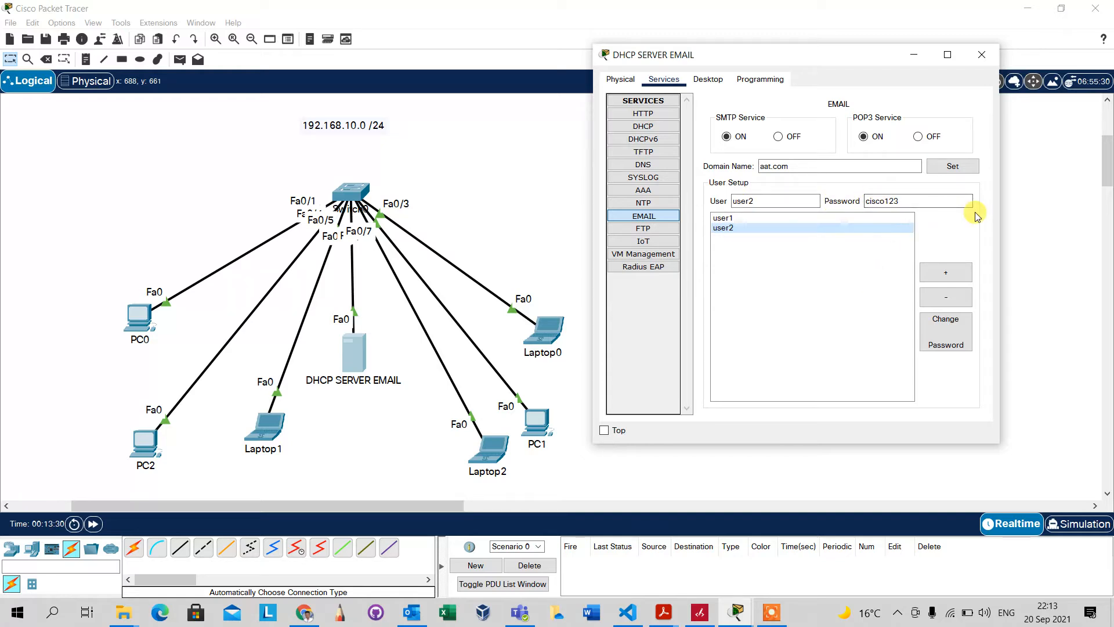
{"action": "left_click", "coordinate": [952, 228]}
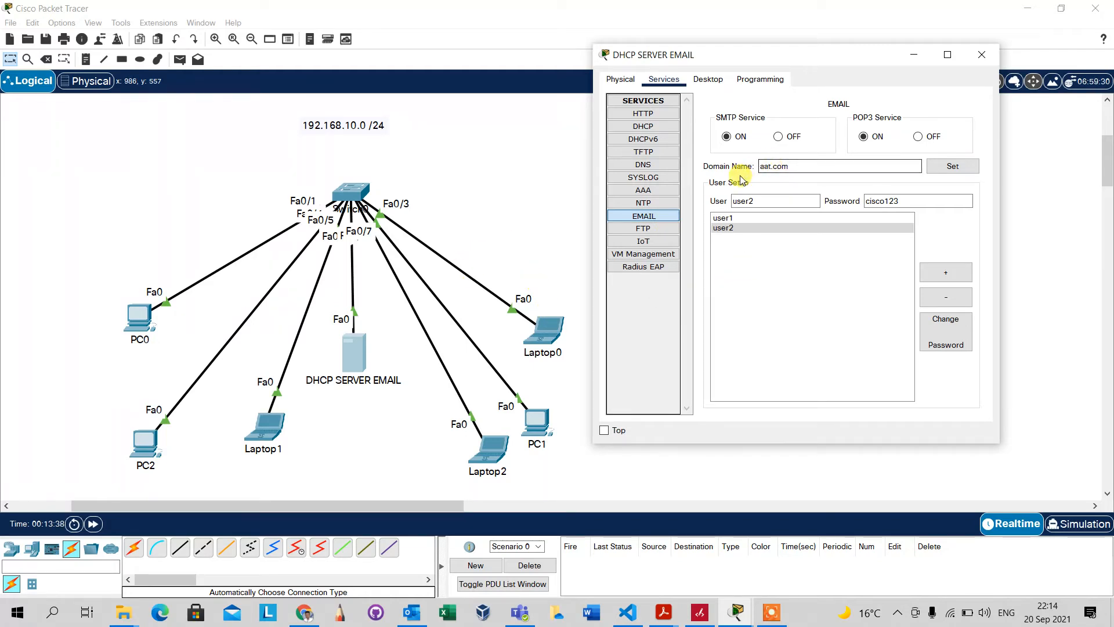
{"action": "left_click", "coordinate": [945, 169]}
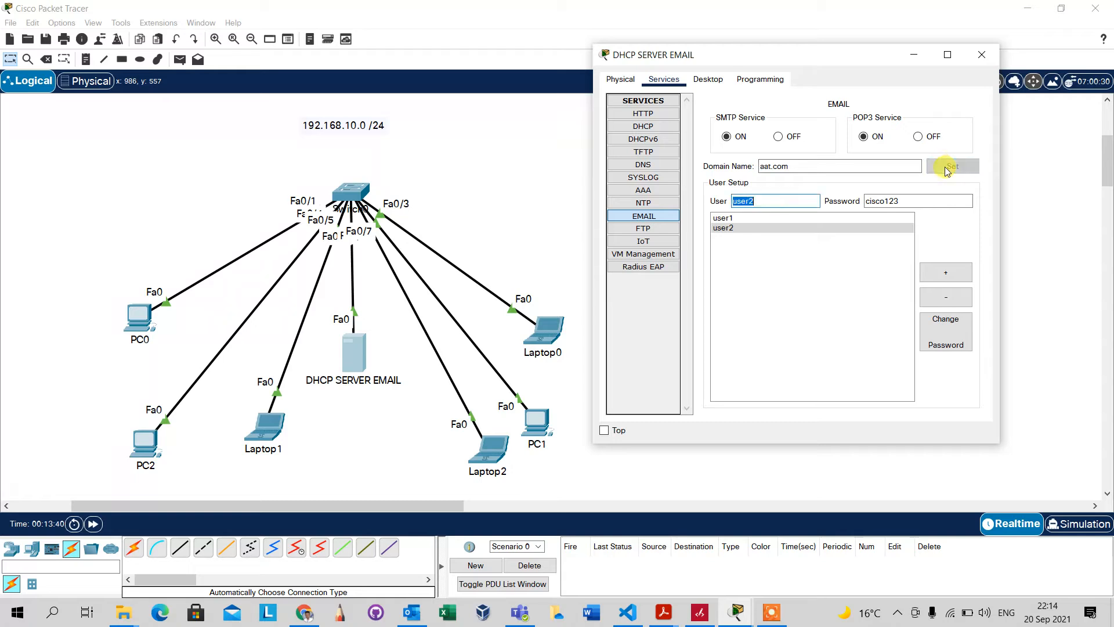
{"action": "left_click", "coordinate": [815, 261]}
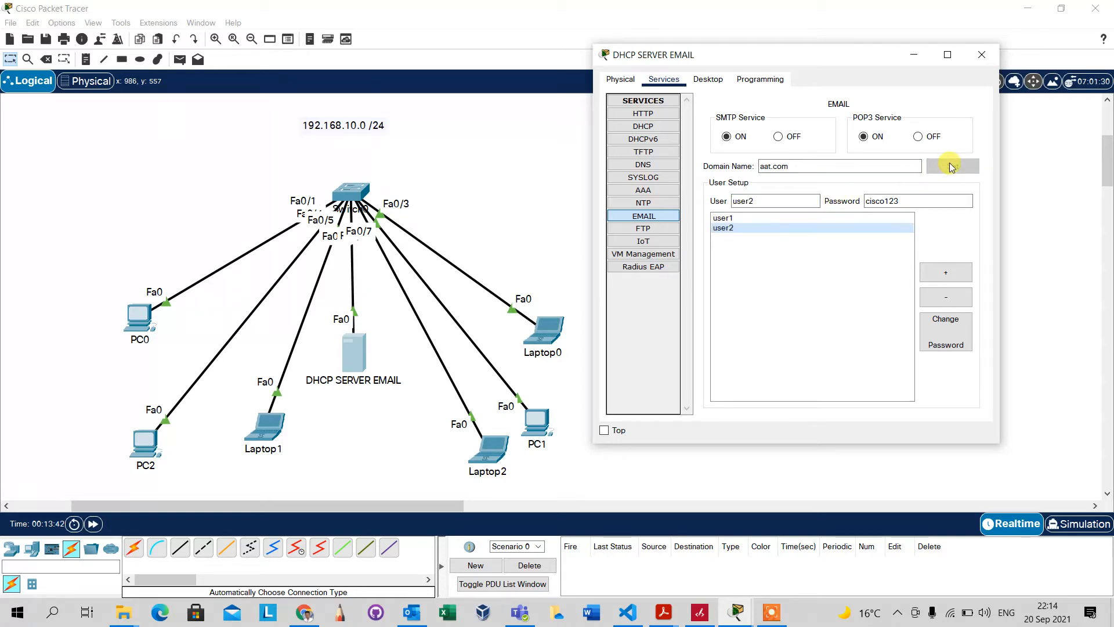
{"action": "left_click", "coordinate": [781, 219]}
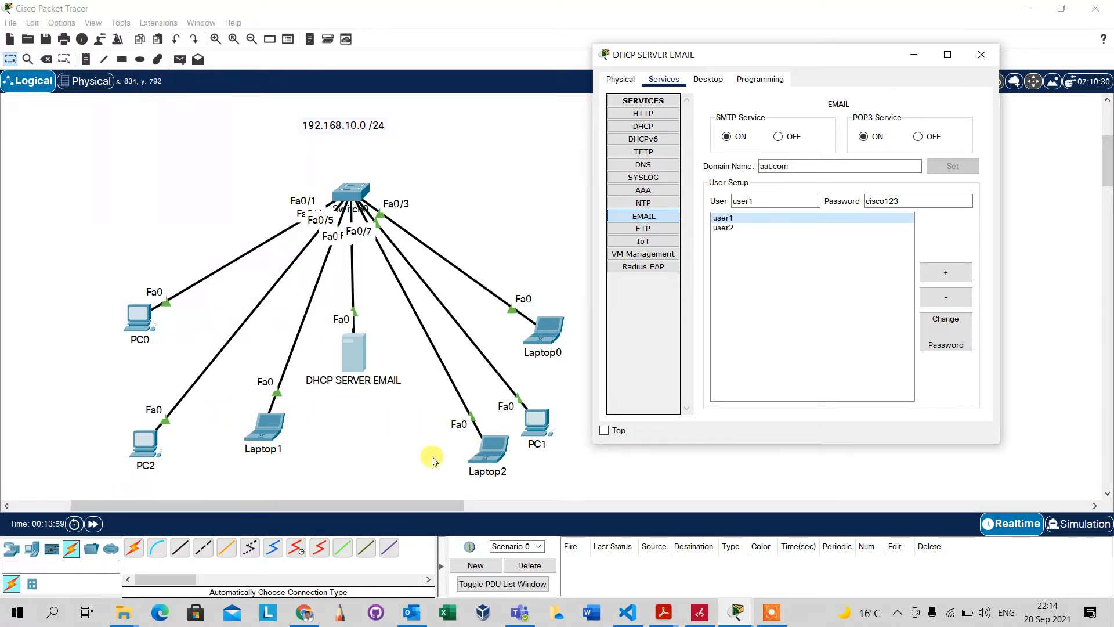
{"action": "left_click", "coordinate": [266, 438]}
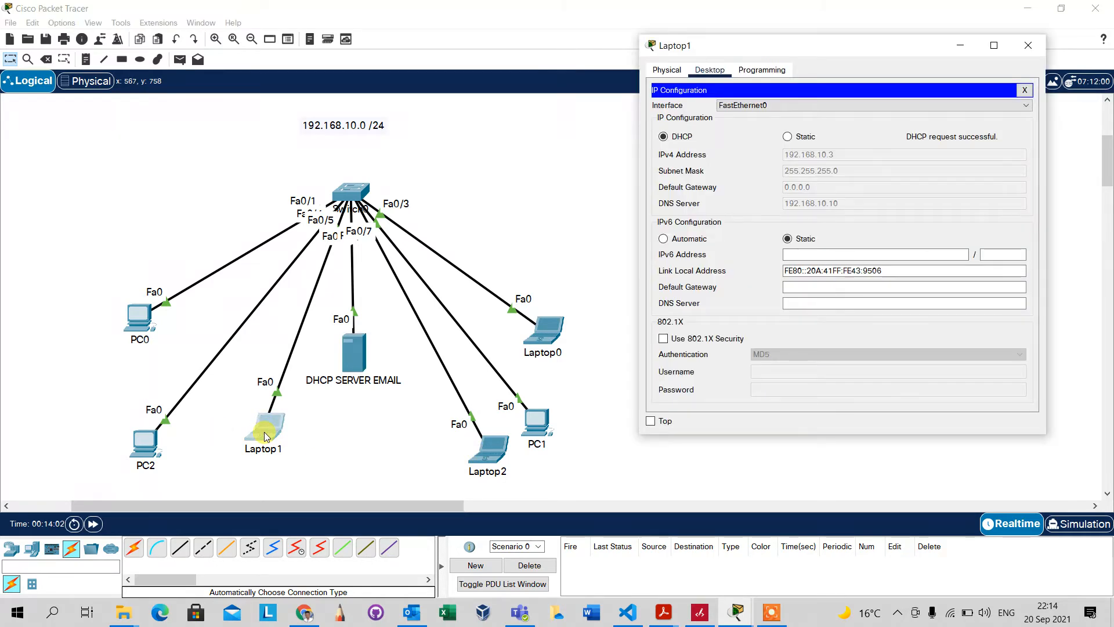
Look up Laptop2's DHCP-assigned address, then return to Laptop1's command prompt
{"action": "left_click", "coordinate": [1025, 89]}
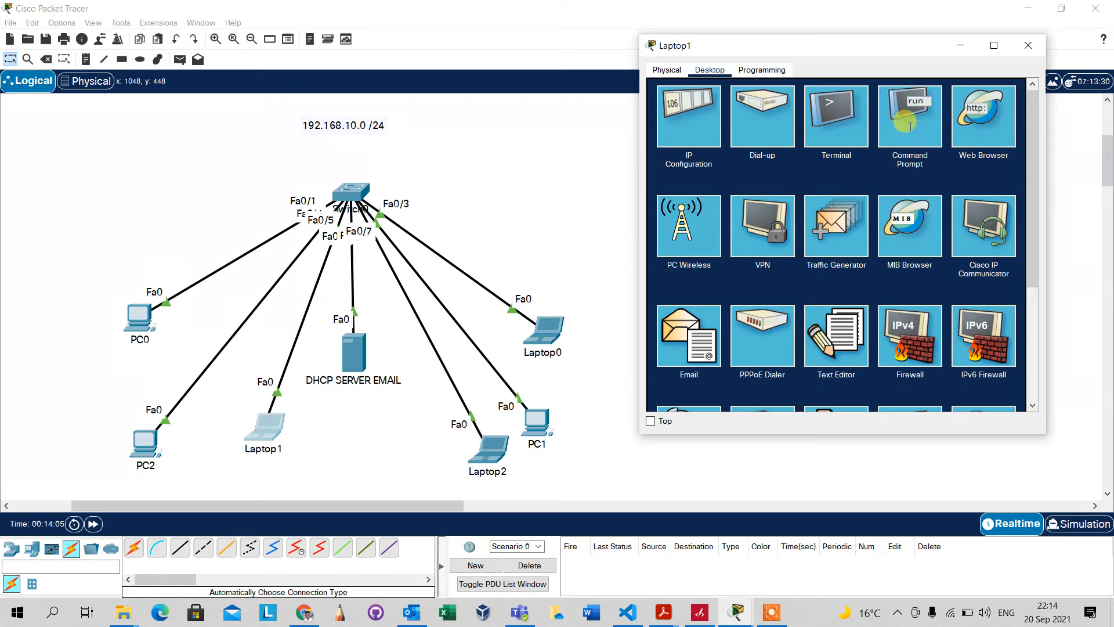
{"action": "left_click", "coordinate": [910, 126]}
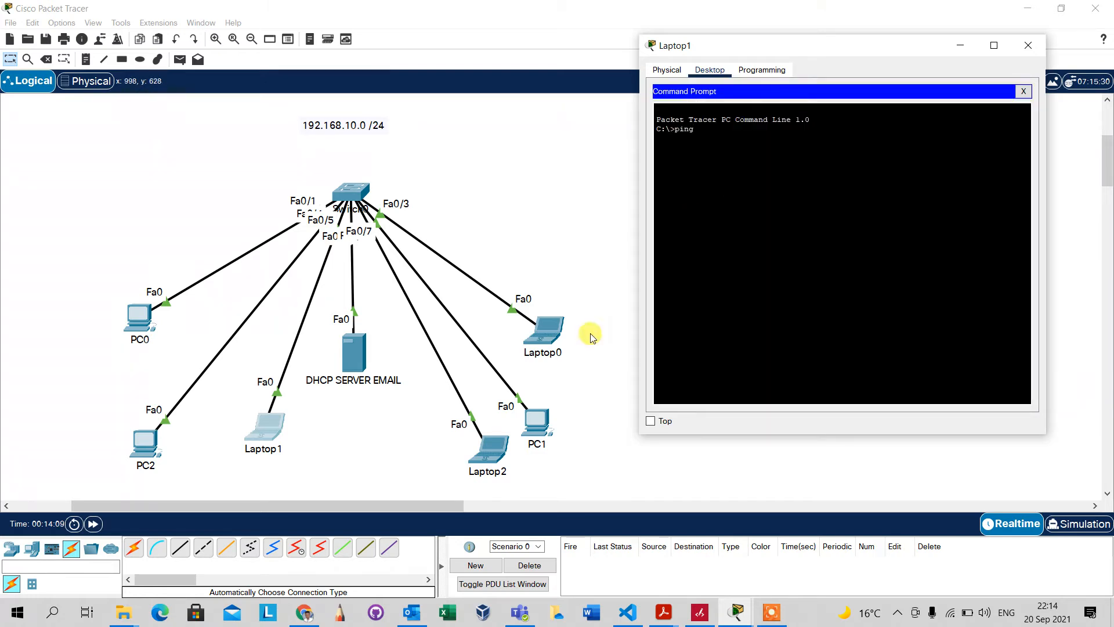
{"action": "left_click", "coordinate": [489, 450]}
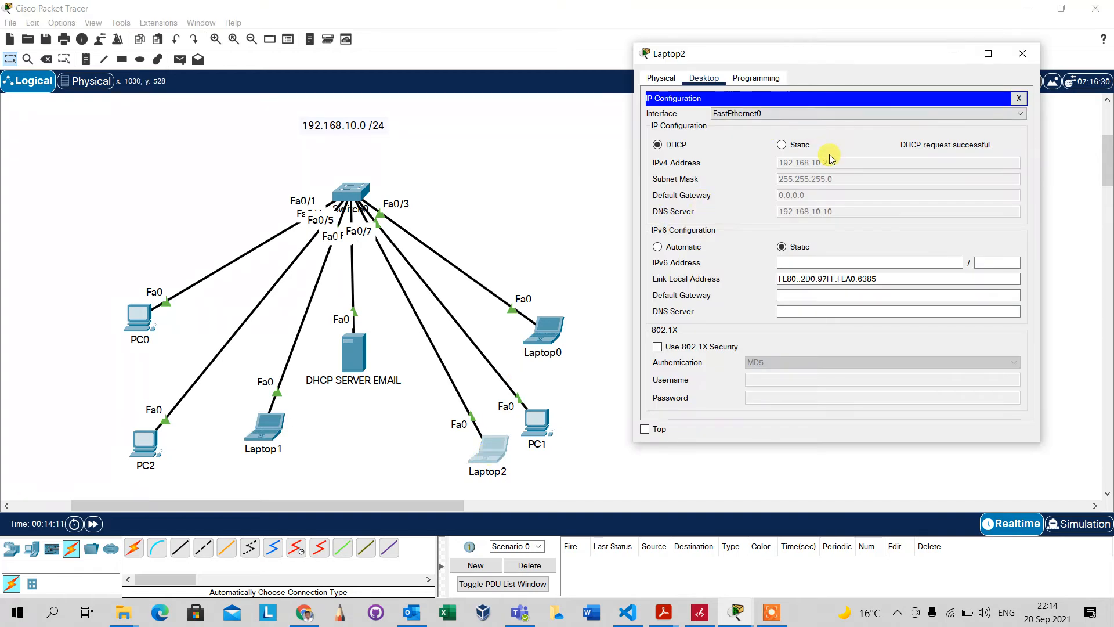
{"action": "left_click", "coordinate": [1024, 54]}
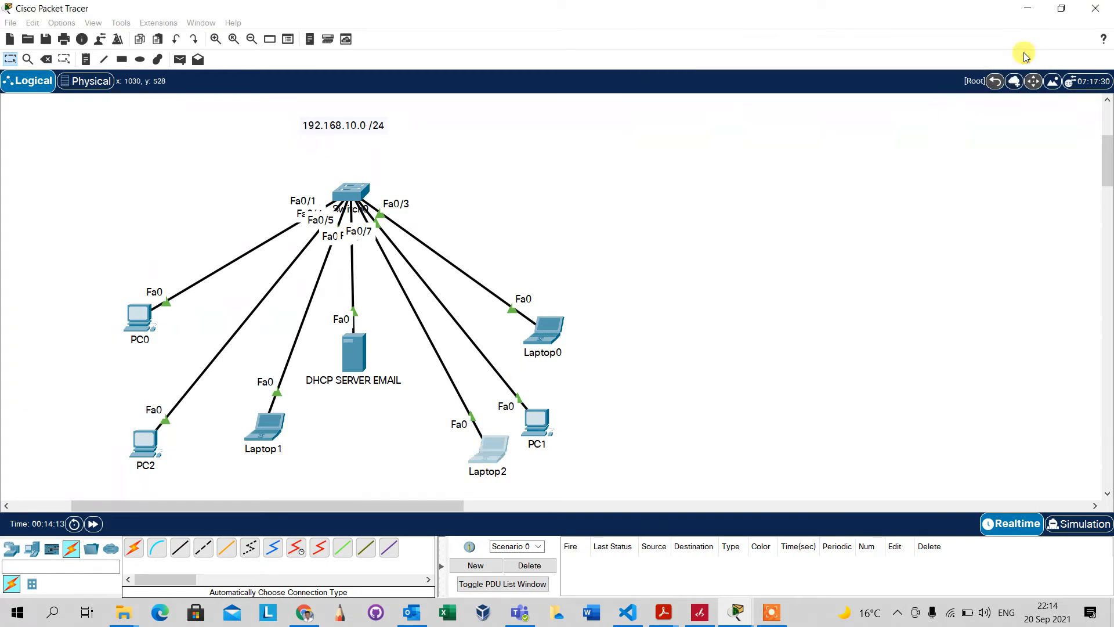
{"action": "left_click", "coordinate": [267, 429]}
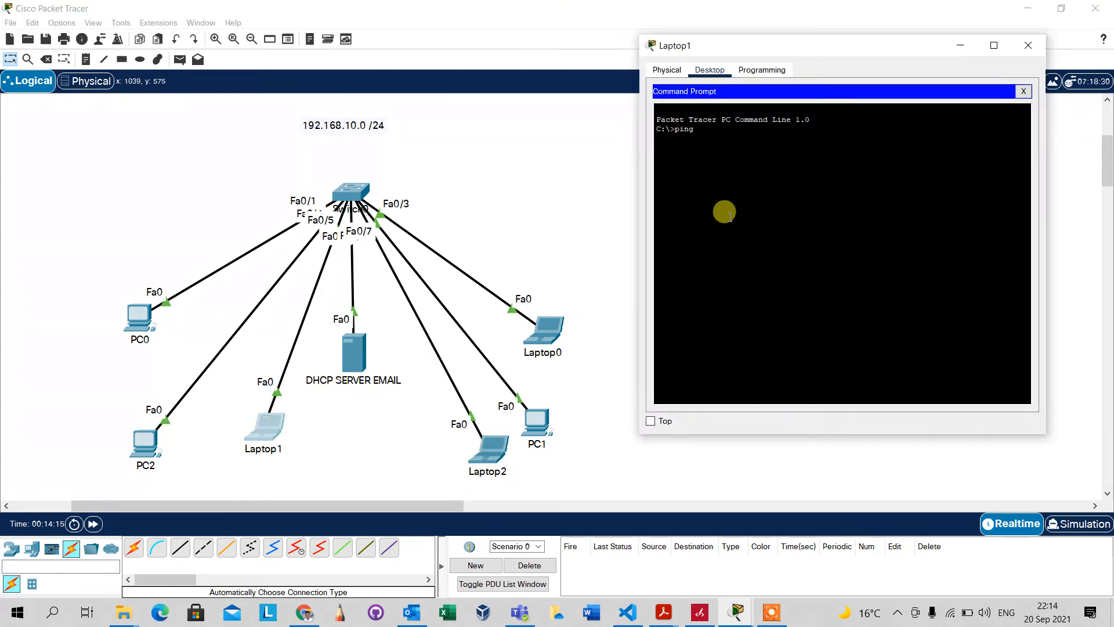
Ping 192.168.10.2 and then the server at 192.168.10.10 from Laptop1, both with 0% loss
{"action": "type", "text": "192.168.10.2"}
{"action": "key", "text": "Return"}
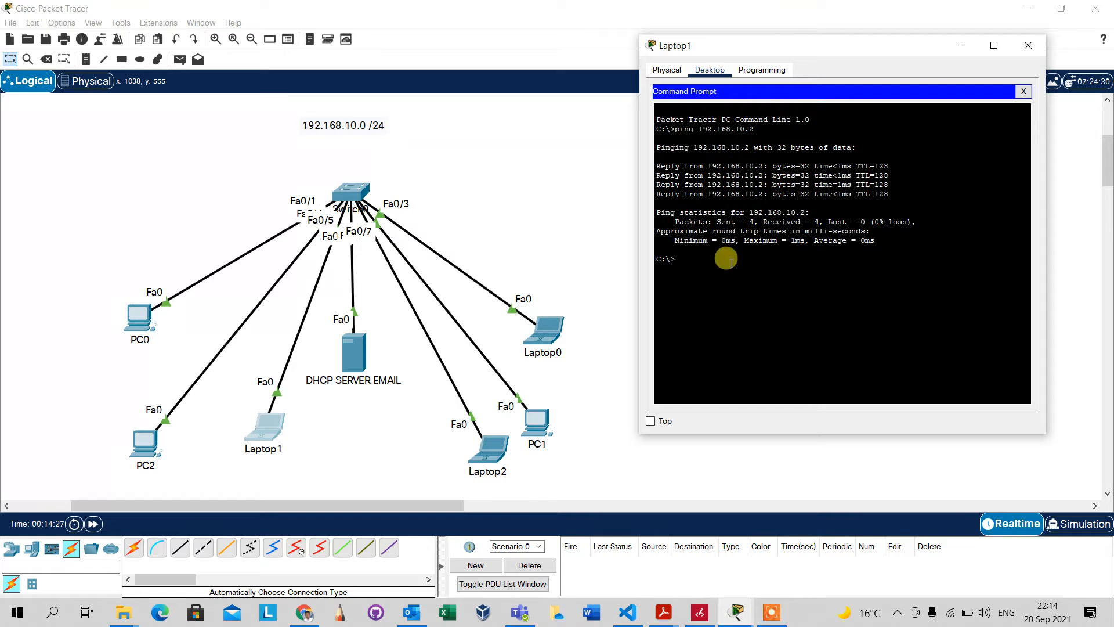
{"action": "key", "text": "Up"}
{"action": "key", "text": "Return"}
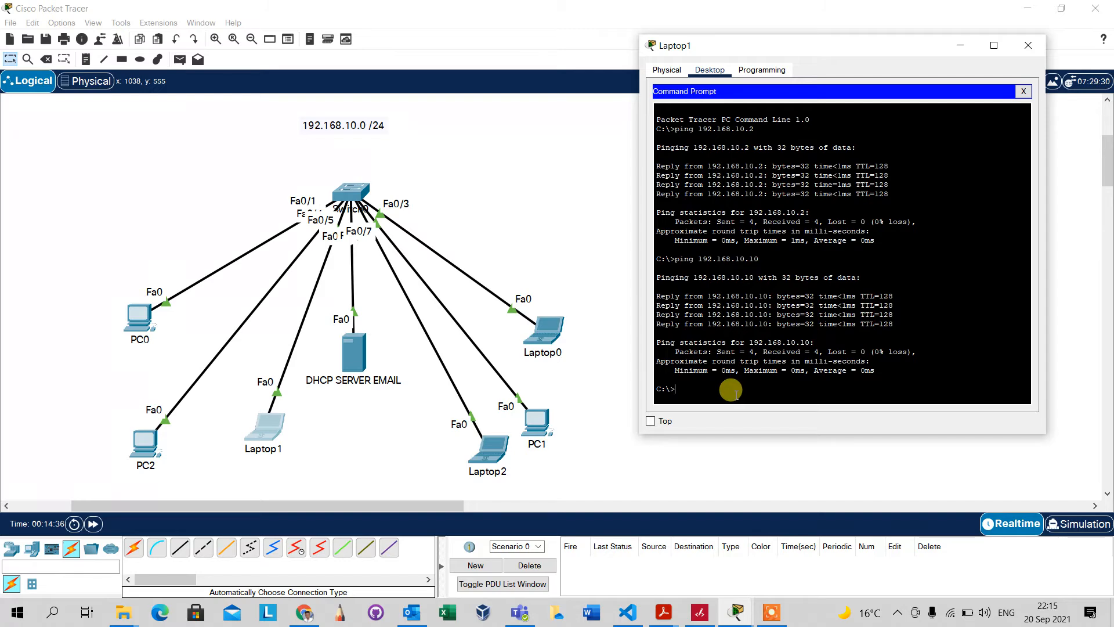
{"action": "left_click", "coordinate": [1024, 92]}
Enter Laptop1's mail name user1, user1's aat.com address, and 192.168.10.10 for incoming and outgoing servers
{"action": "left_click", "coordinate": [690, 347]}
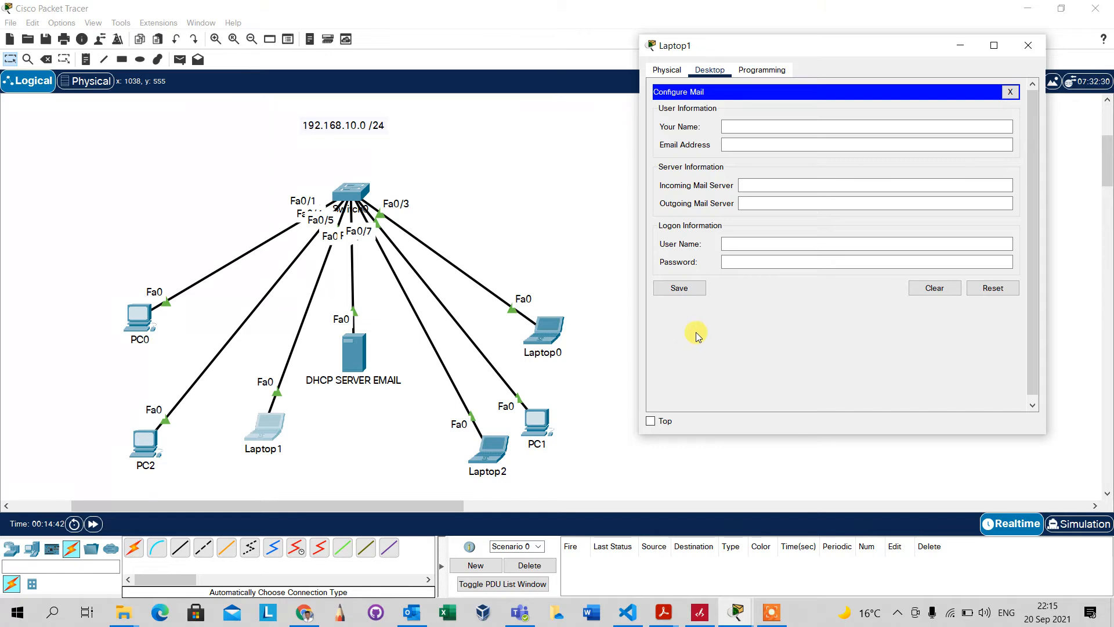
{"action": "left_click", "coordinate": [741, 125]}
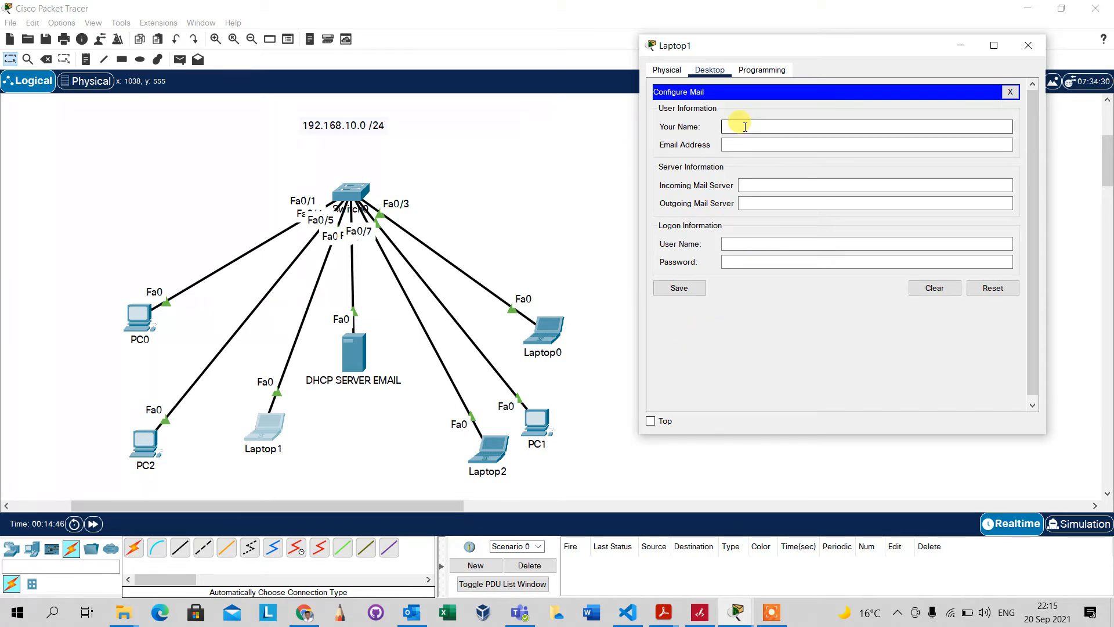
{"action": "type", "text": "user1"}
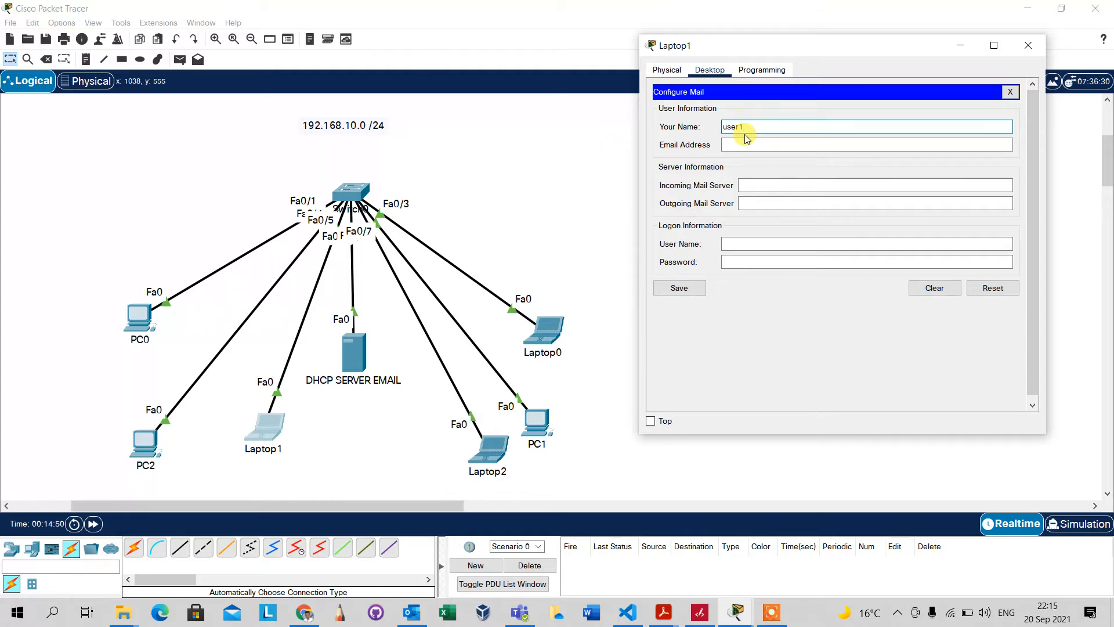
{"action": "key", "text": "Tab"}
{"action": "type", "text": "user"}
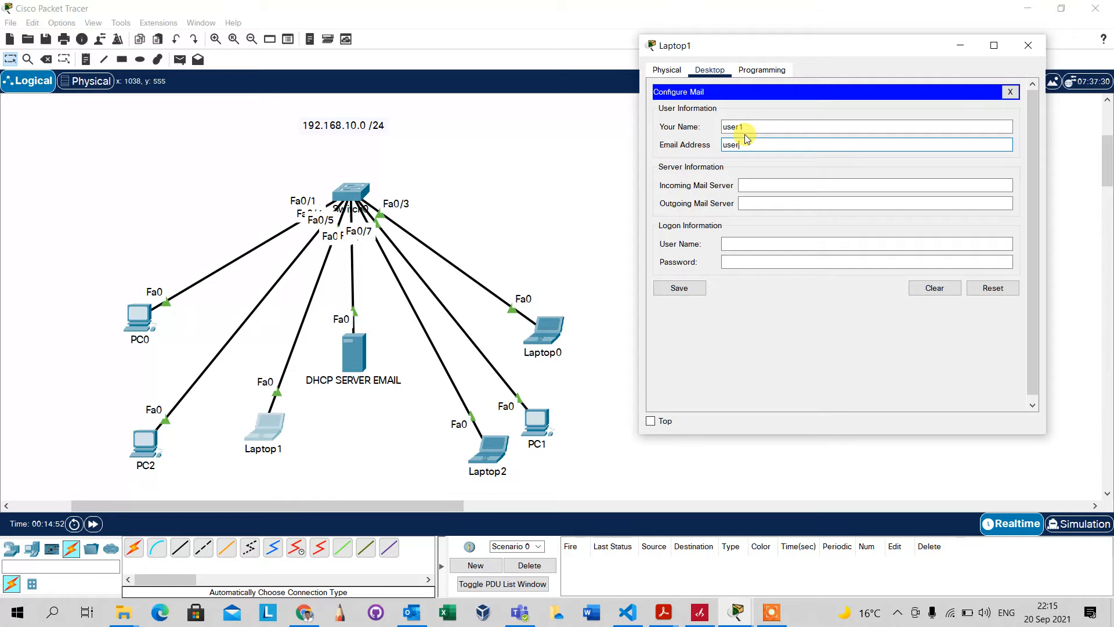
{"action": "type", "text": "1@aat.com"}
{"action": "key", "text": "Tab"}
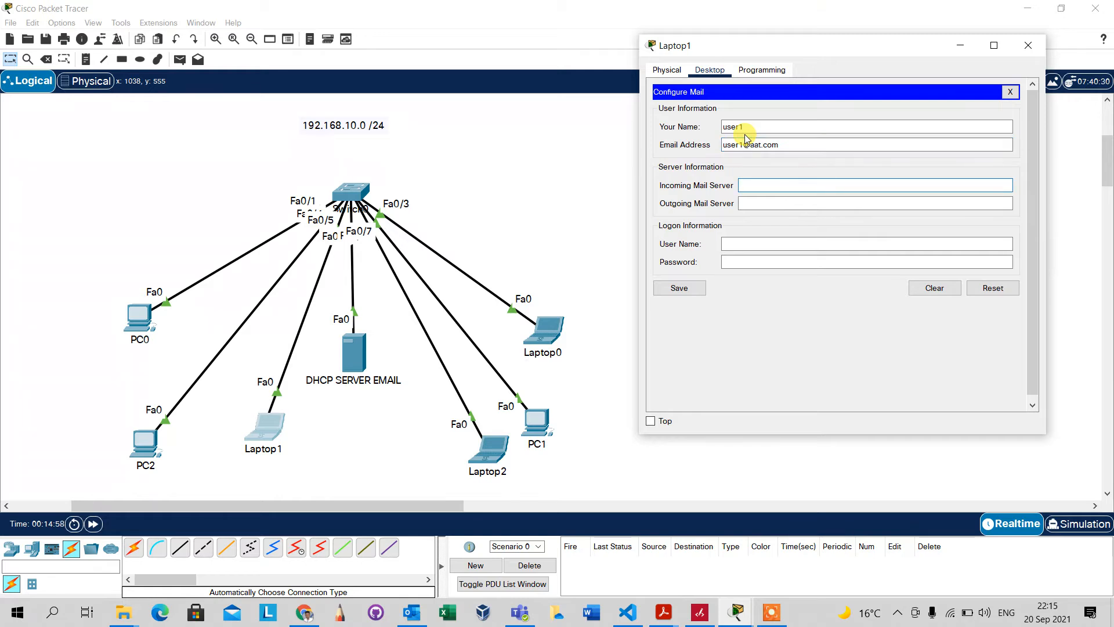
{"action": "type", "text": "192.168.10.10"}
{"action": "key", "text": "Tab"}
{"action": "type", "text": "192.168"}
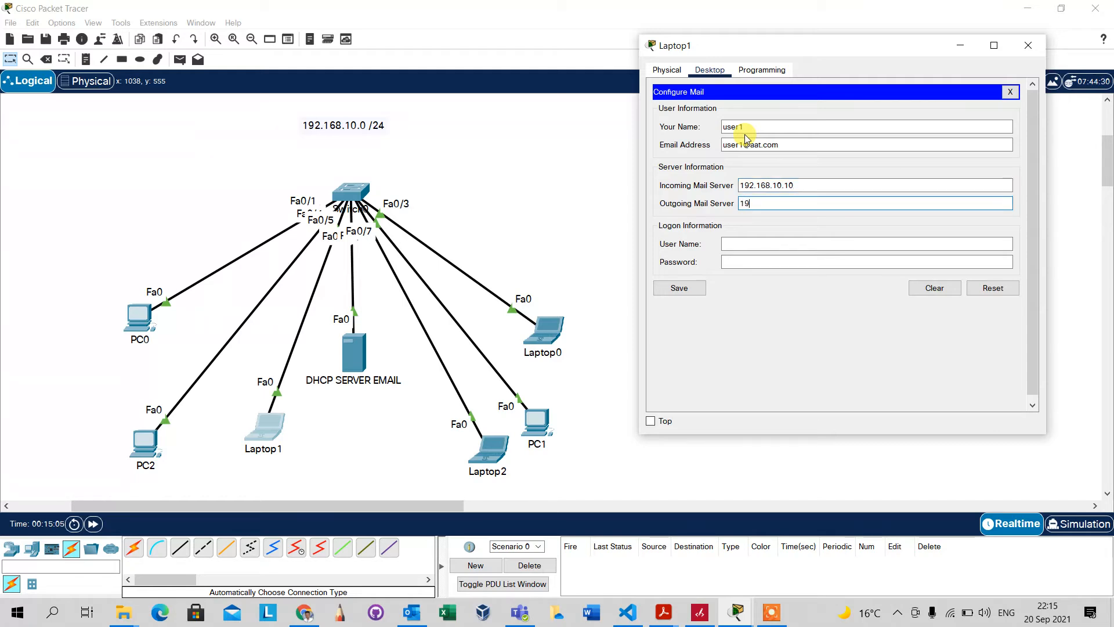
{"action": "type", "text": ".10.10"}
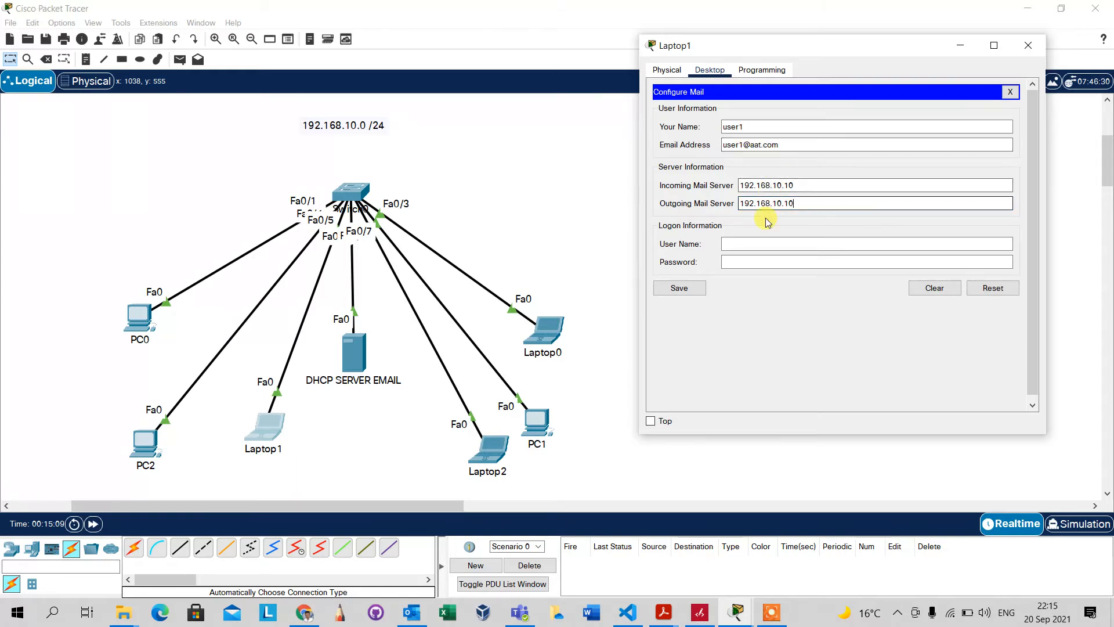
Enter logon name user1 and the account password, then save Laptop1's mail settings
{"action": "left_click", "coordinate": [731, 243]}
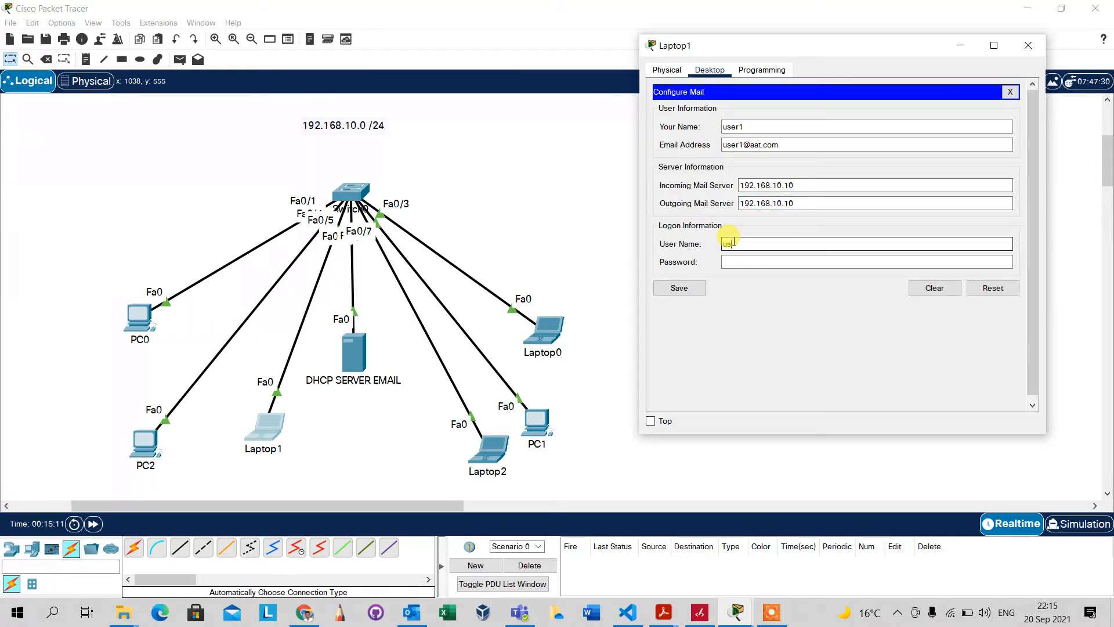
{"action": "type", "text": "user1"}
{"action": "left_click", "coordinate": [740, 261]}
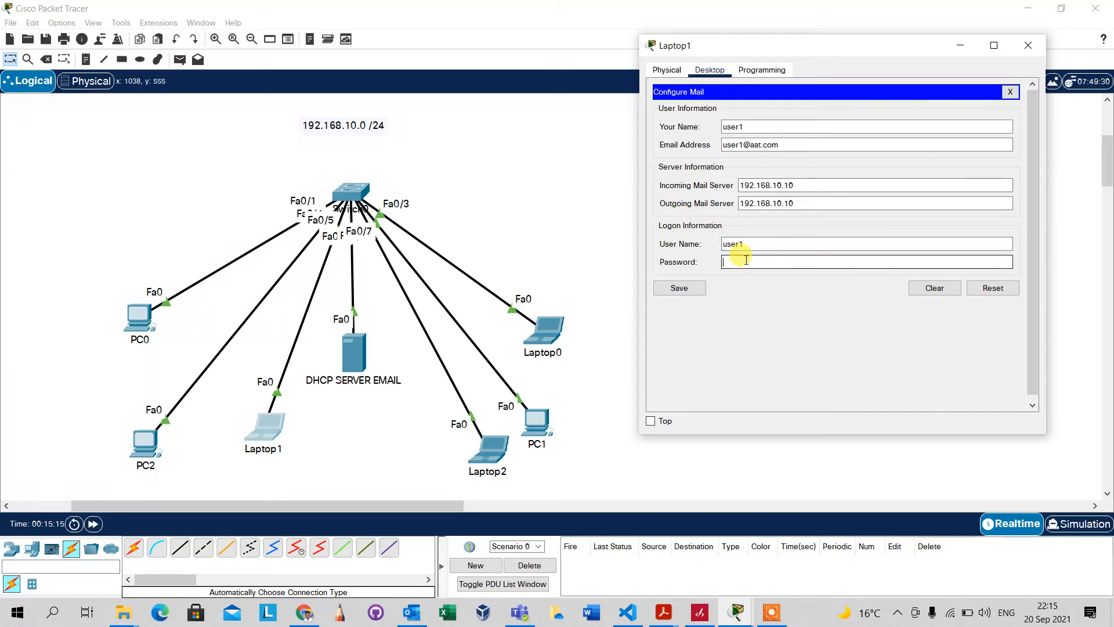
{"action": "type", "text": "user1234"}
{"action": "left_click", "coordinate": [689, 290]}
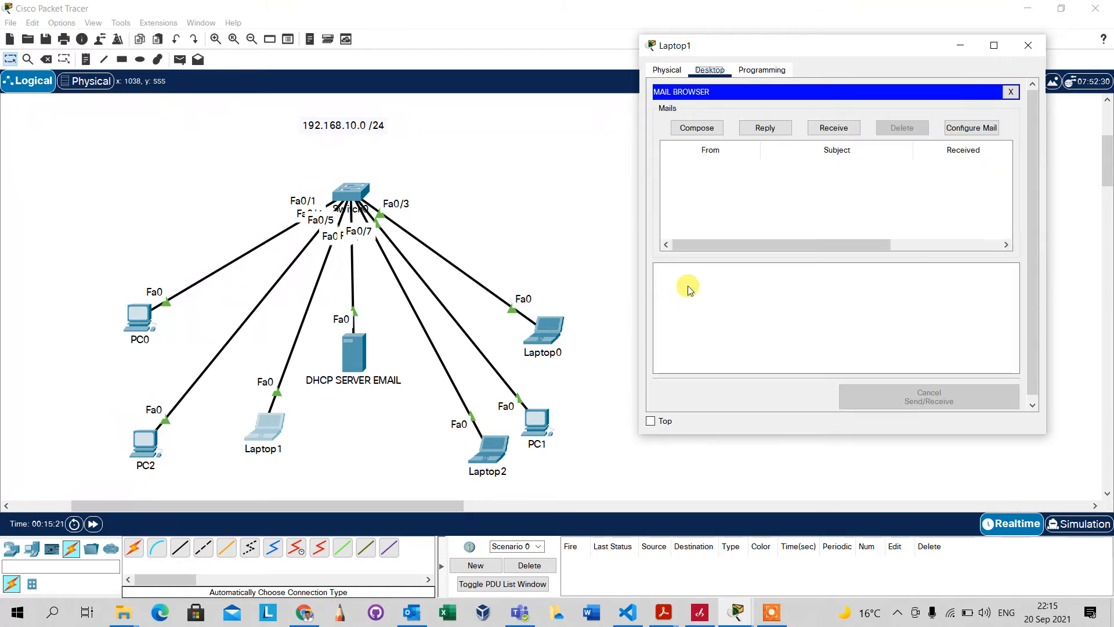
In Laptop2's mail setup, enter the name user2 and user2's aat.com email address
{"action": "left_click", "coordinate": [487, 456]}
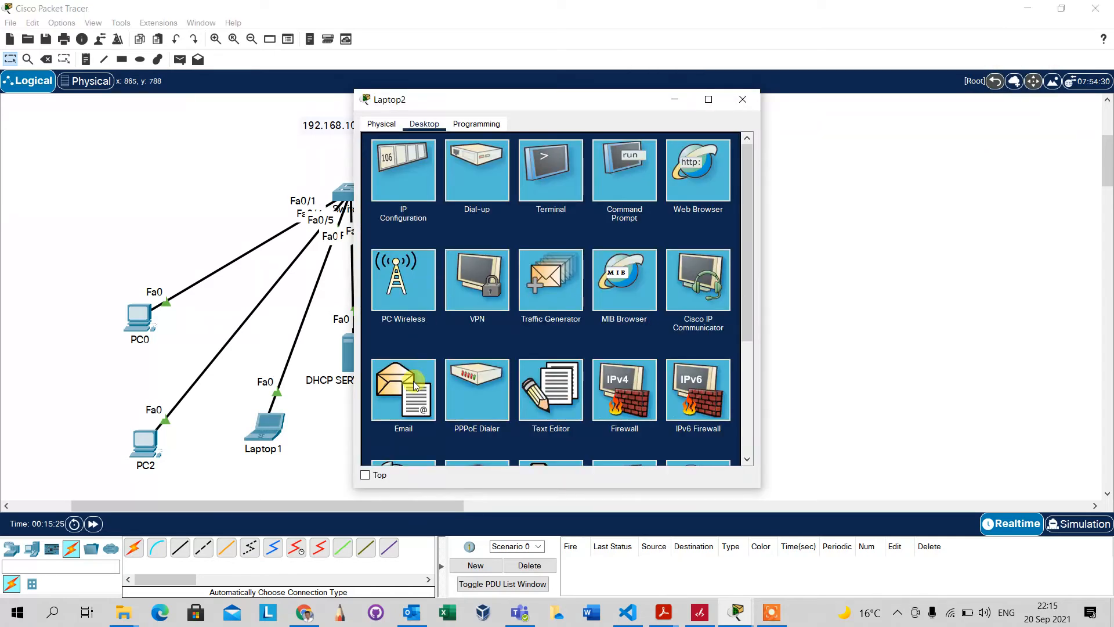
{"action": "left_click", "coordinate": [414, 386]}
{"action": "left_click_drag", "start_coordinate": [579, 107], "coordinate": [825, 47]}
{"action": "left_click", "coordinate": [706, 124]}
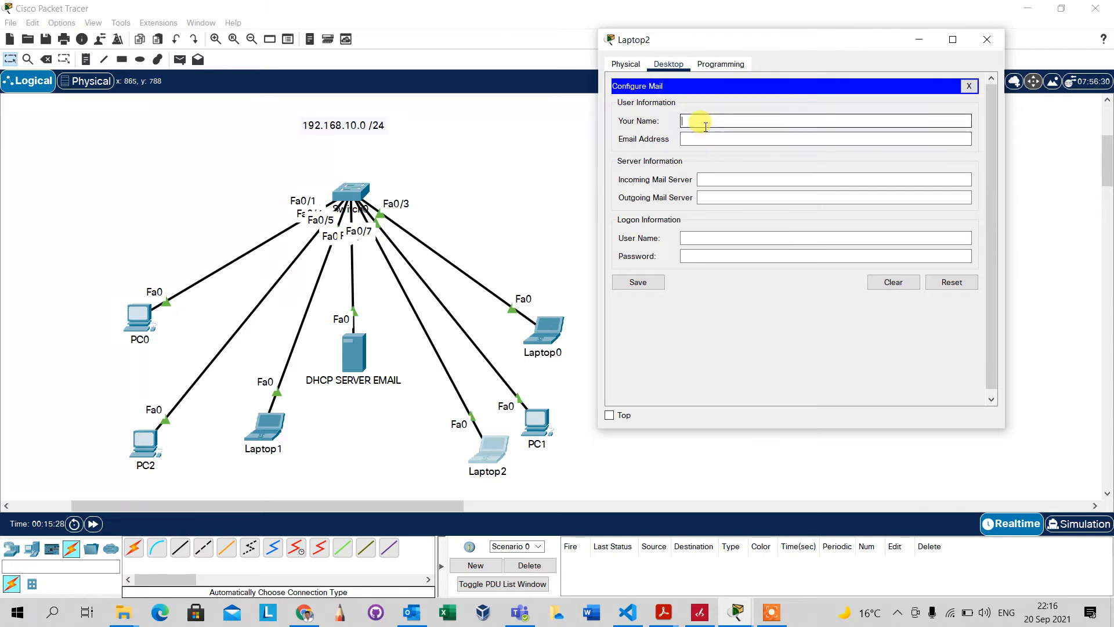
{"action": "type", "text": "user2"}
{"action": "key", "text": "Tab"}
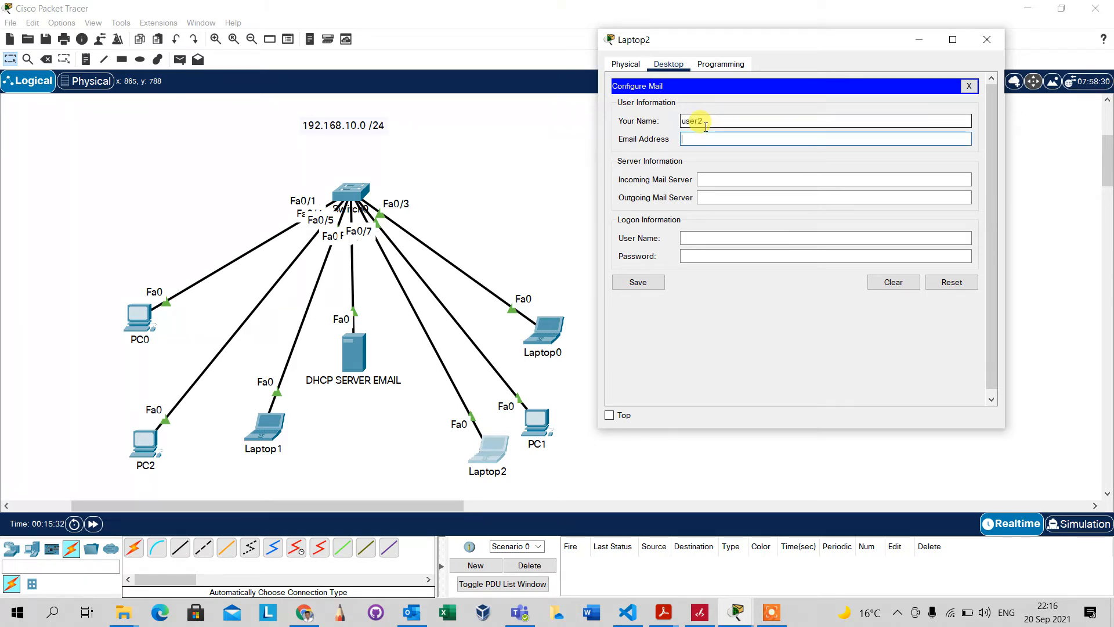
{"action": "type", "text": "user2@aat.com"}
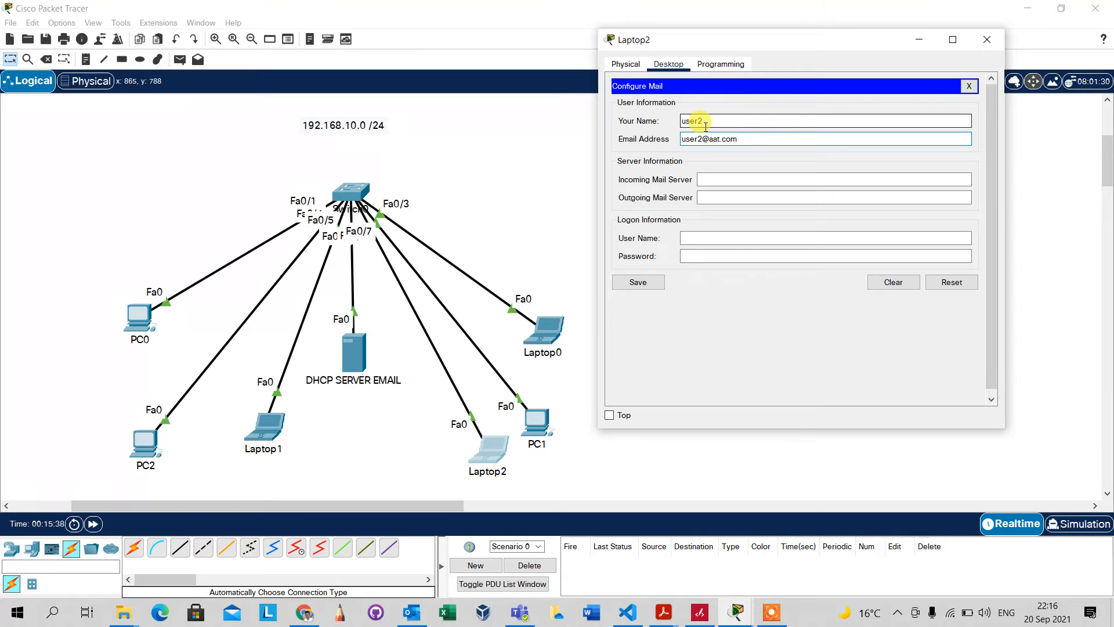
Set both mail servers to 192.168.10.10, logon name user2, and save Laptop2's mail settings
{"action": "key", "text": "Tab"}
{"action": "type", "text": "19"}
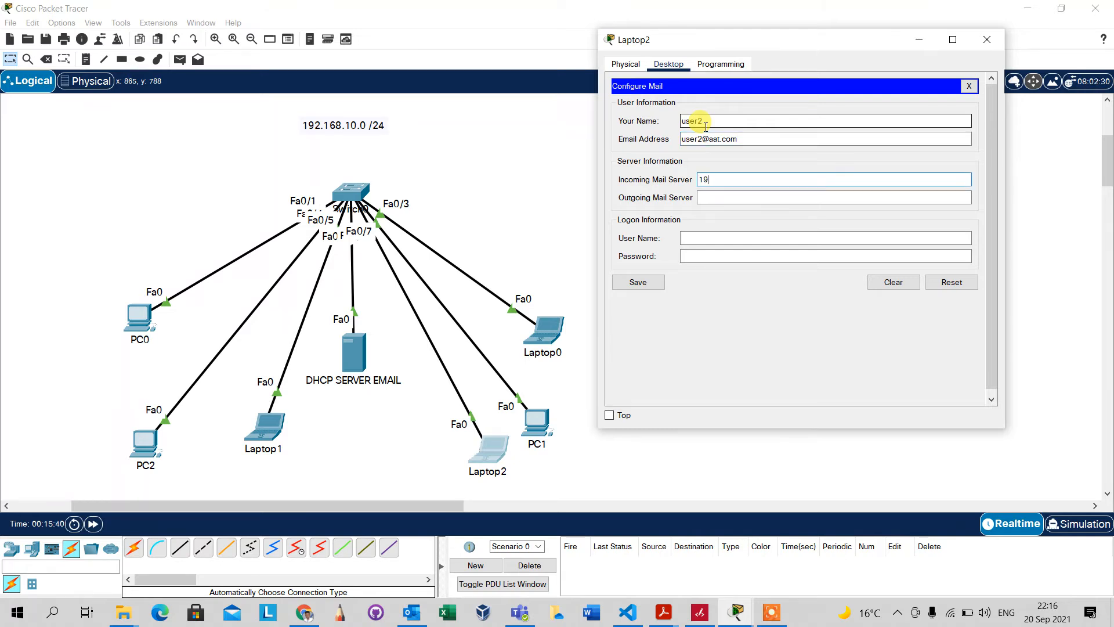
{"action": "type", "text": "2.168.10.10"}
{"action": "key", "text": "Tab"}
{"action": "type", "text": "192.17"}
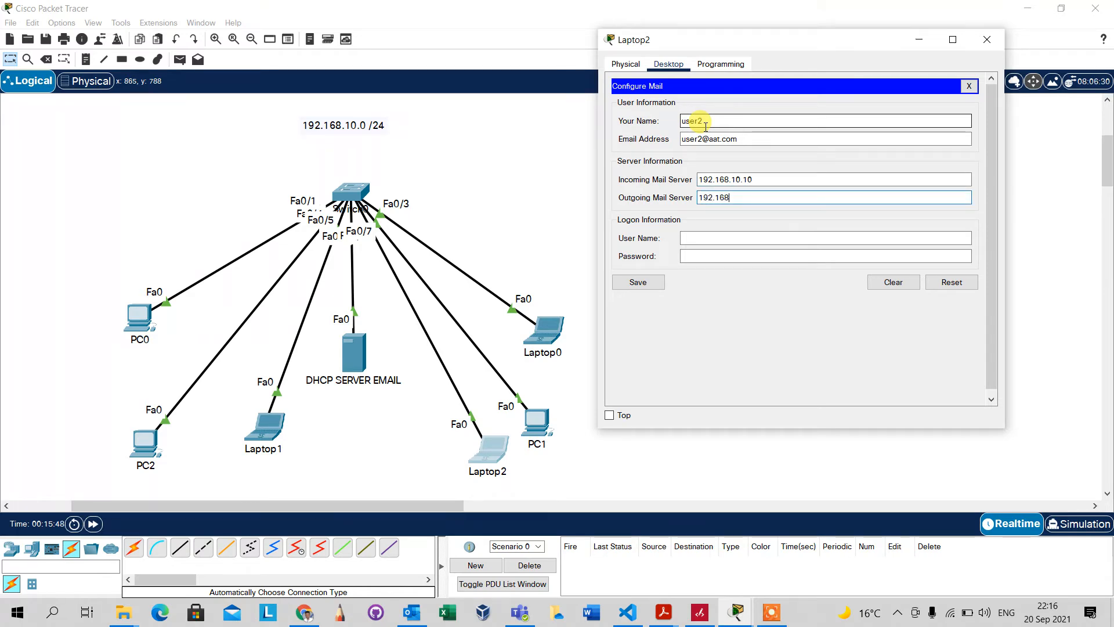
{"action": "type", "text": "0.10"}
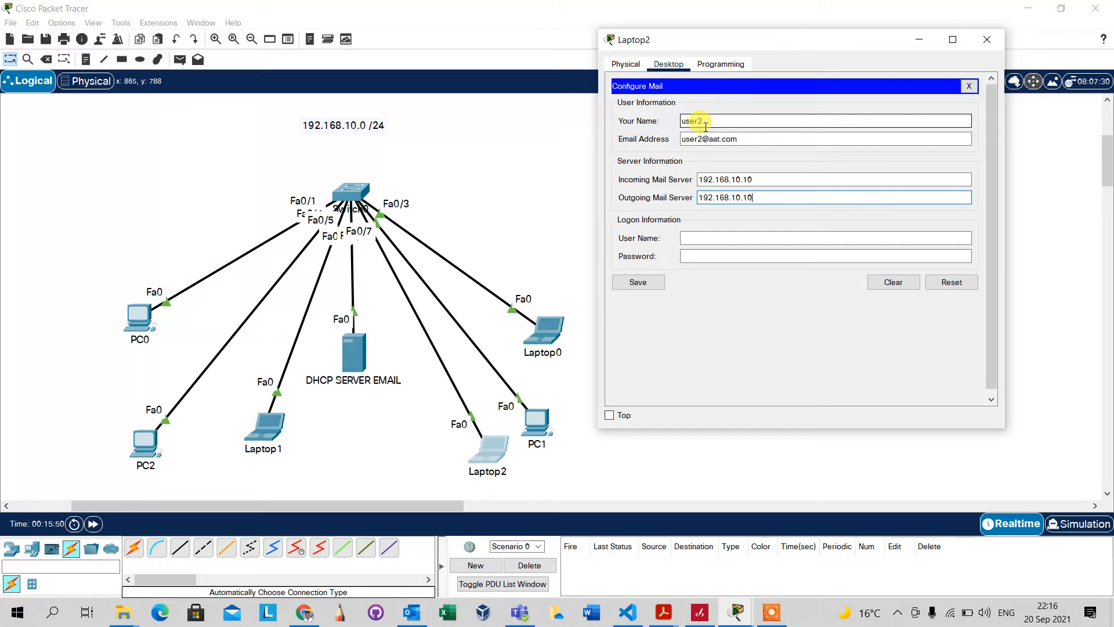
{"action": "left_click", "coordinate": [713, 240]}
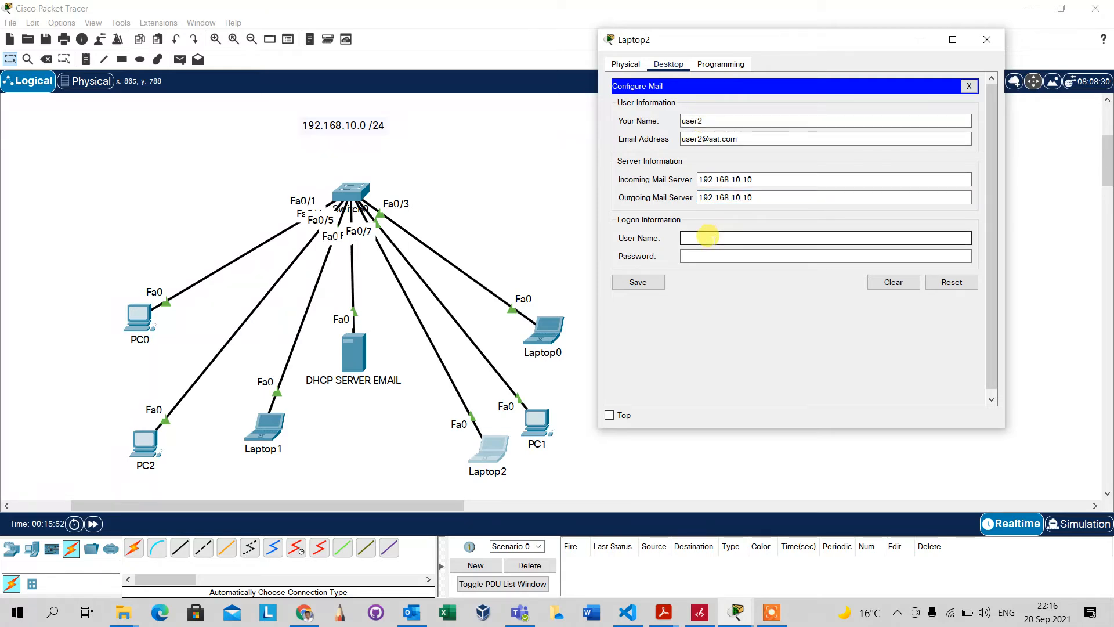
{"action": "type", "text": "user2"}
{"action": "key", "text": "Tab"}
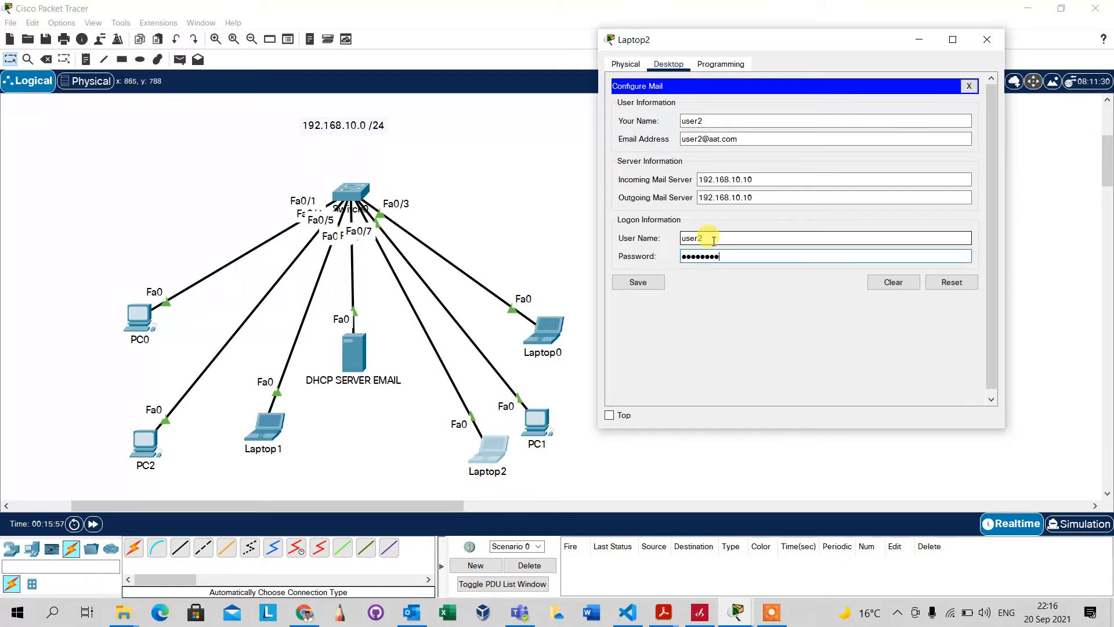
{"action": "left_click", "coordinate": [641, 283]}
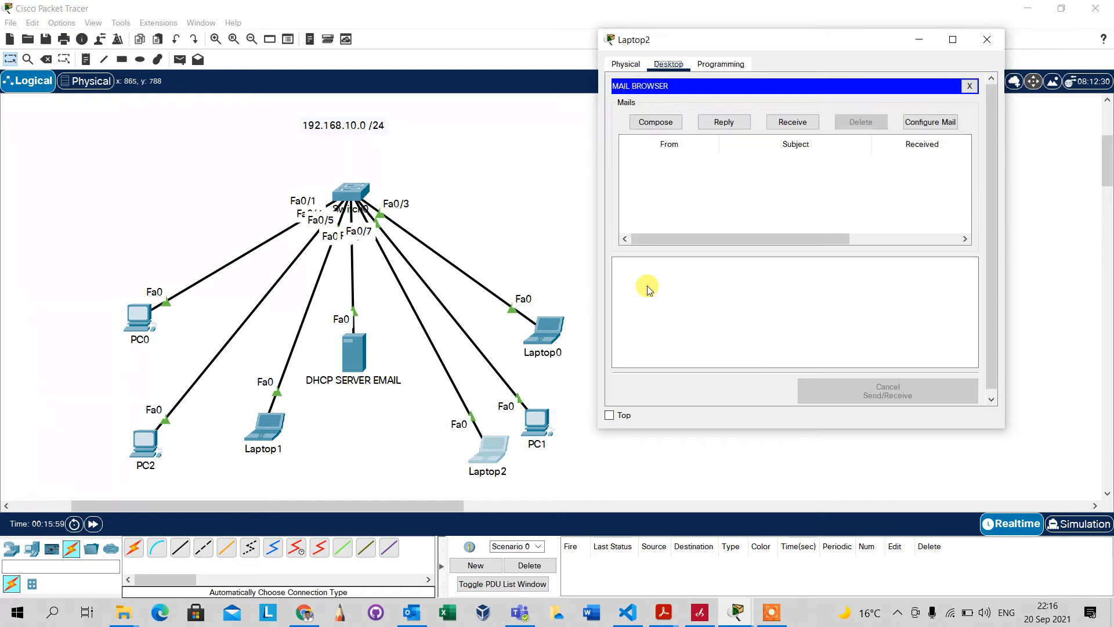
Send a mail to user1's address with subject 'Testing sytems' and body 'Hi ther we testing our server'
{"action": "left_click", "coordinate": [656, 123]}
{"action": "left_click", "coordinate": [719, 103]}
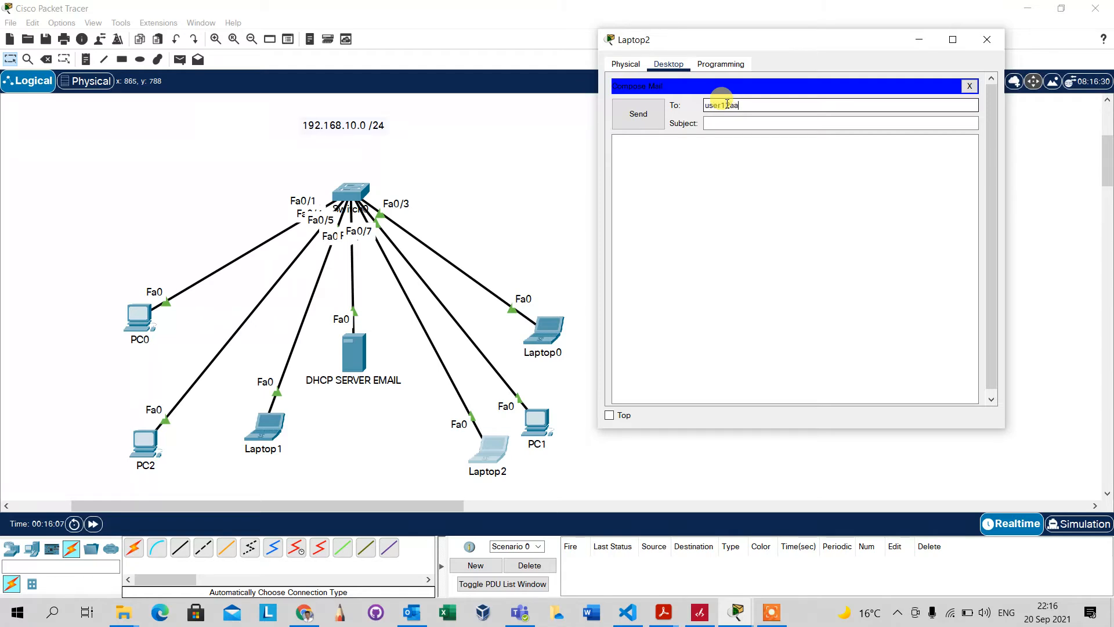
{"action": "type", "text": "user12aat.com"}
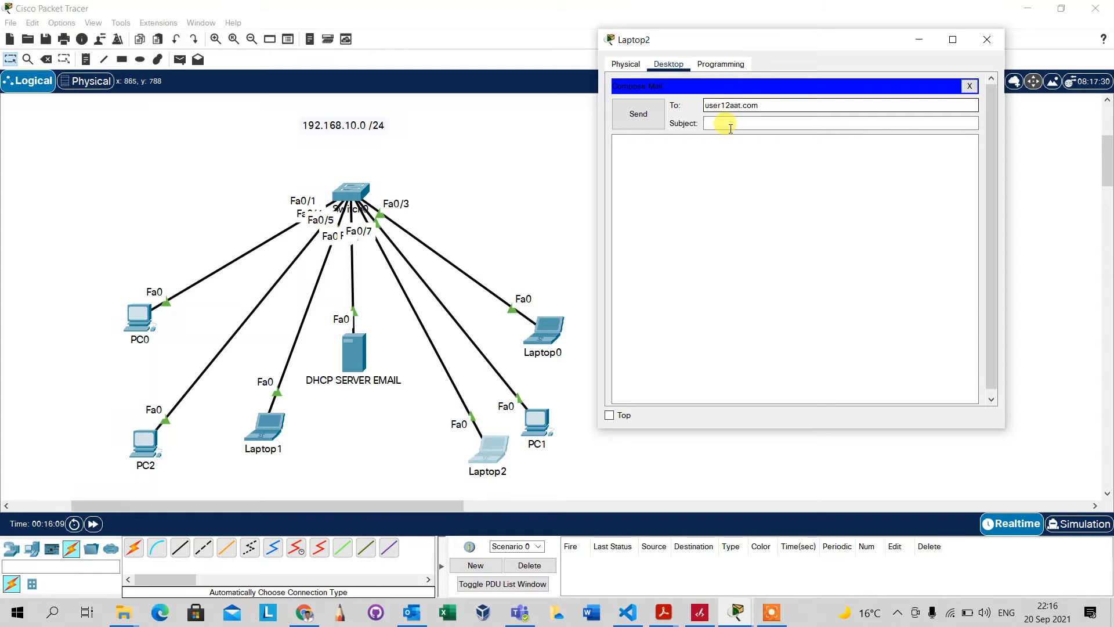
{"action": "left_click", "coordinate": [730, 125]}
{"action": "type", "text": "Te"}
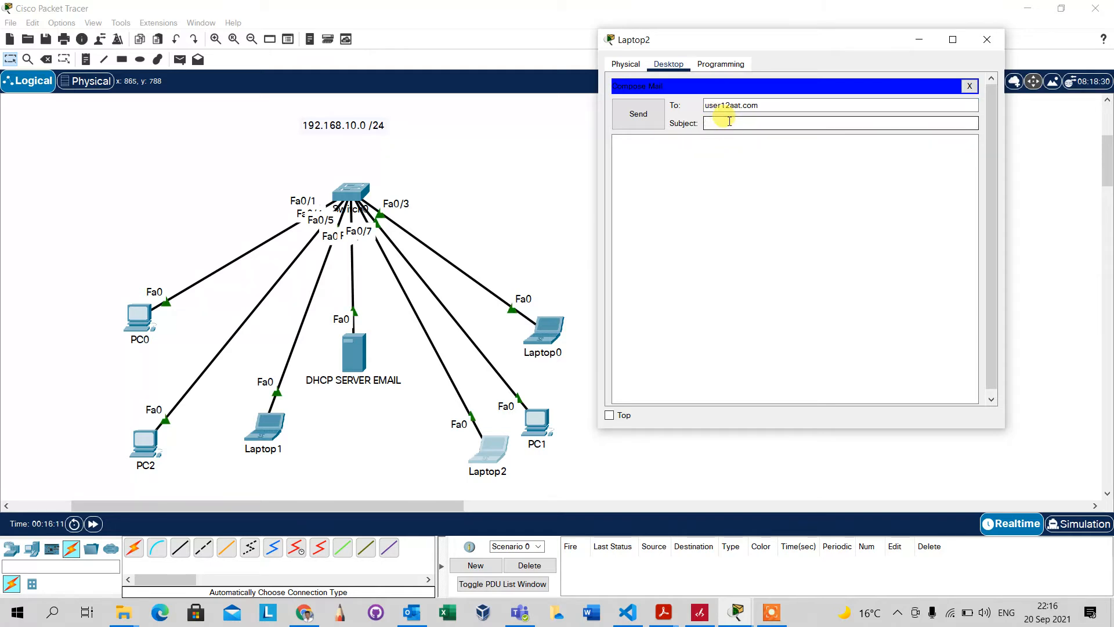
{"action": "type", "text": "sting s"}
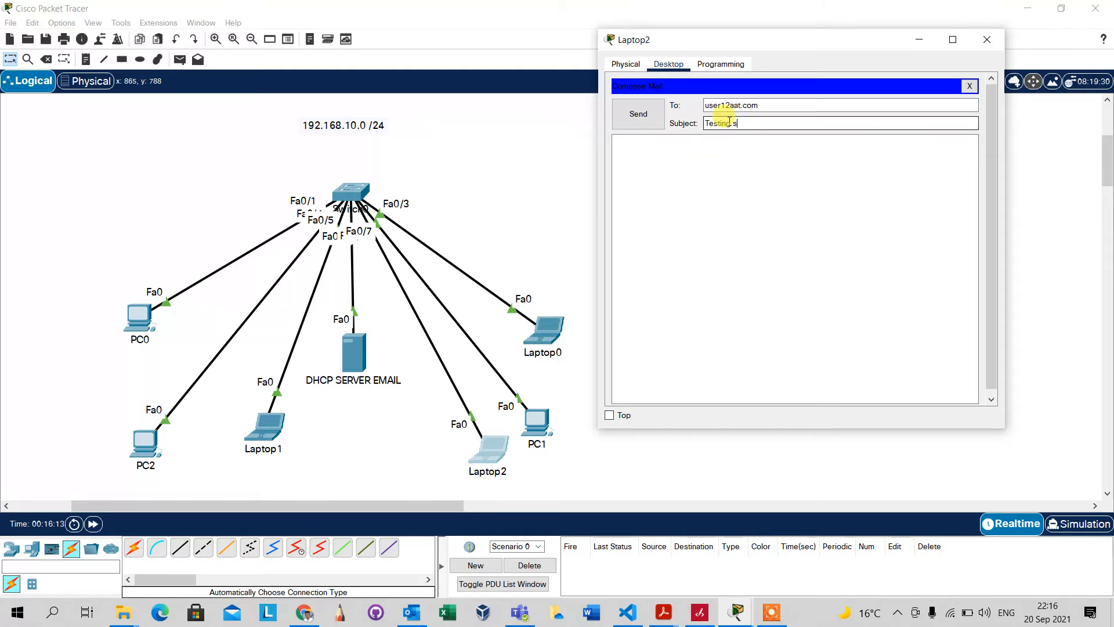
{"action": "type", "text": "ytems"}
{"action": "left_click", "coordinate": [691, 155]}
{"action": "type", "text": "Hi"}
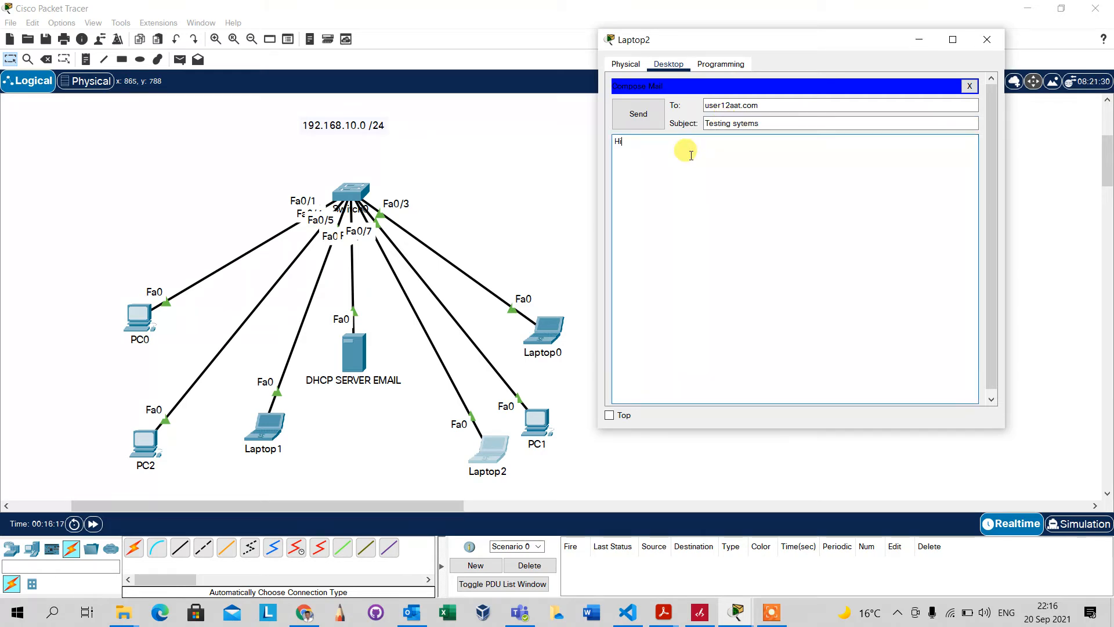
{"action": "type", "text": " ther "}
{"action": "type", "text": "we"}
{"action": "type", "text": " testing "}
{"action": "type", "text": "our serve"}
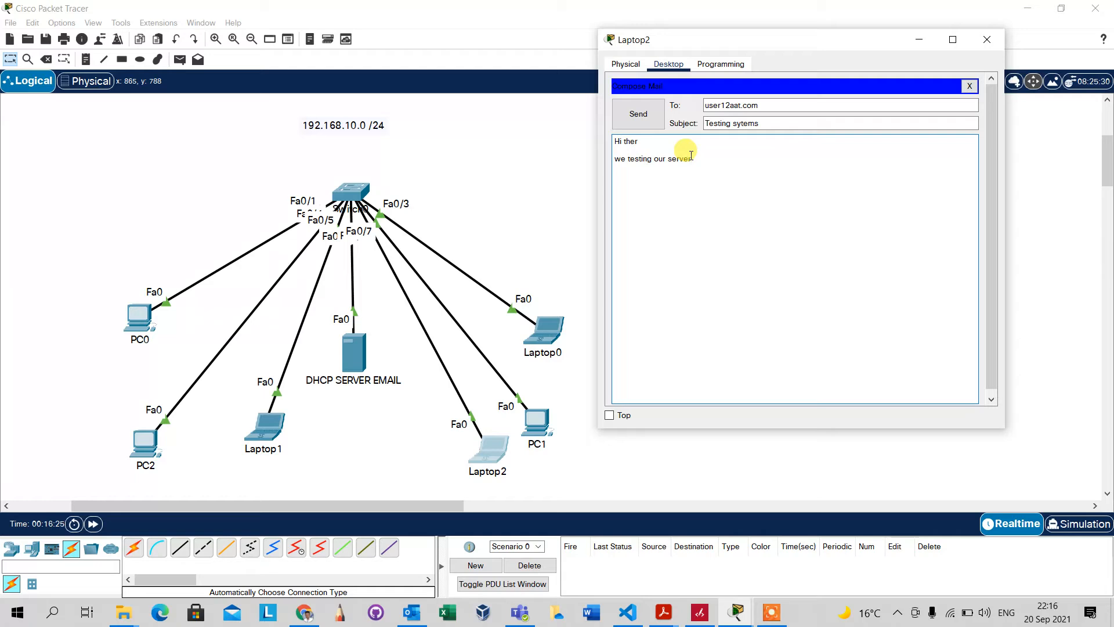
{"action": "type", "text": "r"}
{"action": "left_click", "coordinate": [638, 115]}
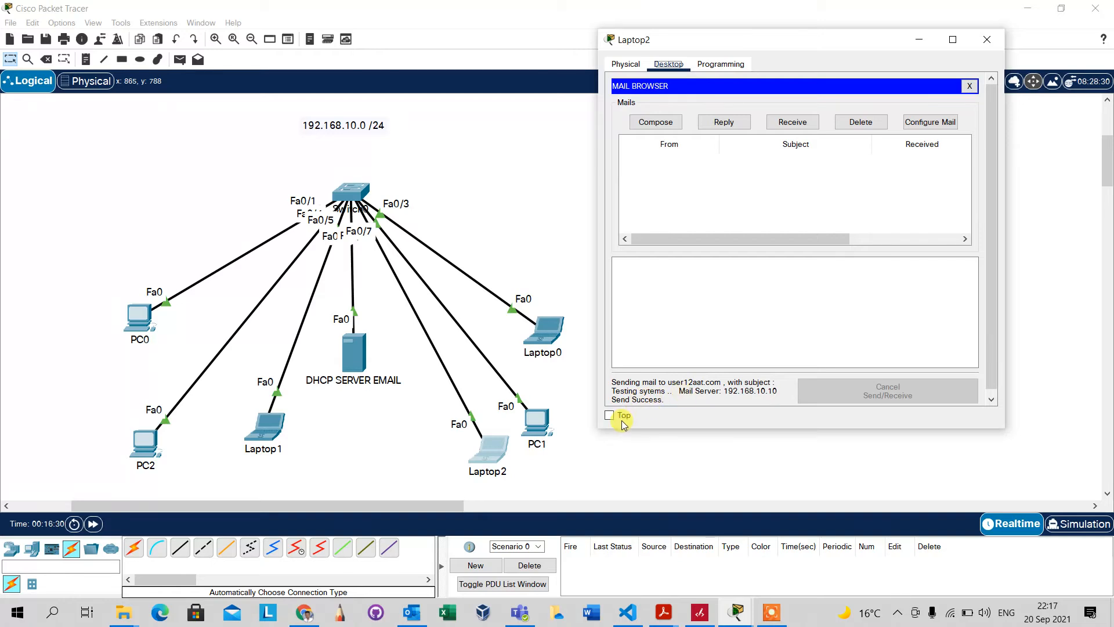
{"action": "left_click", "coordinate": [727, 290]}
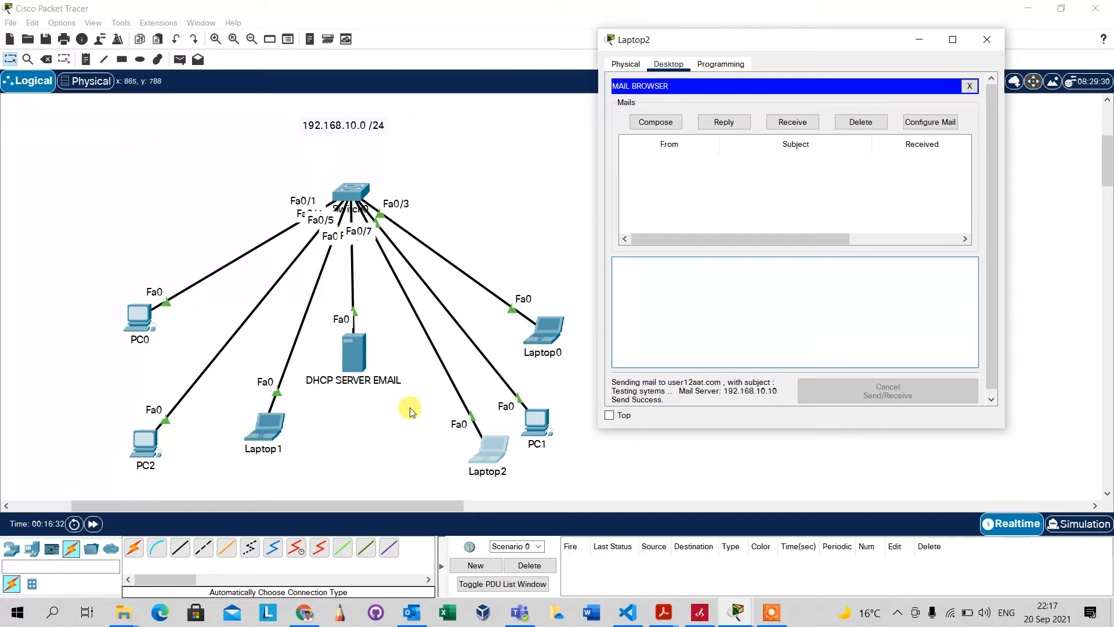
{"action": "left_click", "coordinate": [268, 422]}
{"action": "left_click_drag", "start_coordinate": [799, 48], "coordinate": [841, 24]}
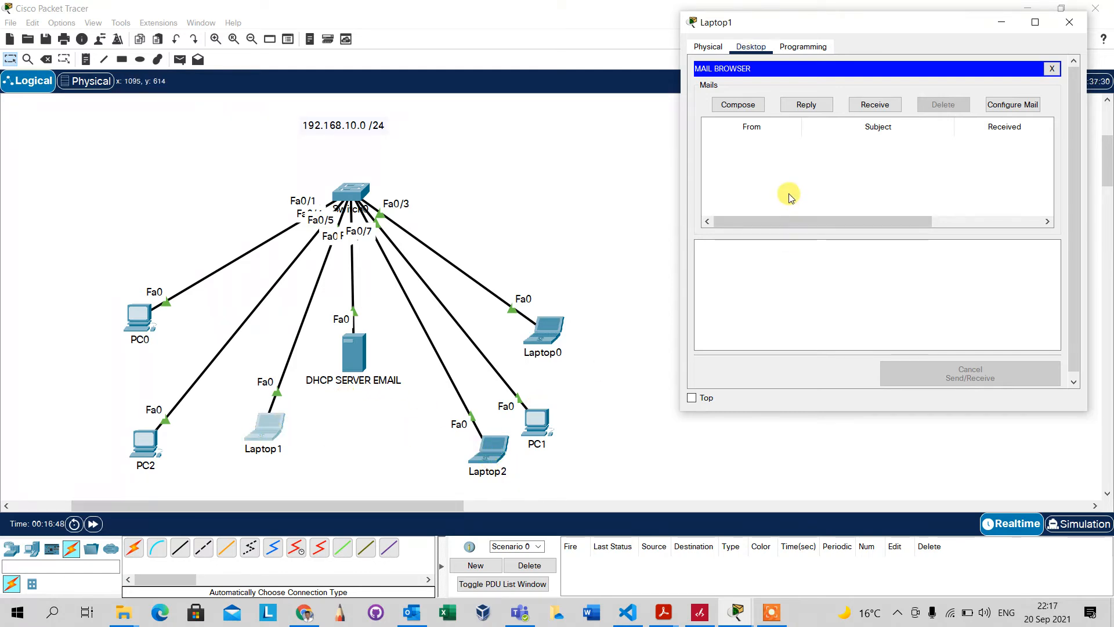
{"action": "left_click", "coordinate": [868, 107]}
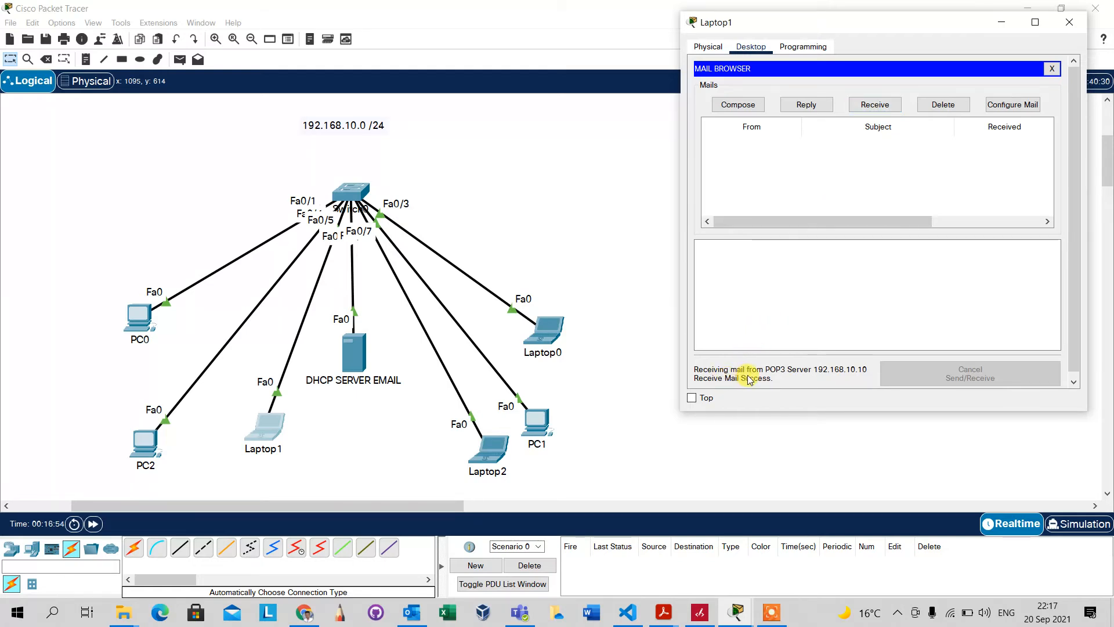
{"action": "left_click", "coordinate": [804, 107]}
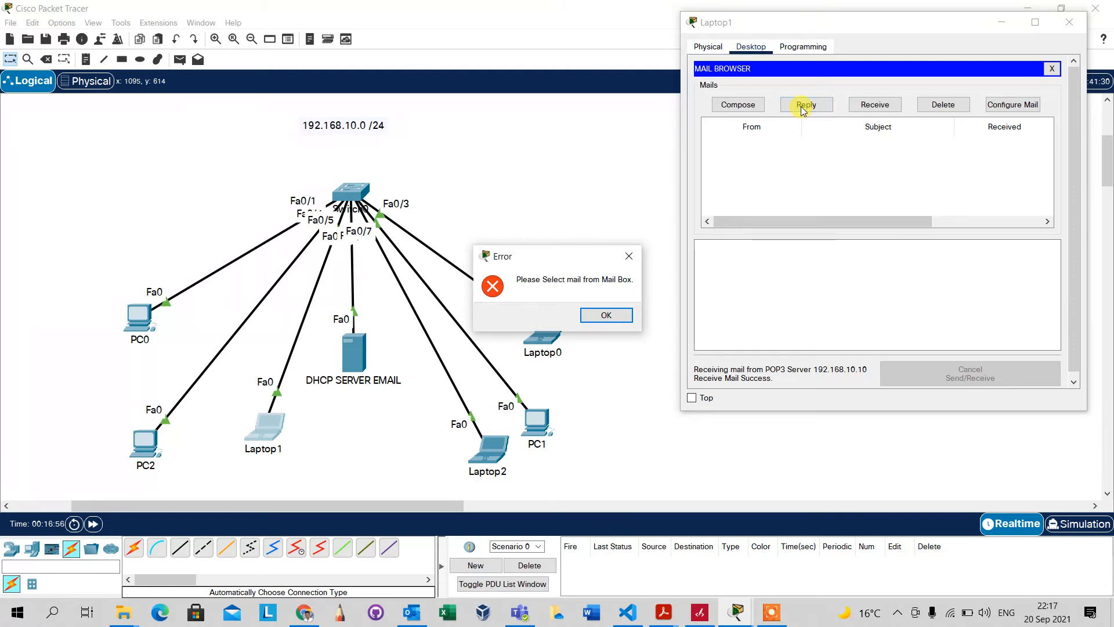
{"action": "left_click", "coordinate": [606, 315]}
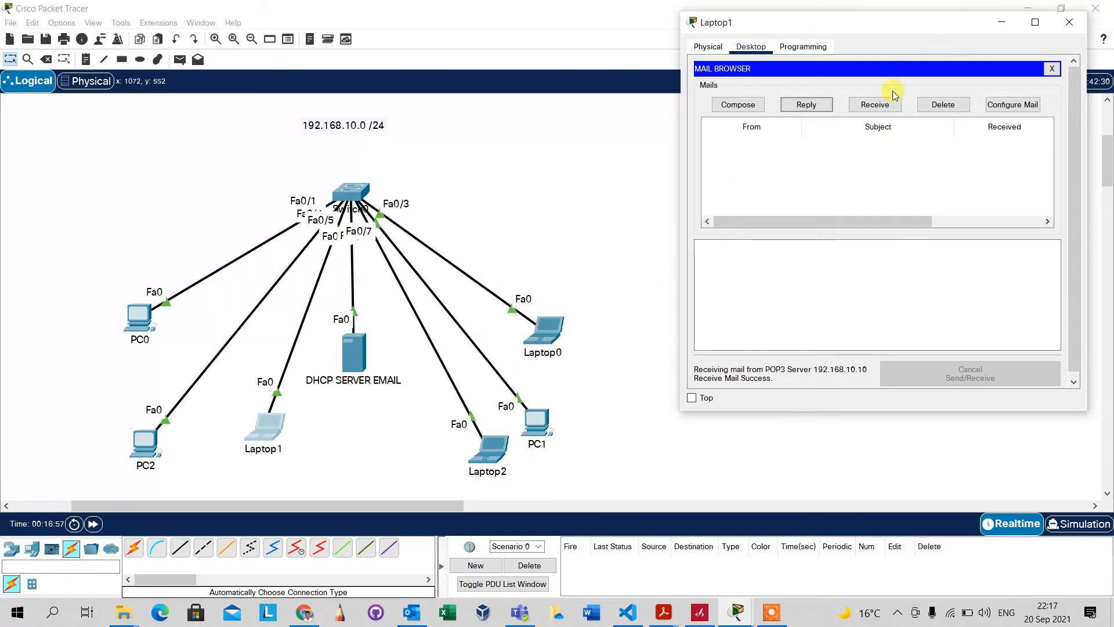
{"action": "left_click", "coordinate": [877, 107]}
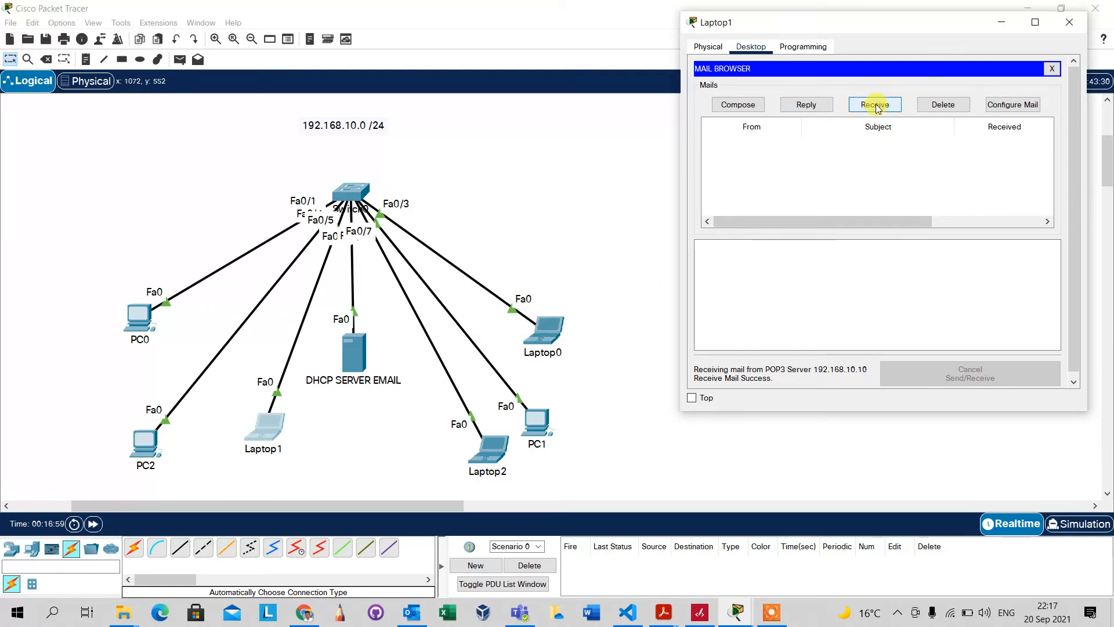
{"action": "left_click", "coordinate": [483, 455]}
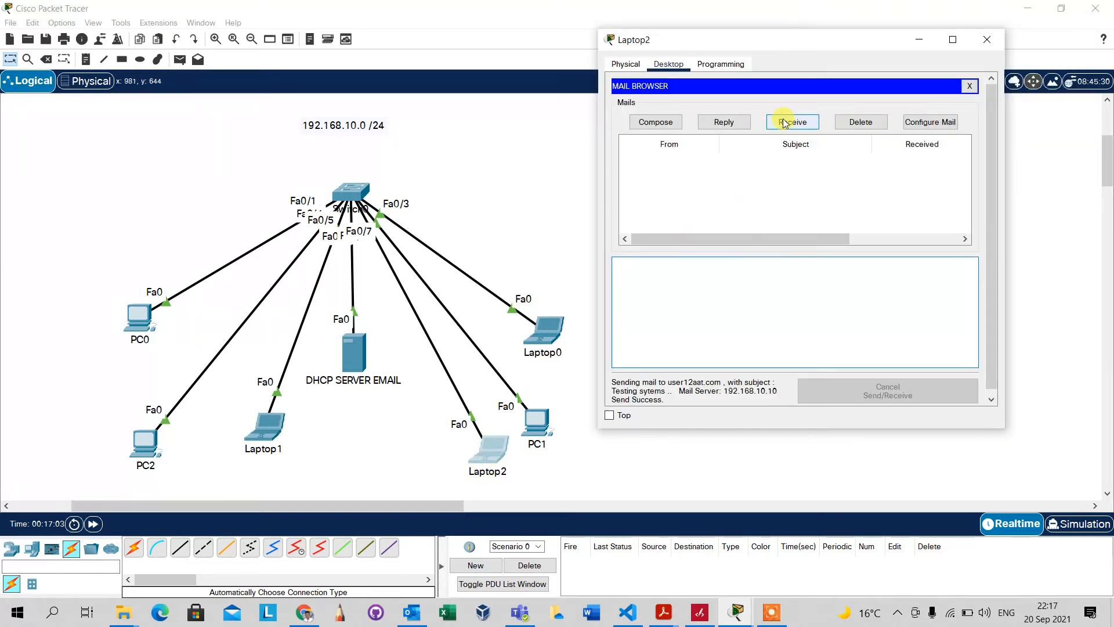
Resend the test mail from Laptop2 and review its email address setting
{"action": "left_click", "coordinate": [665, 122]}
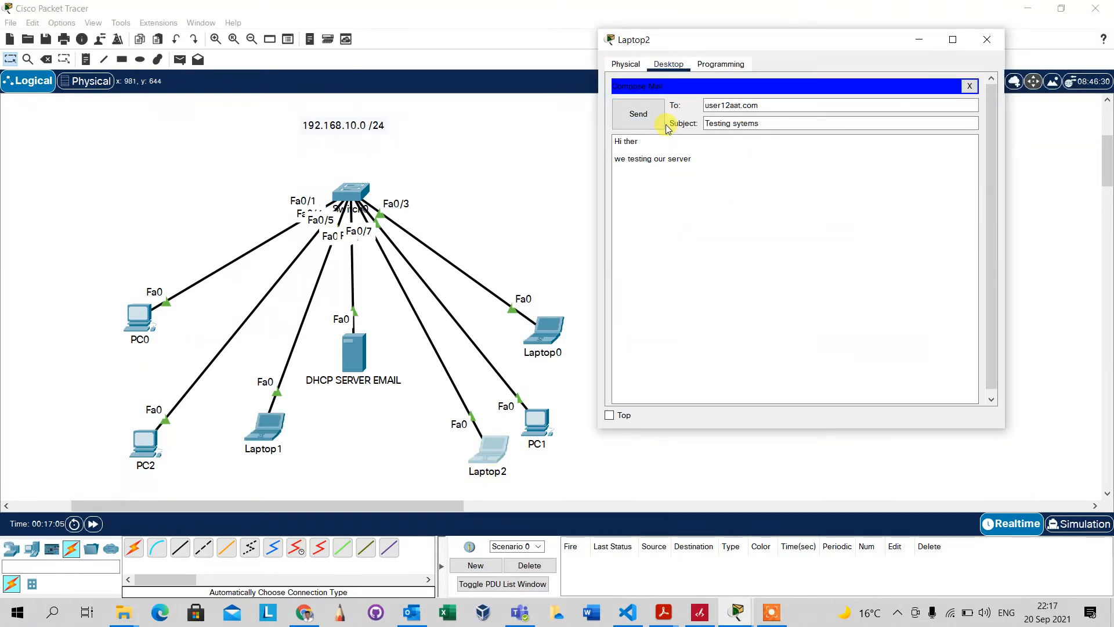
{"action": "left_click", "coordinate": [638, 117]}
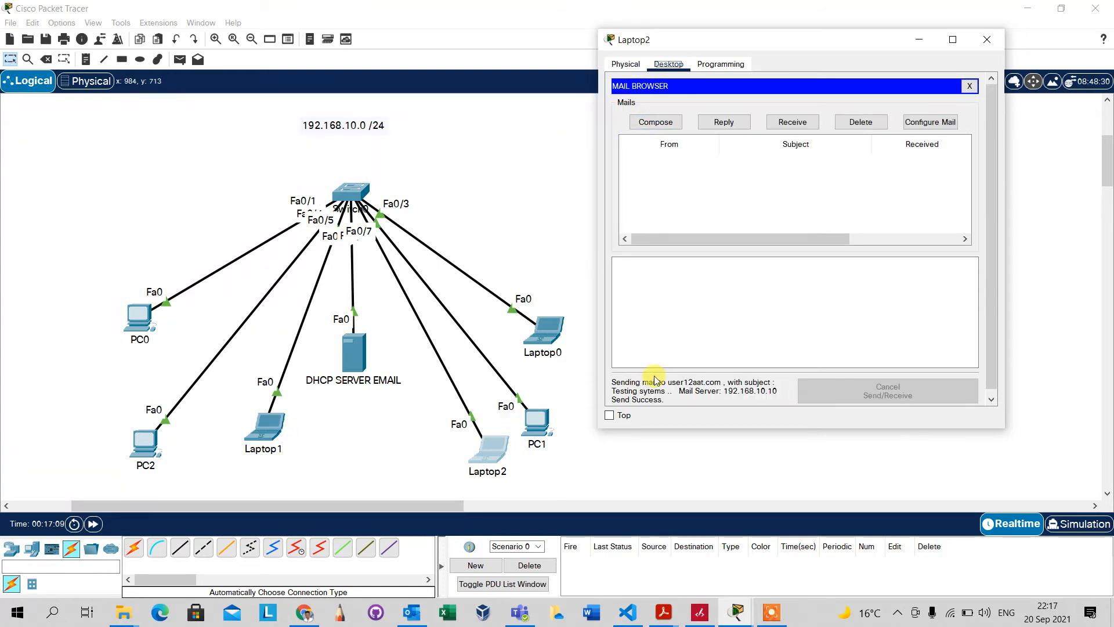
{"action": "left_click", "coordinate": [928, 121]}
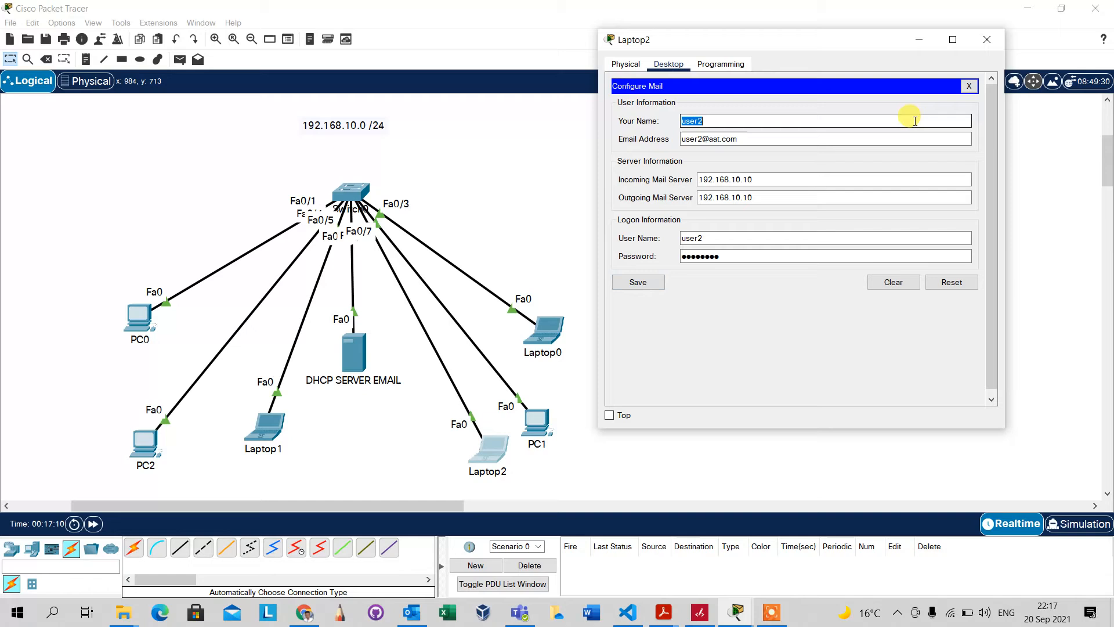
{"action": "left_click", "coordinate": [776, 139]}
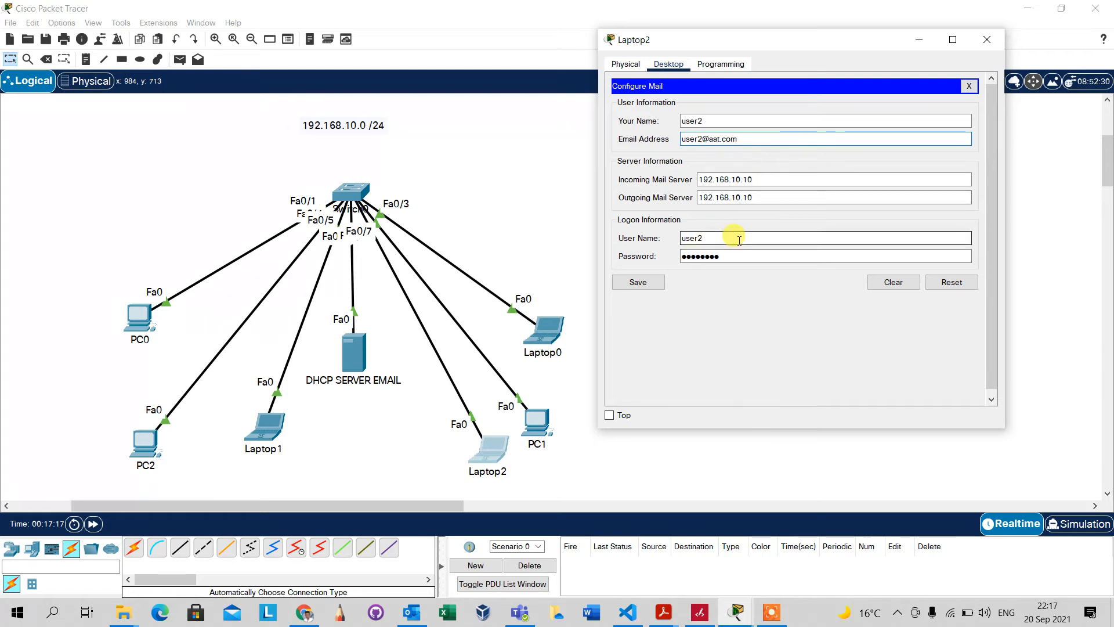
Reopen Laptop1's mail account settings and save them again
{"action": "left_click", "coordinate": [264, 430]}
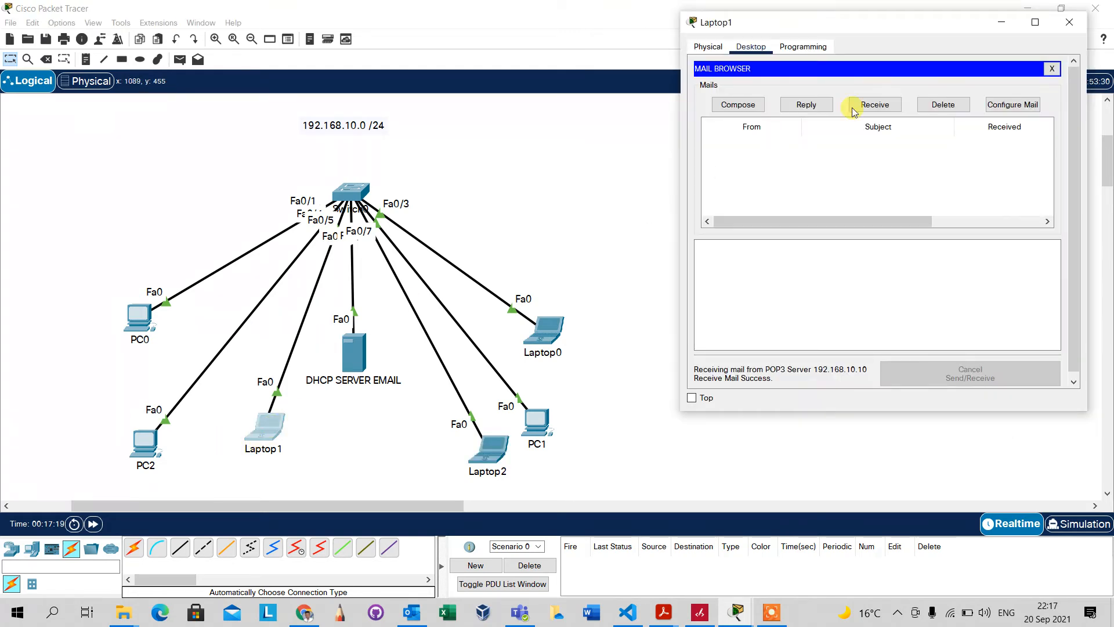
{"action": "left_click", "coordinate": [1016, 105]}
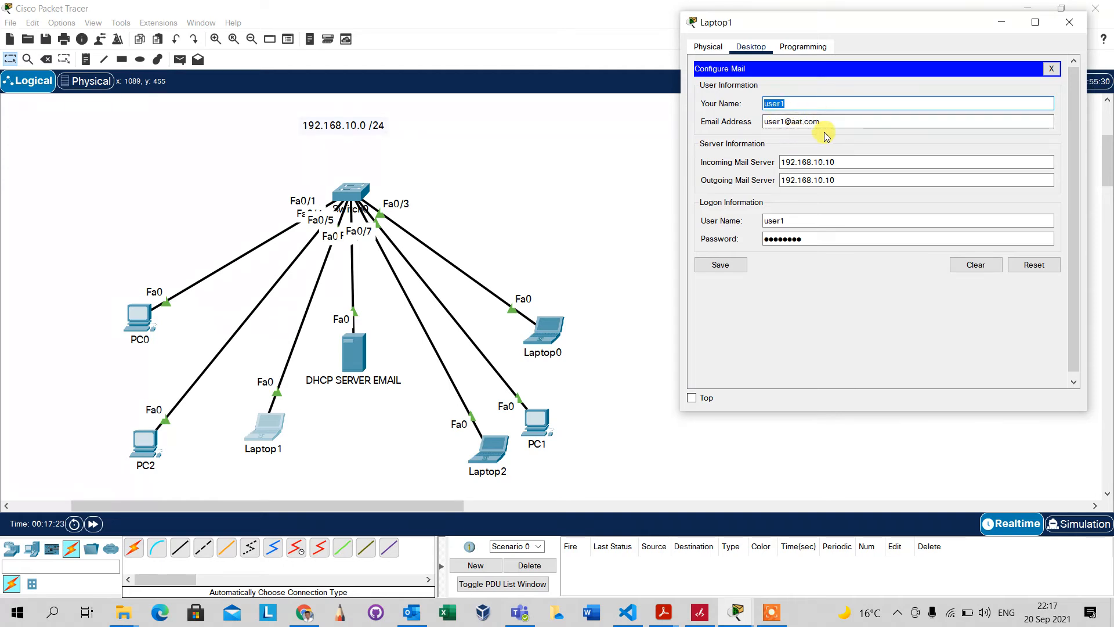
{"action": "left_click", "coordinate": [717, 264]}
Check Laptop1 for new mail and dismiss the no-mail-selected error from Reply
{"action": "left_click", "coordinate": [881, 109]}
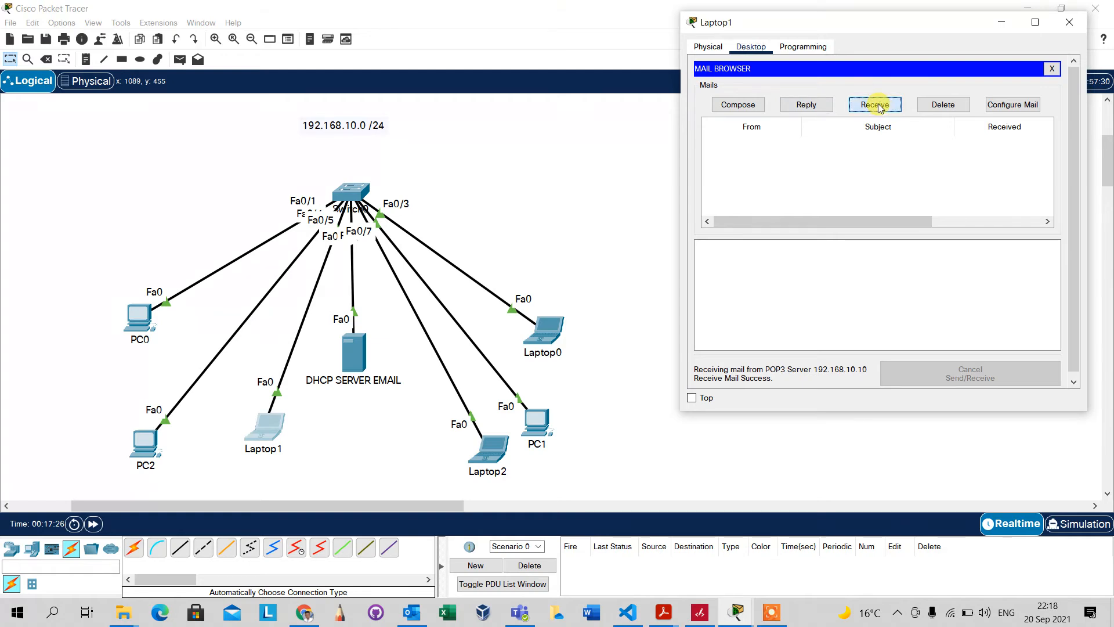
{"action": "left_click", "coordinate": [880, 108]}
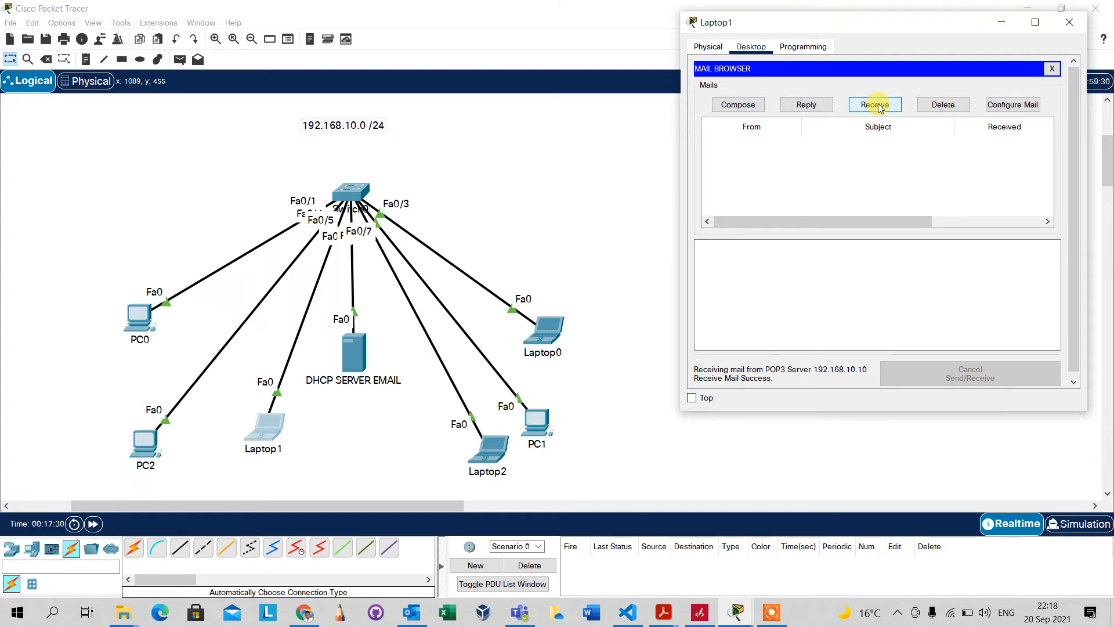
{"action": "left_click", "coordinate": [827, 108]}
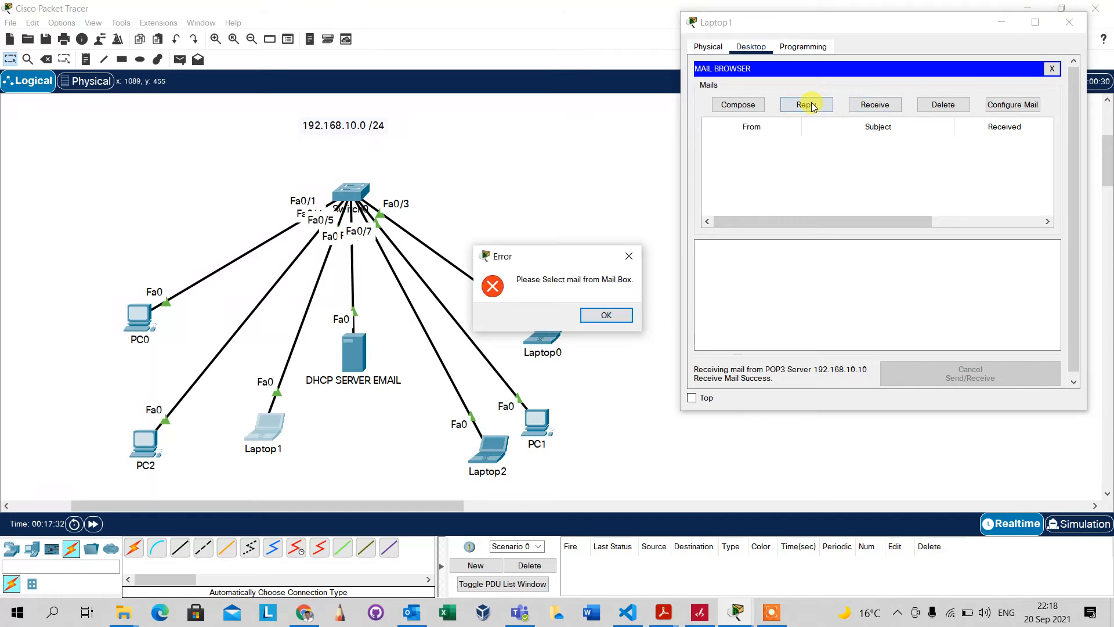
{"action": "left_click", "coordinate": [616, 315]}
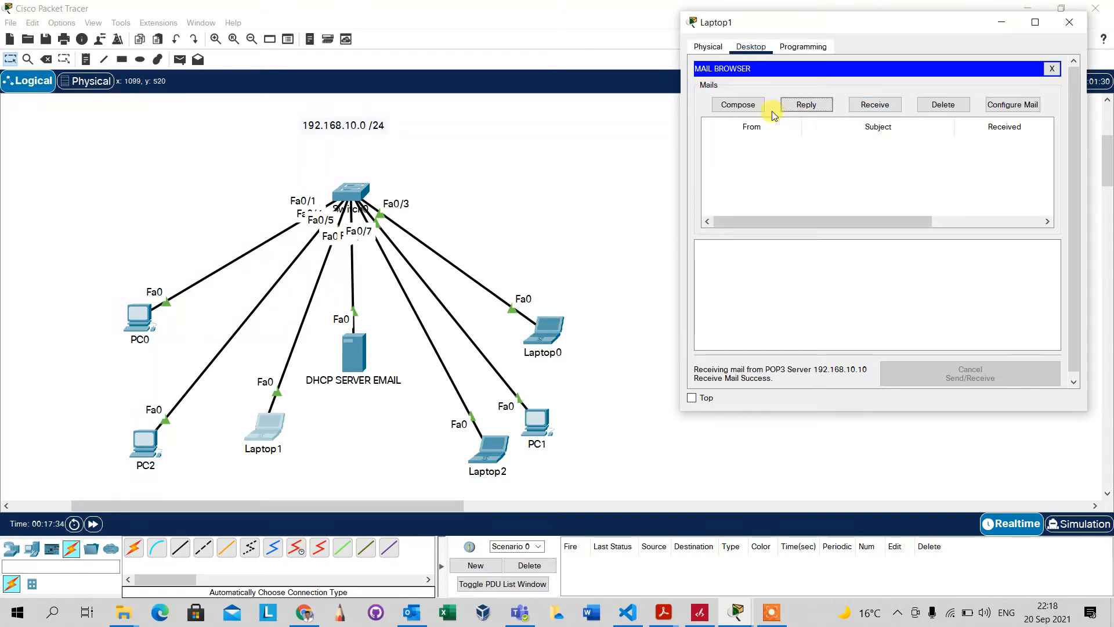
Send a mail from Laptop1 with subject testing and body 192.168.10.254 to the second user
{"action": "left_click", "coordinate": [745, 105]}
{"action": "left_click", "coordinate": [813, 103]}
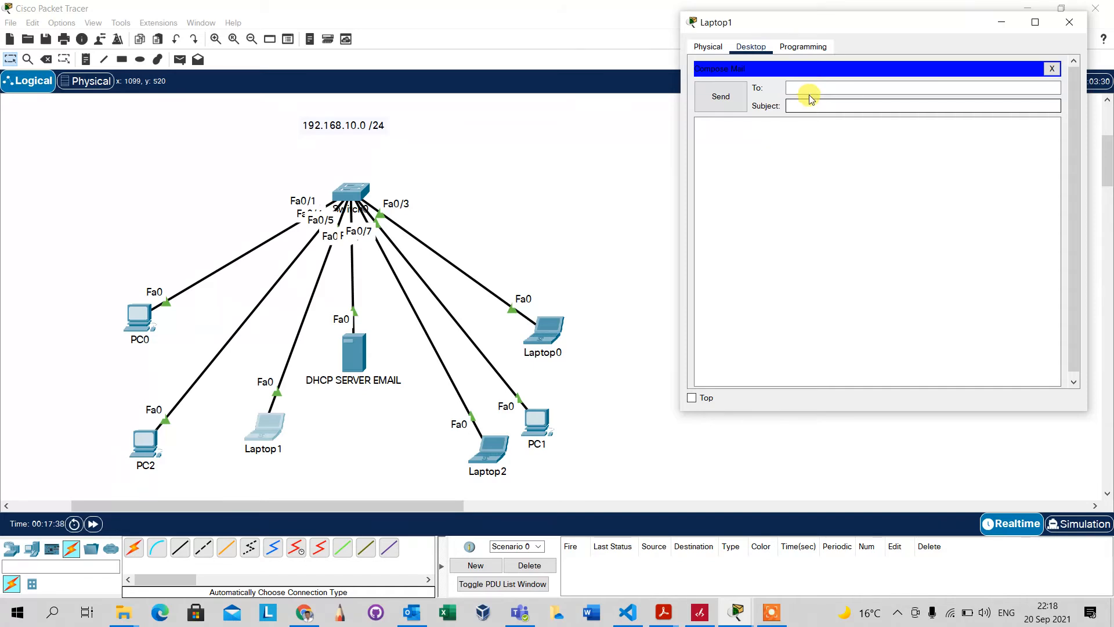
{"action": "left_click", "coordinate": [806, 86]}
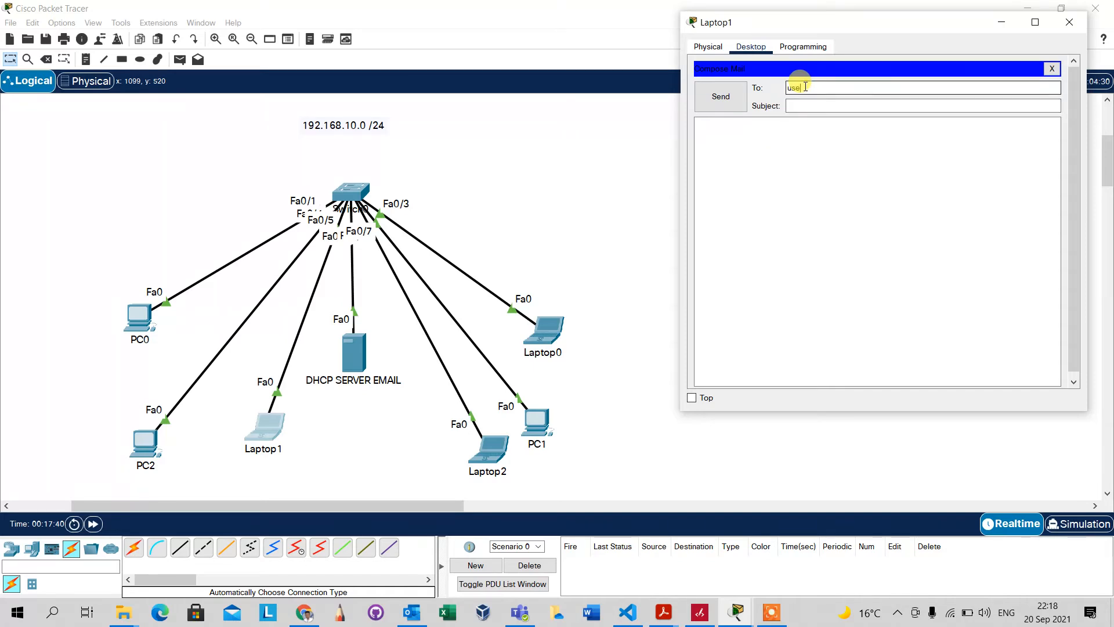
{"action": "type", "text": "user1"}
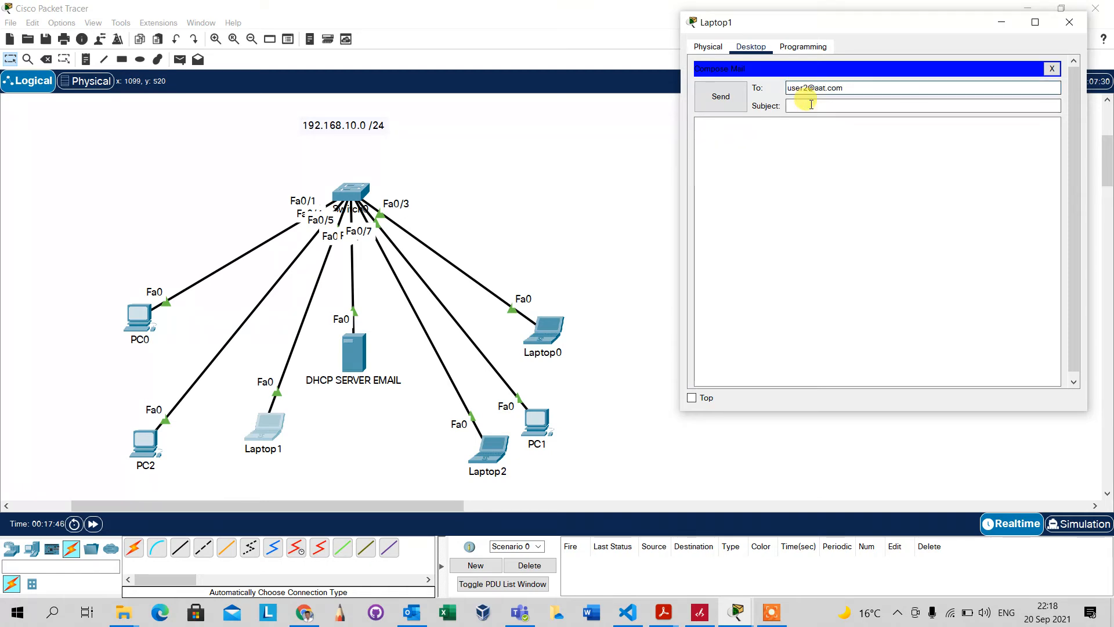
{"action": "left_click", "coordinate": [811, 106]}
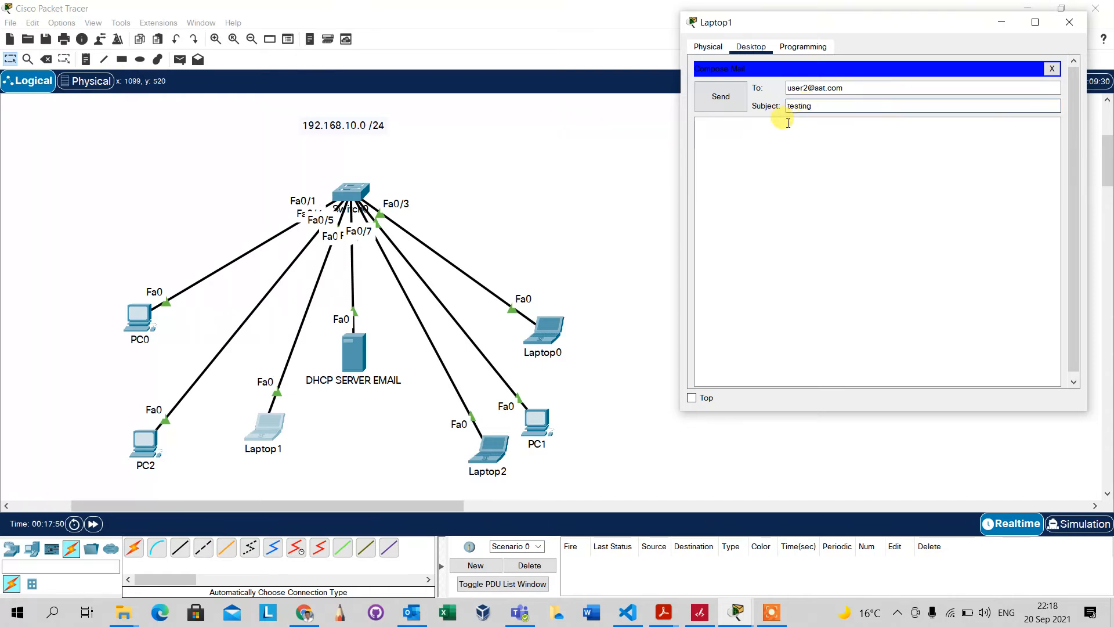
{"action": "left_click", "coordinate": [767, 132]}
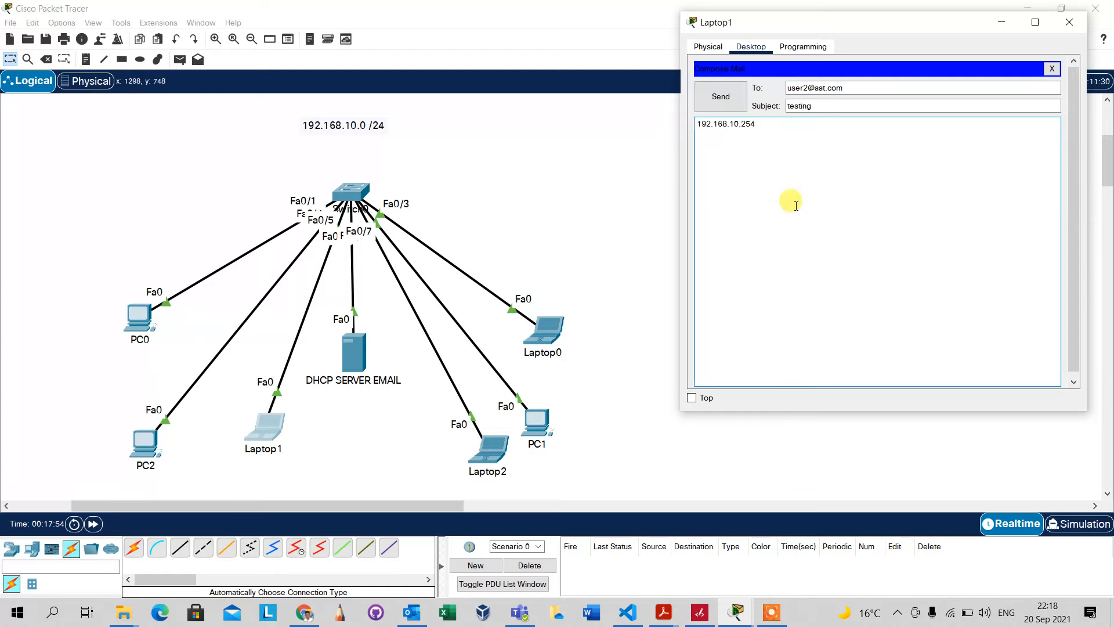
{"action": "left_click", "coordinate": [713, 93]}
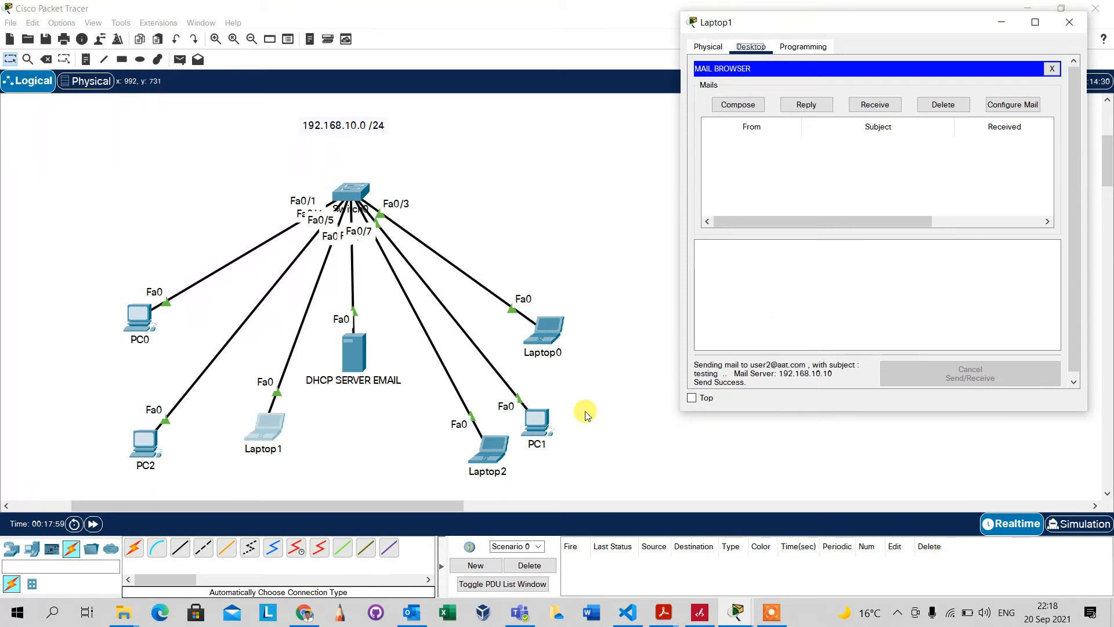
{"action": "left_click", "coordinate": [491, 445]}
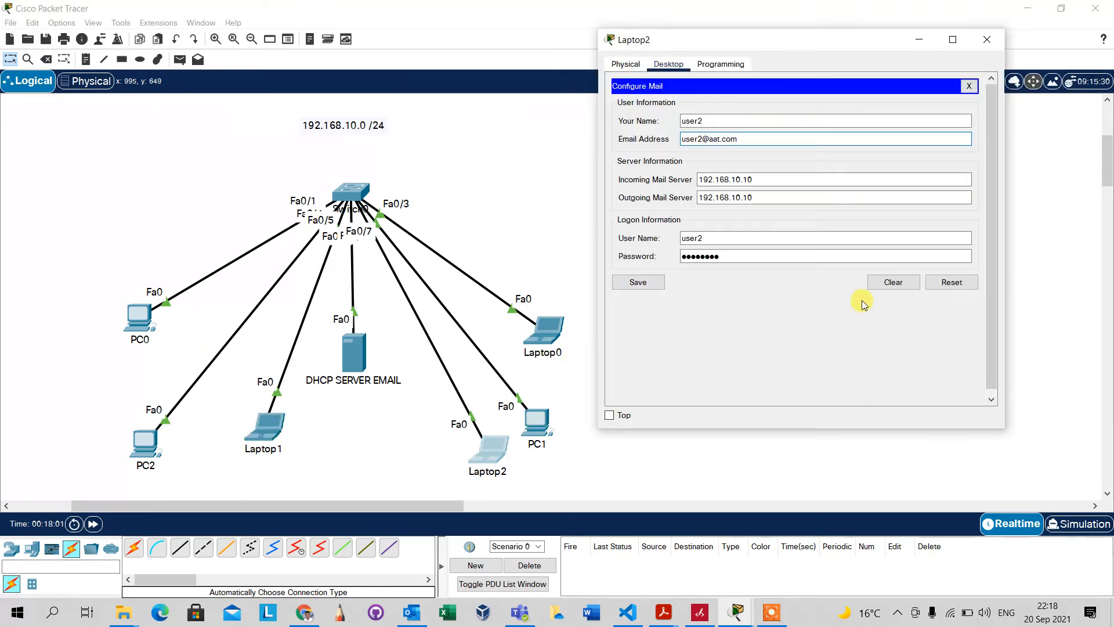
Save Laptop2's mail settings, fetch its inbox, and read the testing mail and failure notice
{"action": "left_click", "coordinate": [647, 283]}
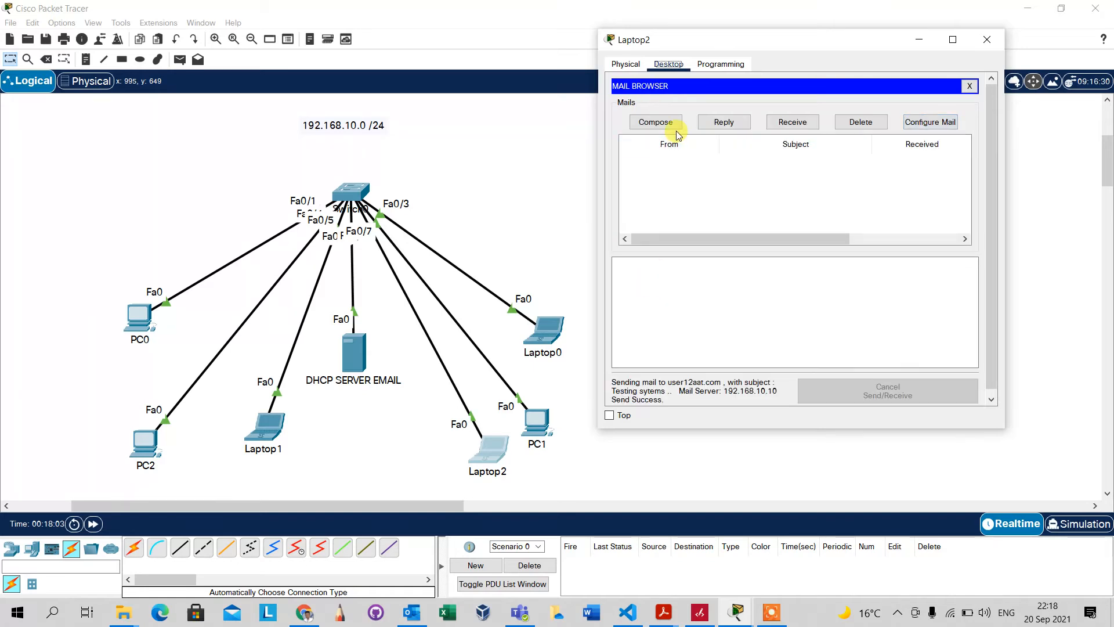
{"action": "left_click", "coordinate": [792, 123]}
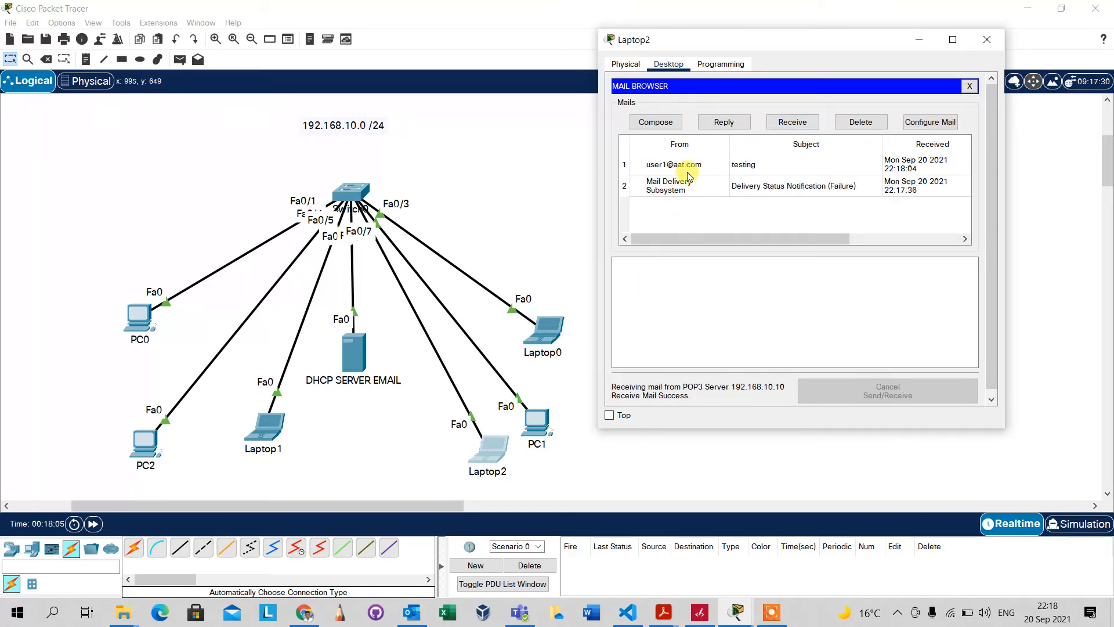
{"action": "left_click", "coordinate": [713, 167]}
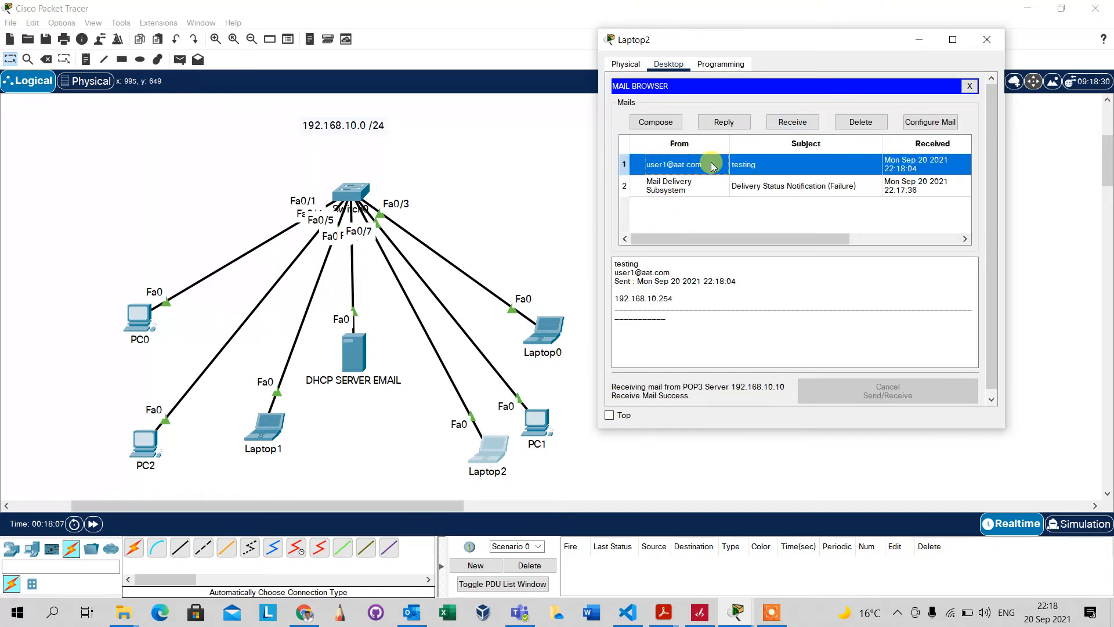
{"action": "left_click", "coordinate": [692, 185]}
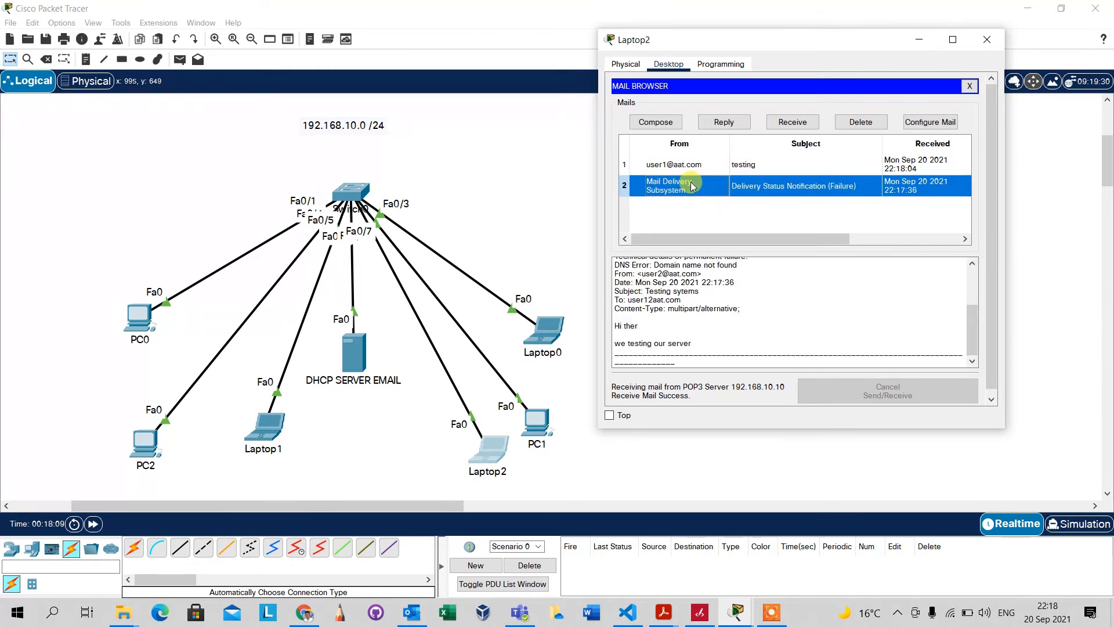
{"action": "left_click", "coordinate": [696, 166]}
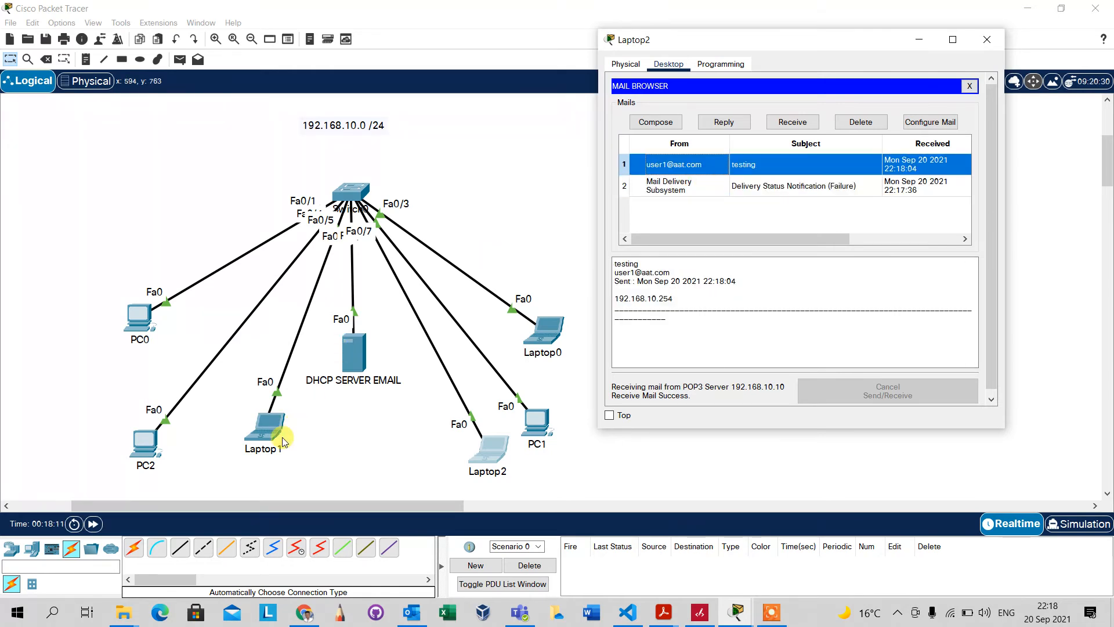
Check Laptop1's inbox, then resend the 'Testing sytems' mail from Laptop2
{"action": "left_click", "coordinate": [264, 428]}
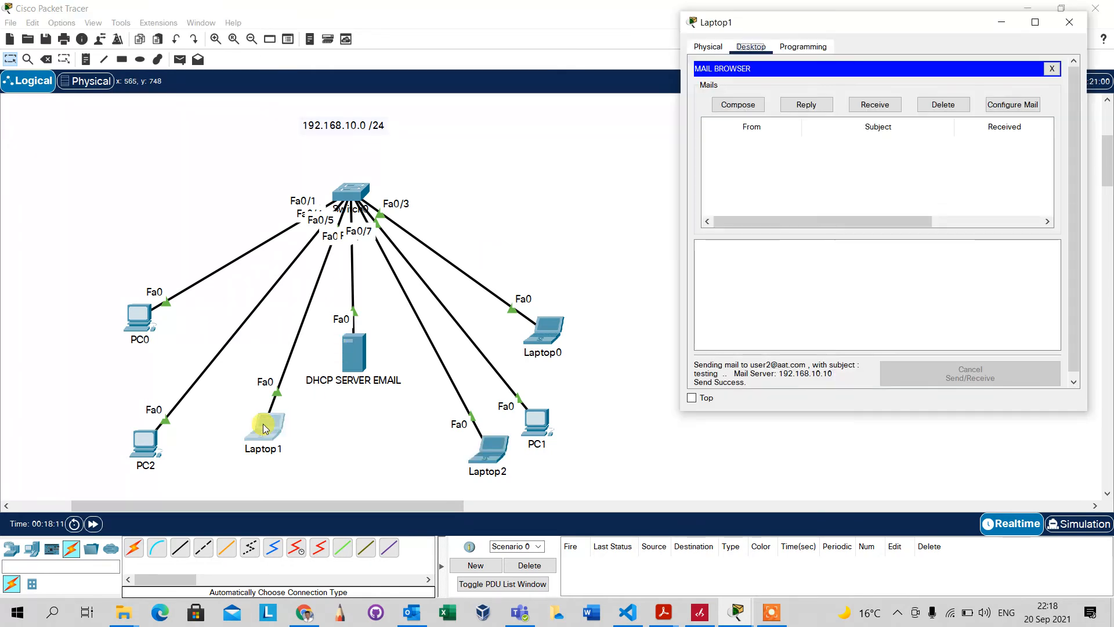
{"action": "left_click", "coordinate": [868, 106]}
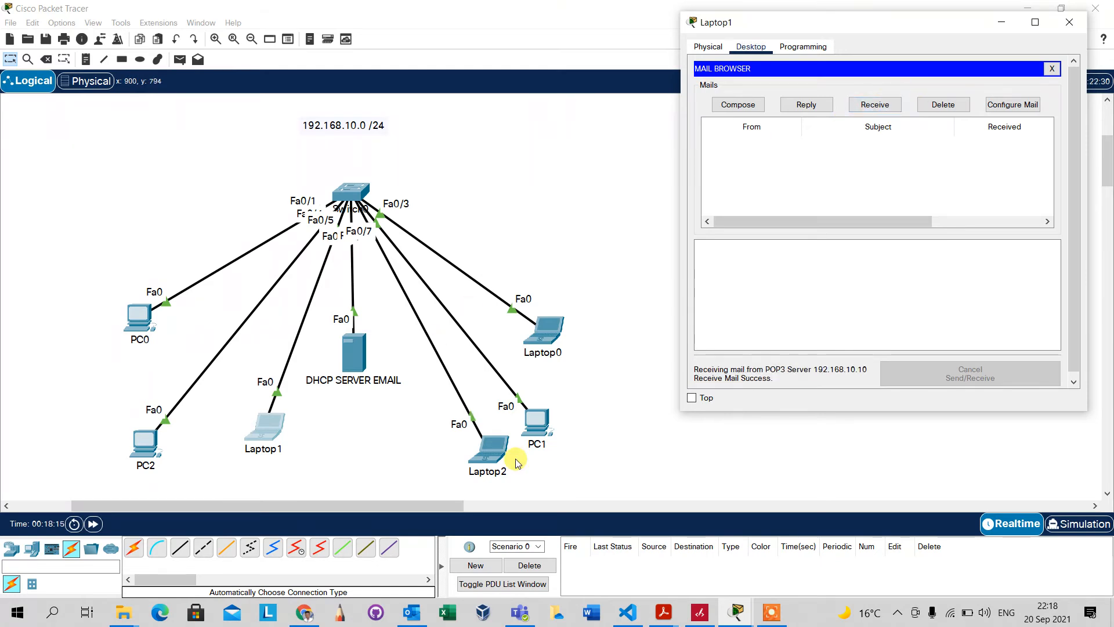
{"action": "left_click", "coordinate": [489, 448]}
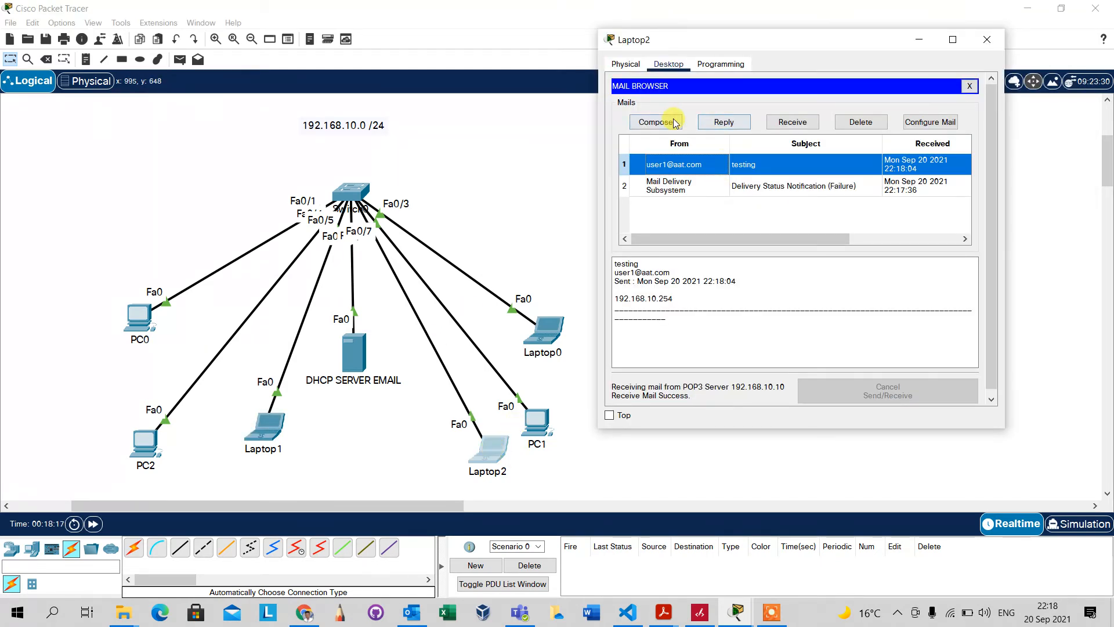
{"action": "left_click", "coordinate": [653, 121]}
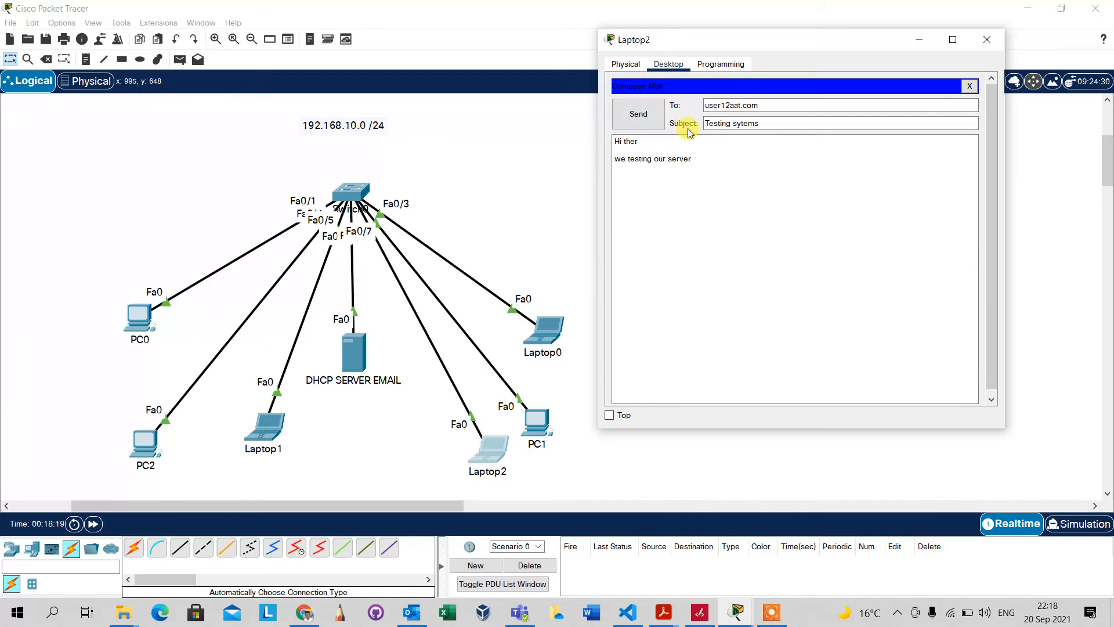
{"action": "left_click", "coordinate": [636, 113]}
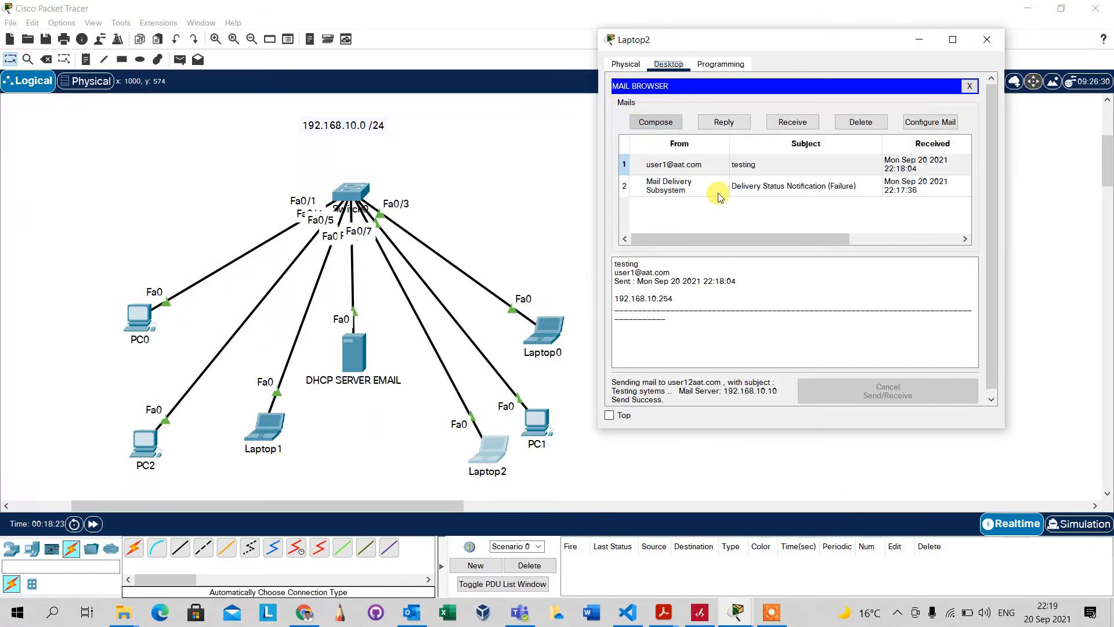
Recheck Laptop1's still-empty inbox and reopen its prefilled 'testing' message form
{"action": "left_click", "coordinate": [275, 421]}
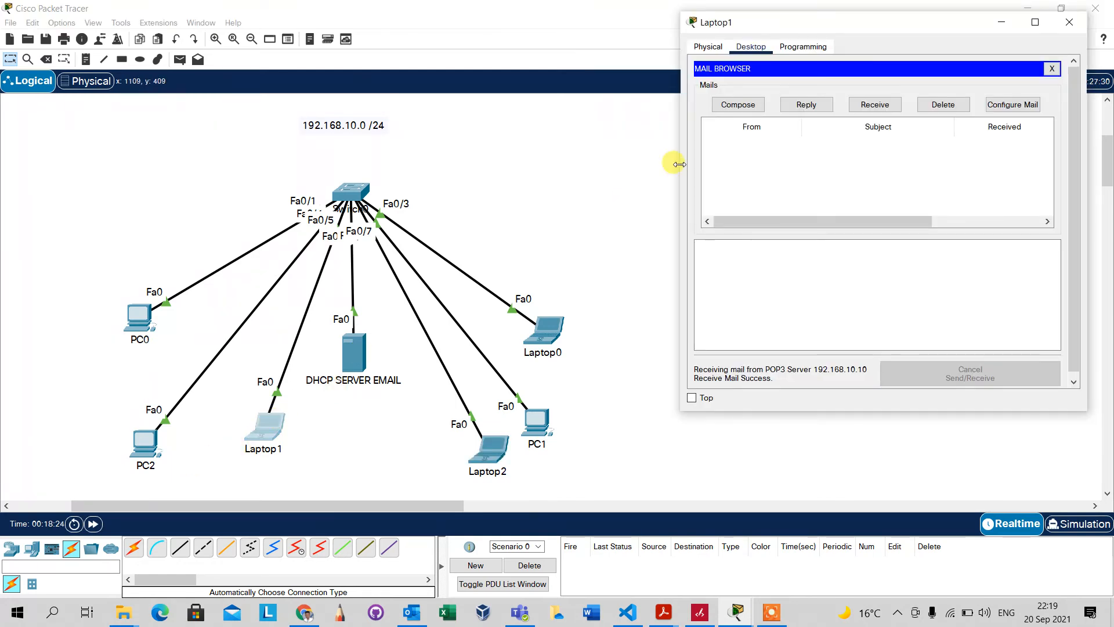
{"action": "left_click", "coordinate": [874, 106]}
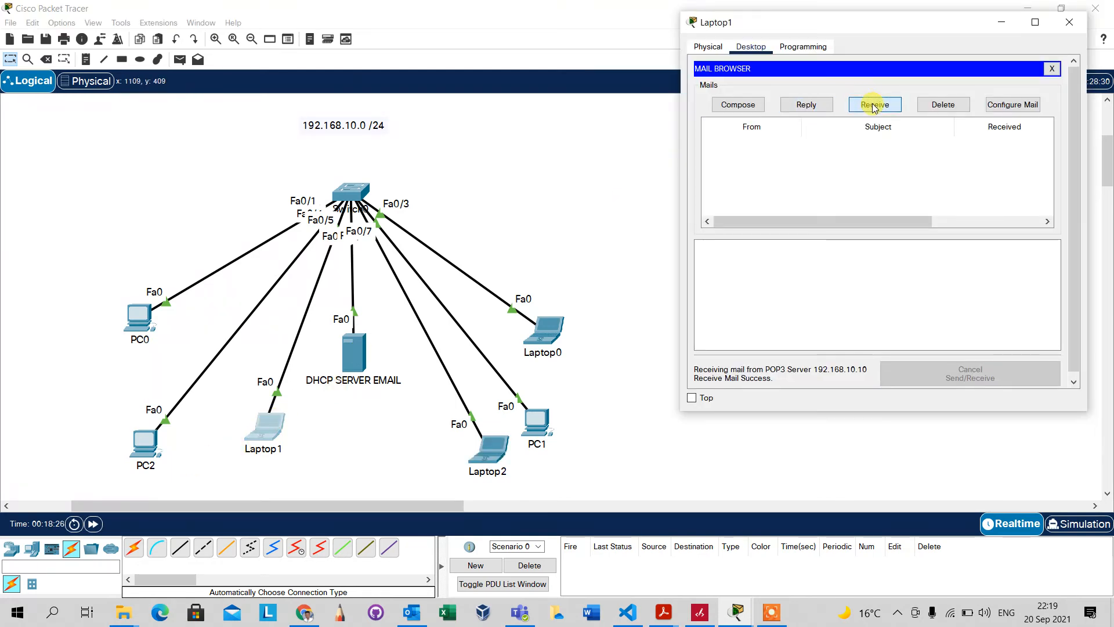
{"action": "left_click", "coordinate": [875, 109]}
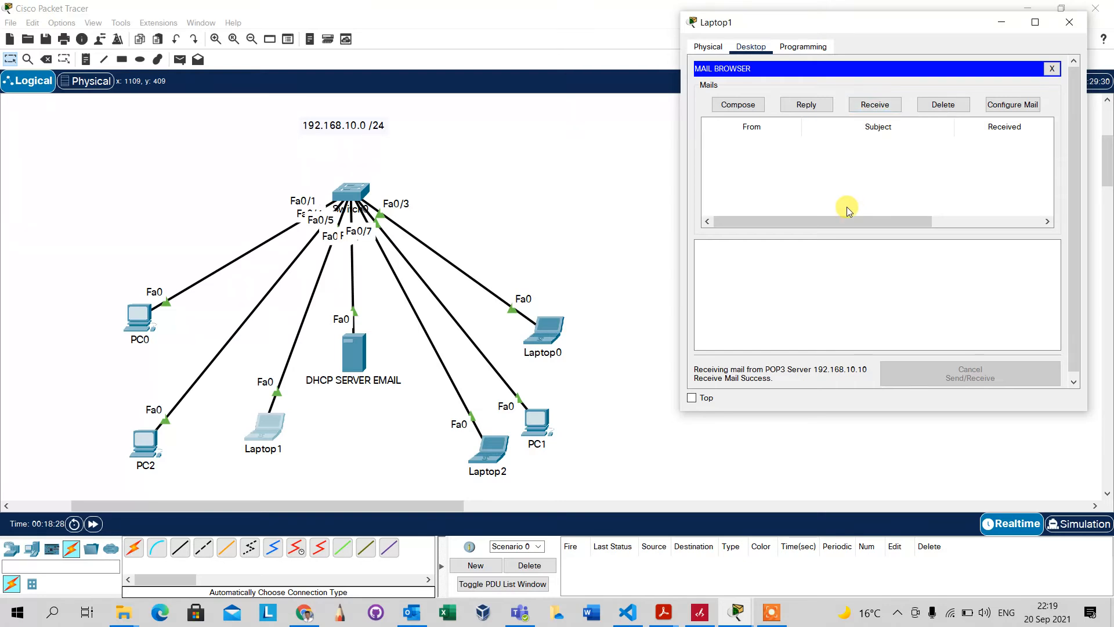
{"action": "left_click_drag", "start_coordinate": [845, 220], "coordinate": [792, 227]}
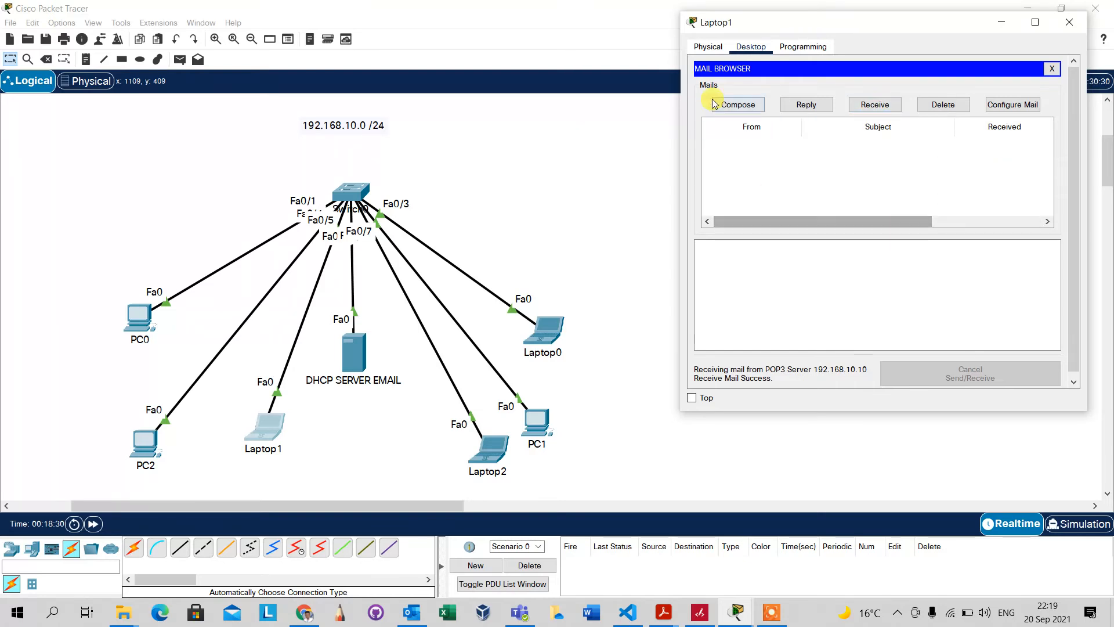
{"action": "left_click", "coordinate": [735, 106]}
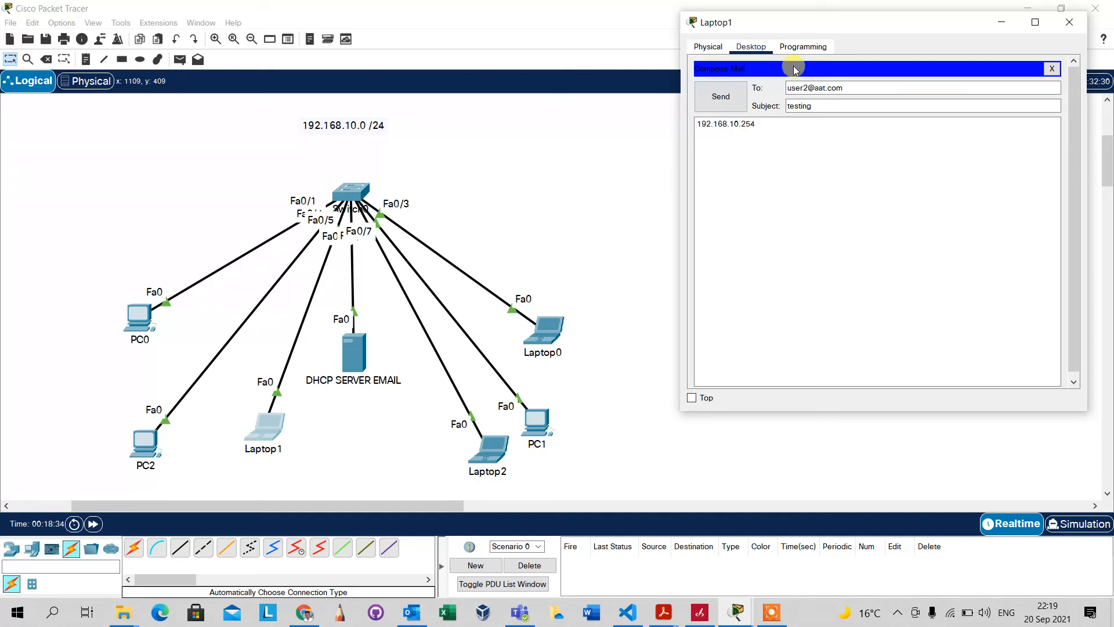
{"action": "left_click", "coordinate": [708, 47]}
{"action": "left_click", "coordinate": [750, 46]}
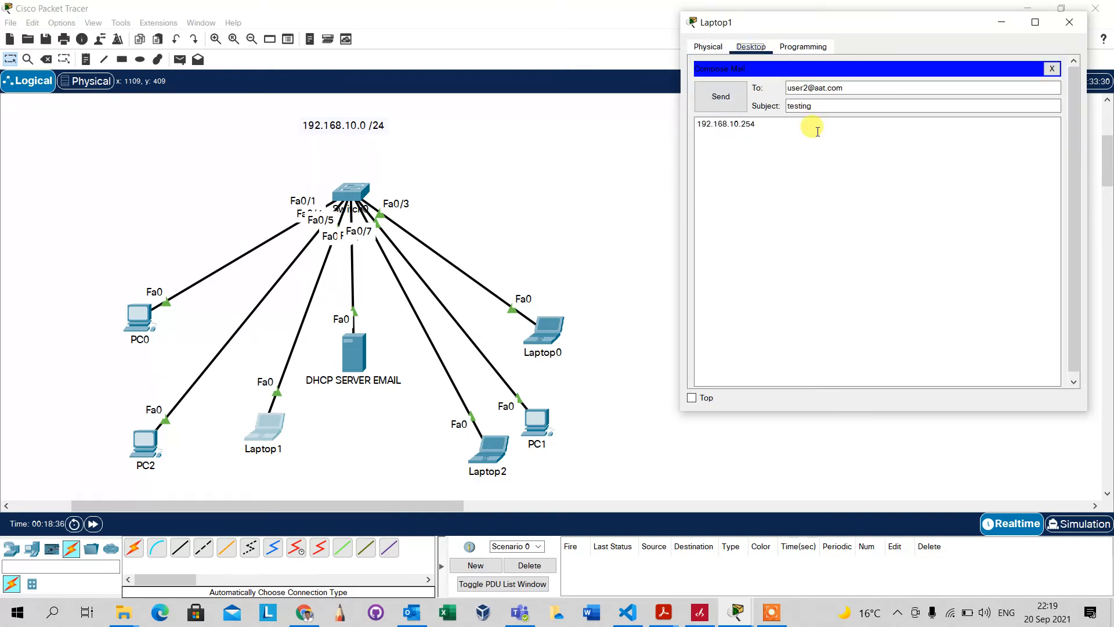
{"action": "left_click", "coordinate": [496, 454]}
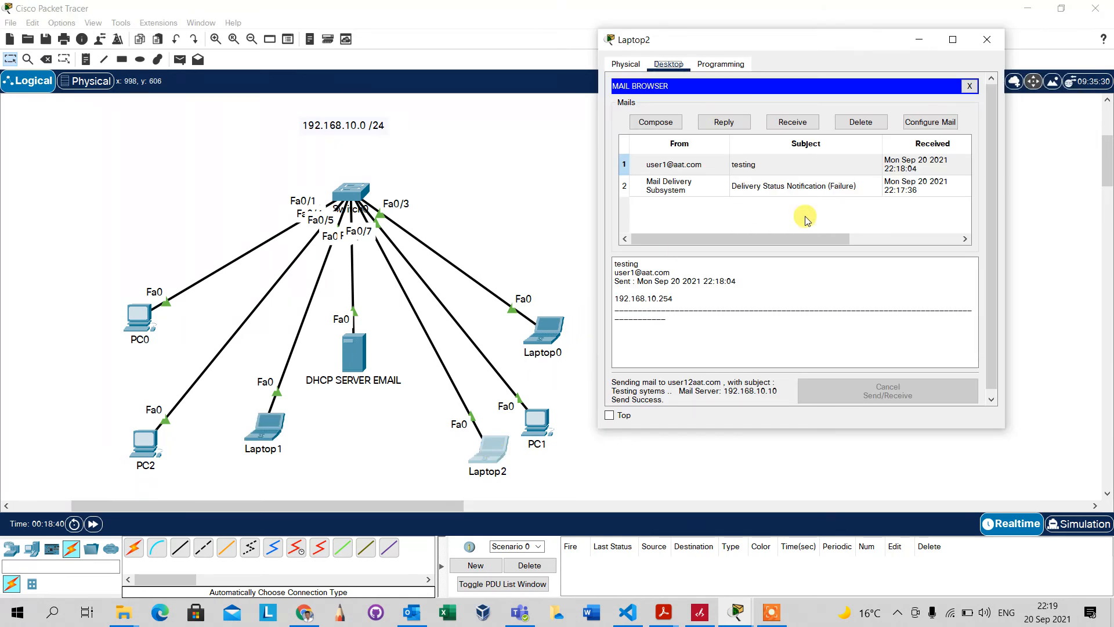
Review the first and second mail user accounts in the server's EMAIL service
{"action": "left_click", "coordinate": [361, 360]}
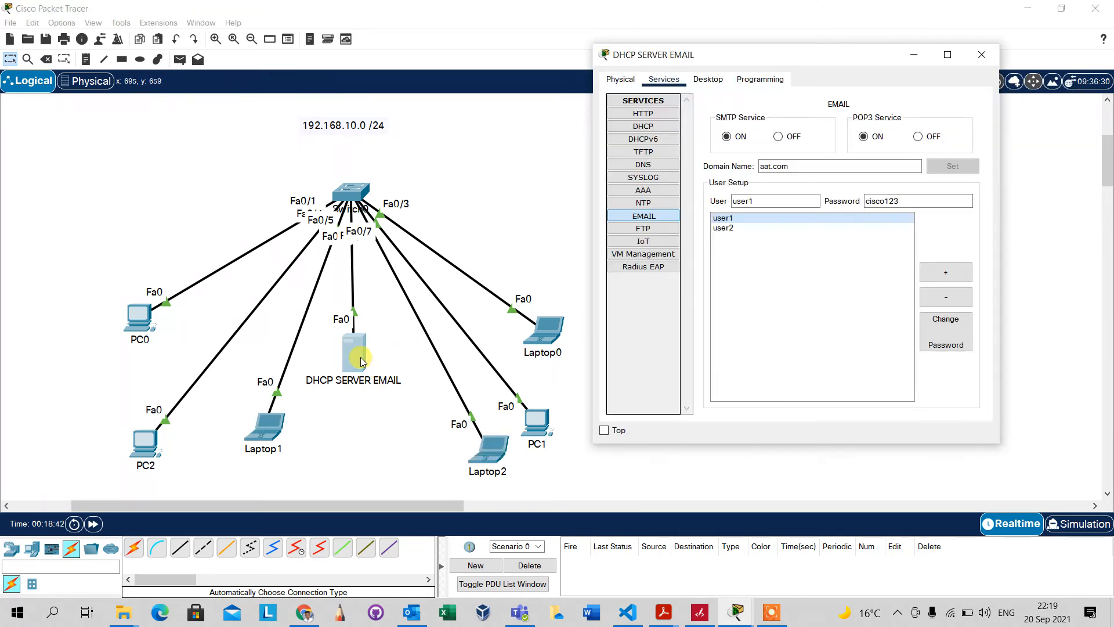
{"action": "left_click", "coordinate": [754, 230]}
{"action": "left_click", "coordinate": [744, 221]}
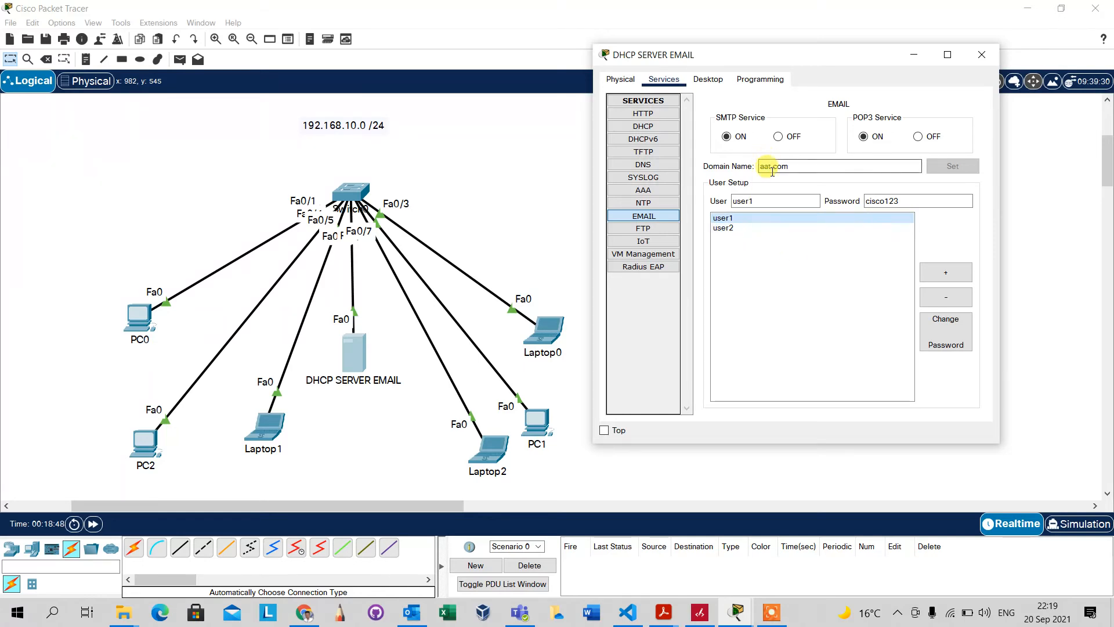
{"action": "left_click", "coordinate": [735, 231]}
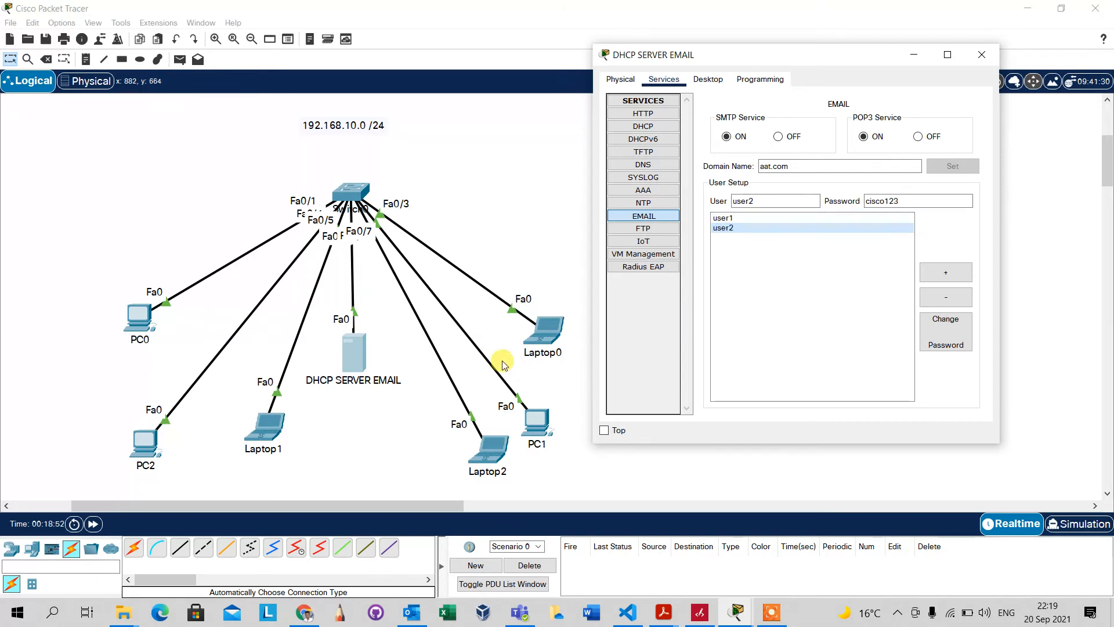
Fetch Laptop2's mail and read the new 'Domain name not found' delivery-failure notice
{"action": "left_click", "coordinate": [488, 457]}
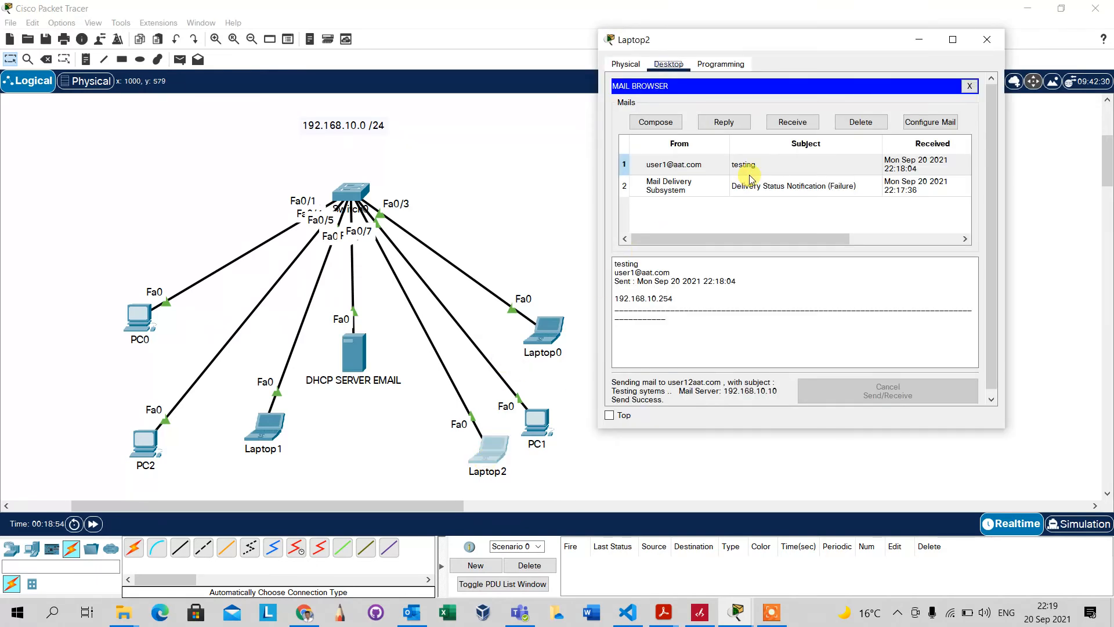
{"action": "left_click", "coordinate": [792, 125]}
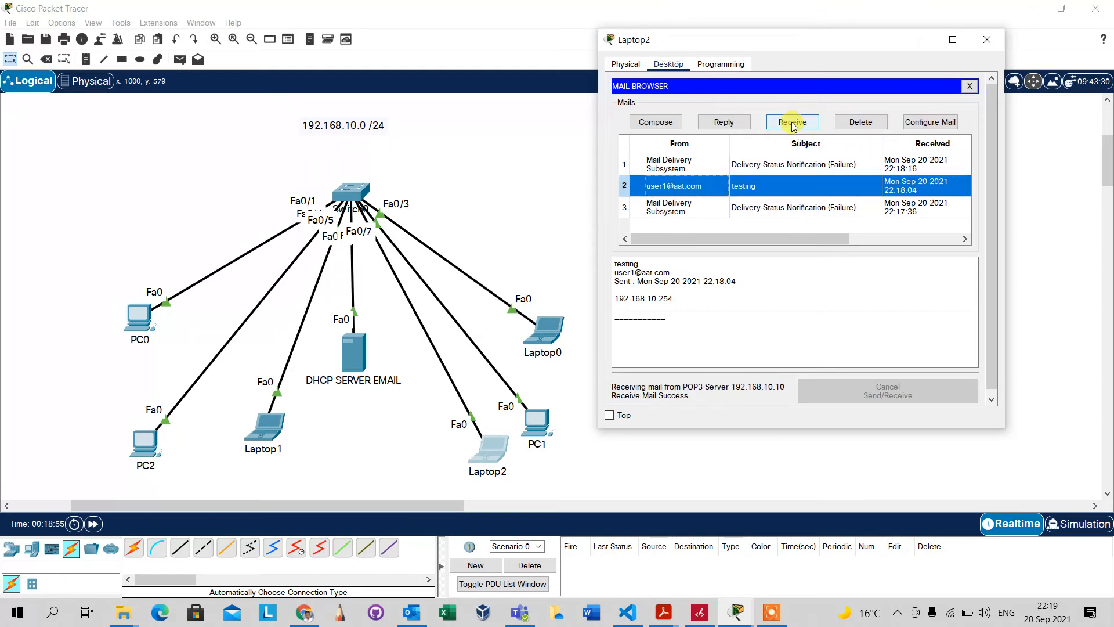
{"action": "left_click", "coordinate": [671, 176]}
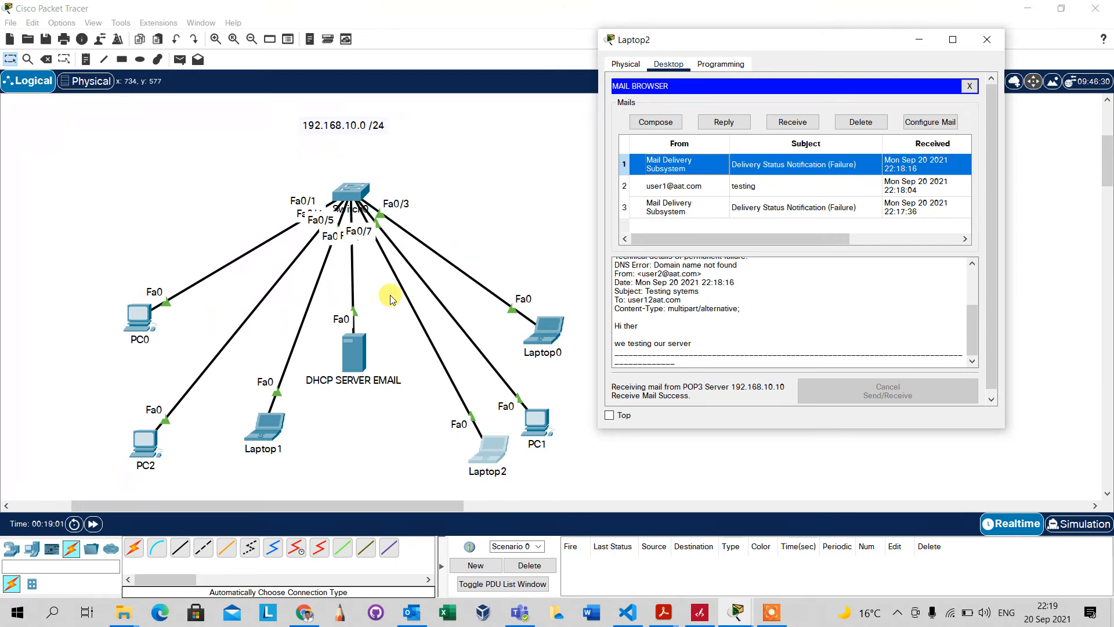
{"action": "left_click", "coordinate": [262, 436]}
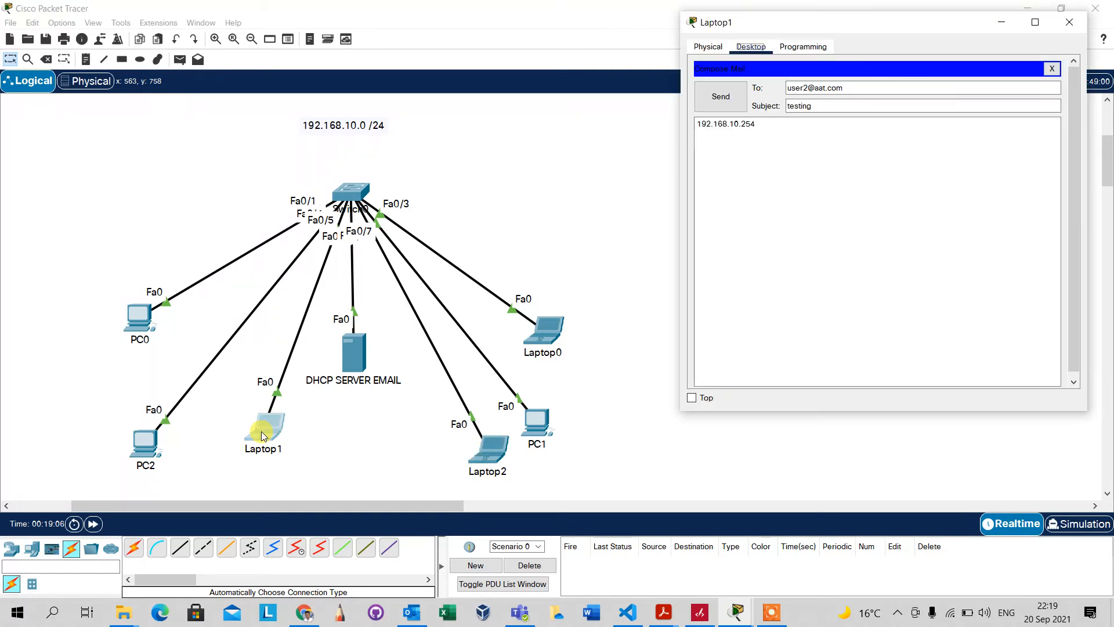
Verify Laptop1's name, incoming server and password, save the settings, and fetch mail
{"action": "left_click", "coordinate": [1051, 69]}
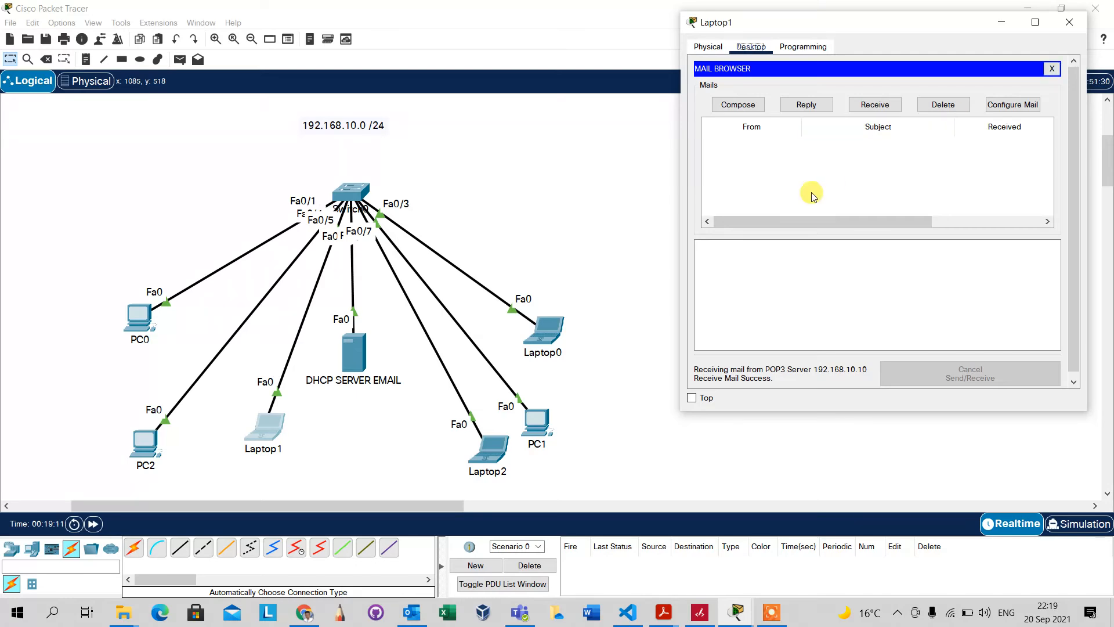
{"action": "left_click", "coordinate": [1015, 105]}
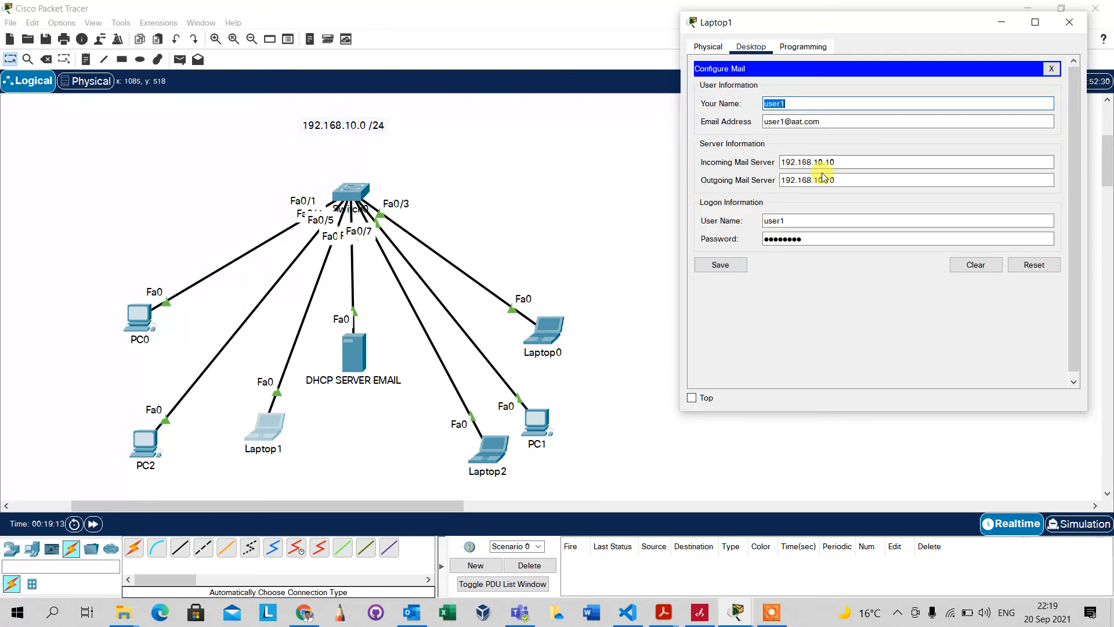
{"action": "left_click", "coordinate": [773, 106]}
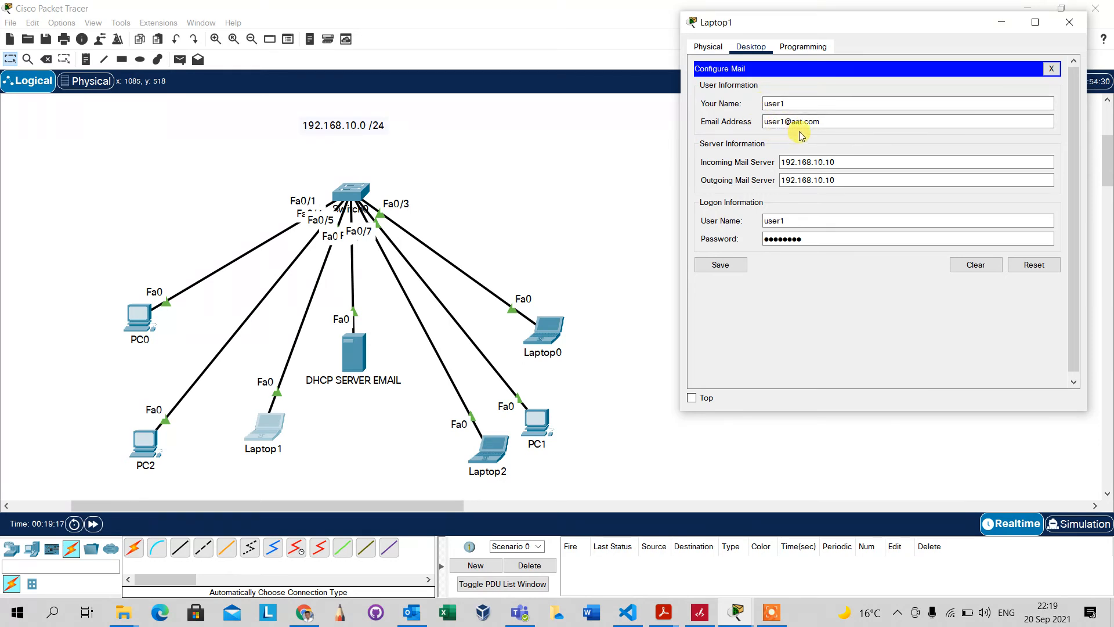
{"action": "left_click", "coordinate": [797, 164]}
{"action": "left_click", "coordinate": [769, 244]}
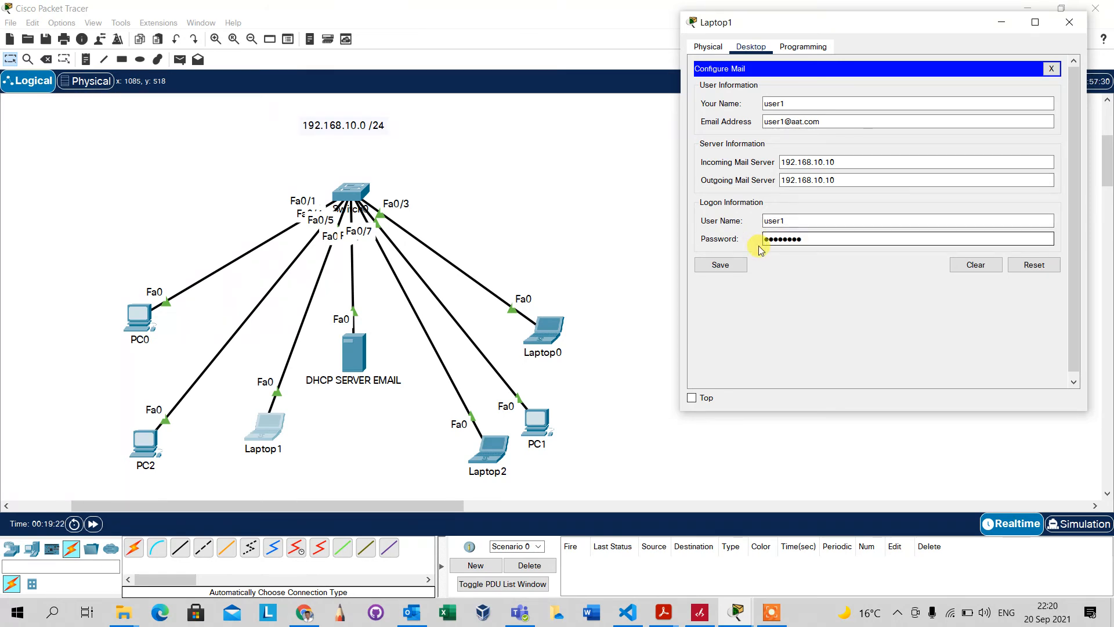
{"action": "left_click_drag", "start_coordinate": [810, 239], "coordinate": [758, 242]}
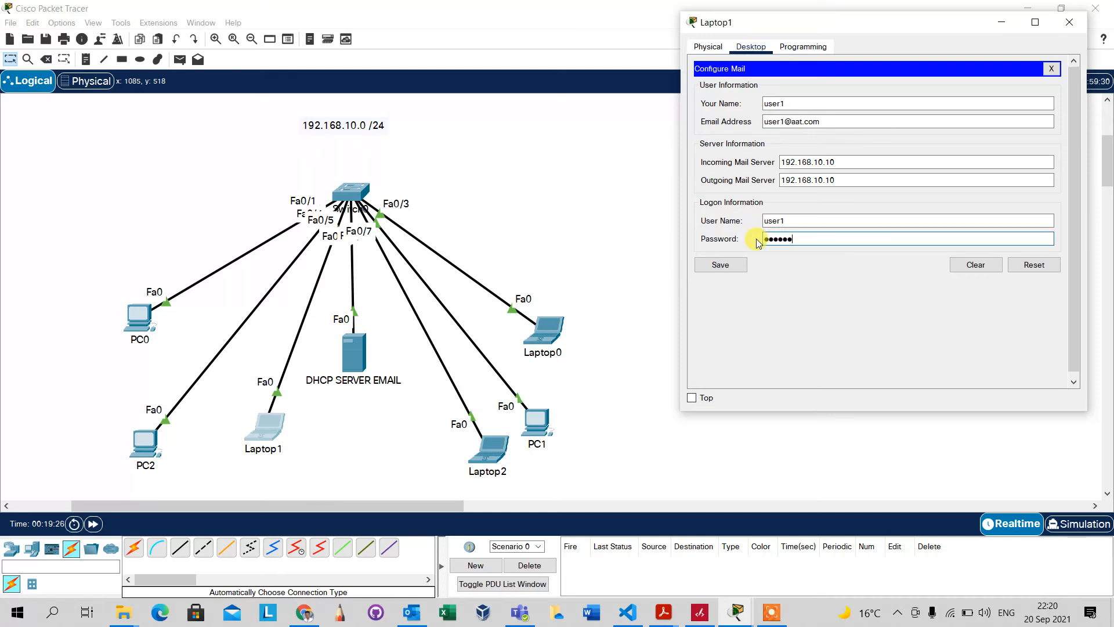
{"action": "left_click", "coordinate": [720, 264]}
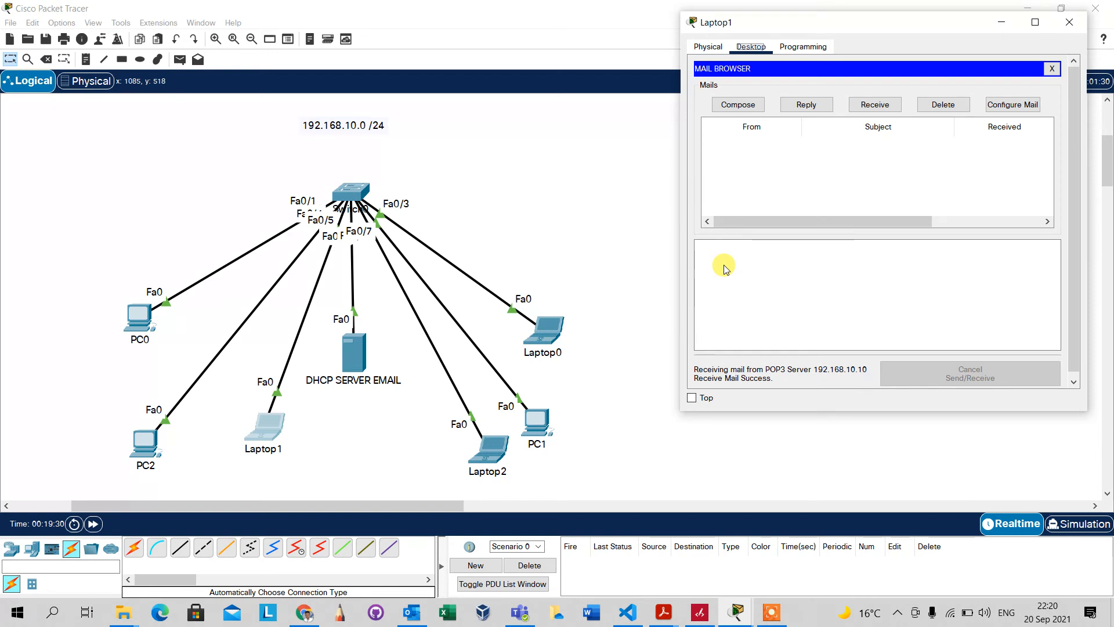
{"action": "left_click", "coordinate": [886, 108]}
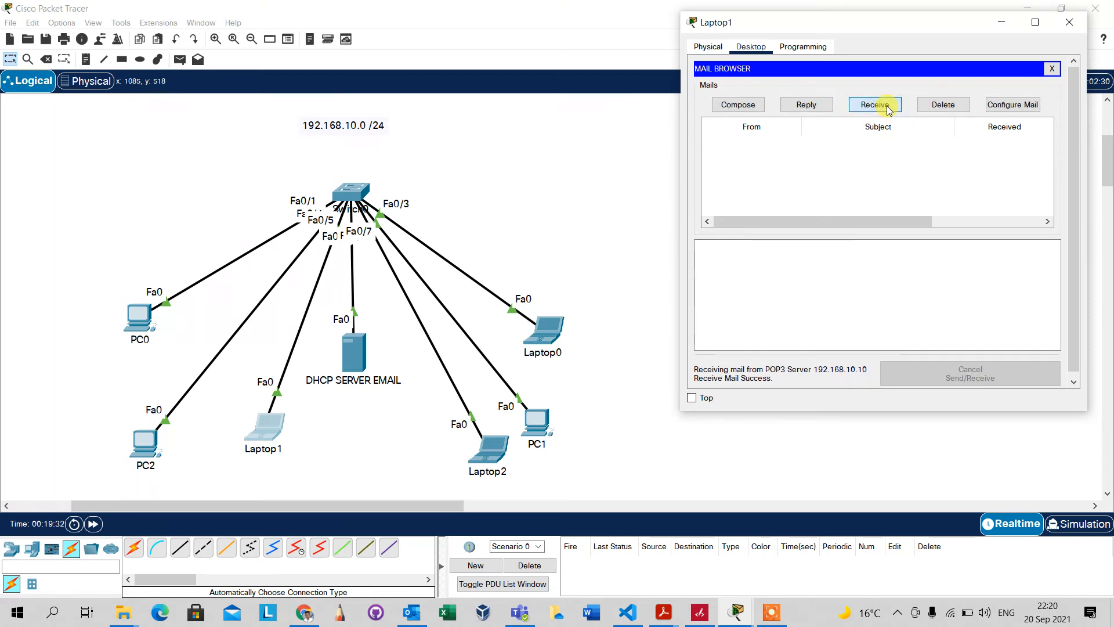
Resend the test mail from Laptop2 and check Laptop1's inbox, which stays empty
{"action": "left_click", "coordinate": [485, 469]}
{"action": "left_click", "coordinate": [489, 448]}
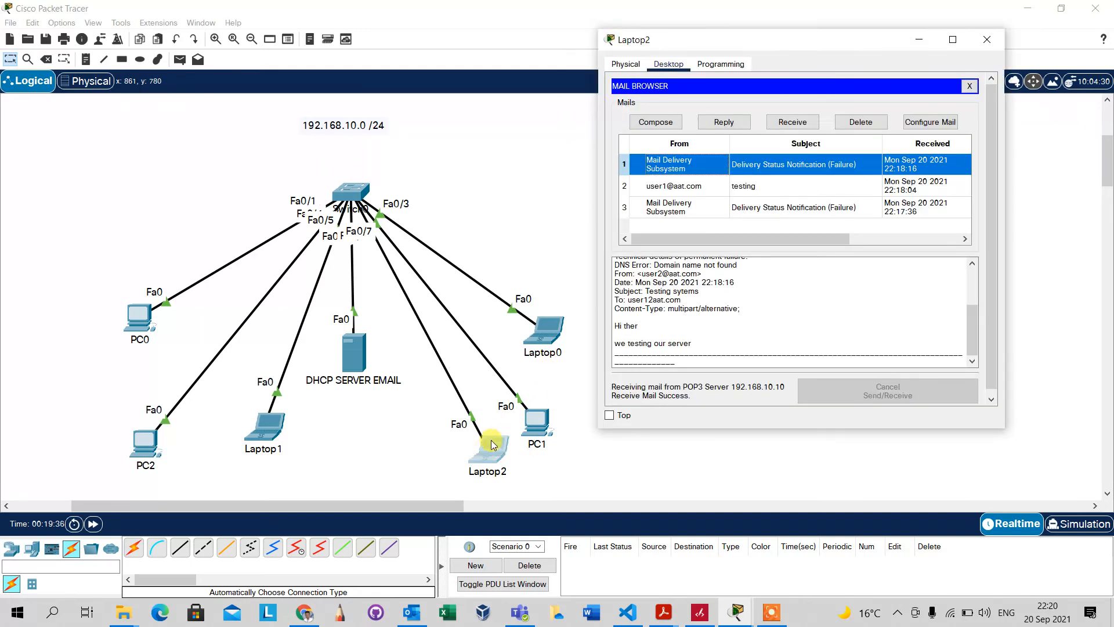
{"action": "left_click", "coordinate": [764, 165]}
{"action": "left_click", "coordinate": [668, 123]}
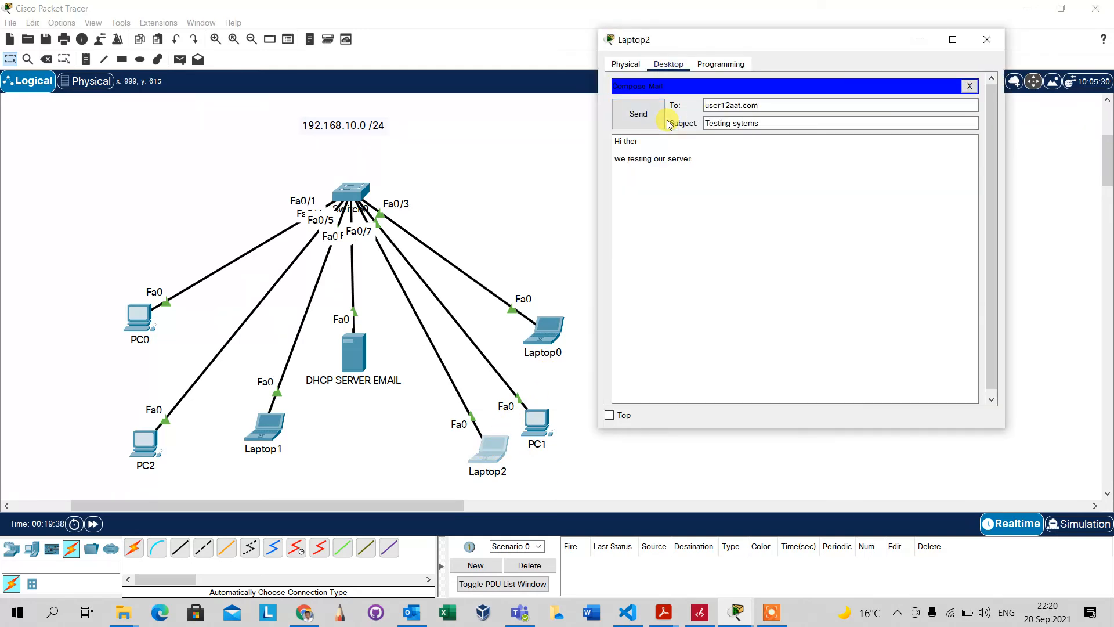
{"action": "left_click", "coordinate": [638, 115]}
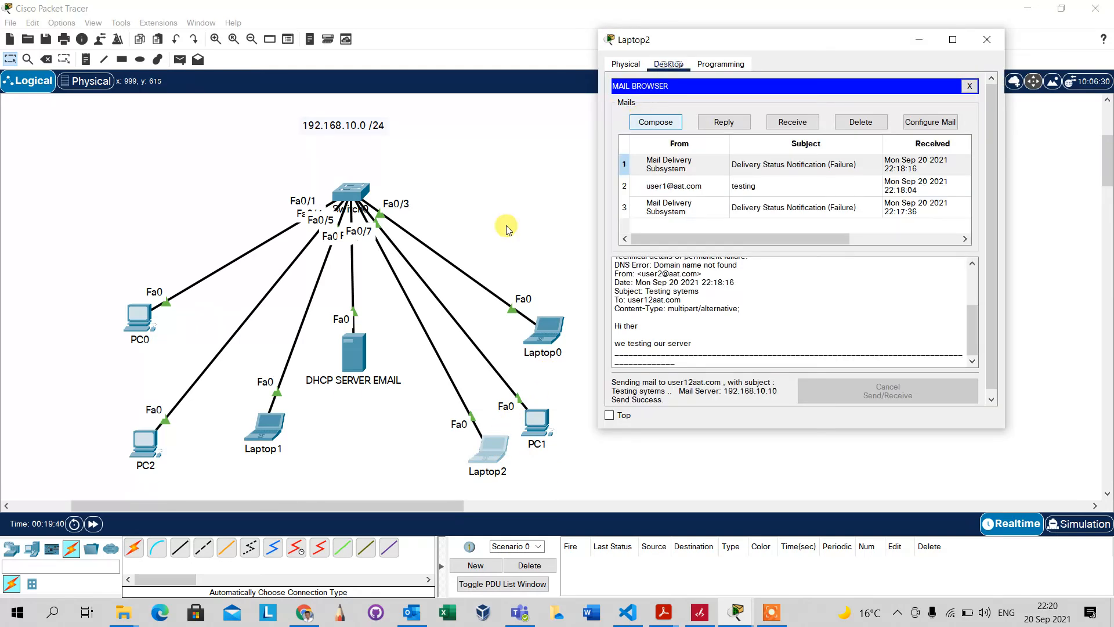
{"action": "left_click", "coordinate": [277, 436]}
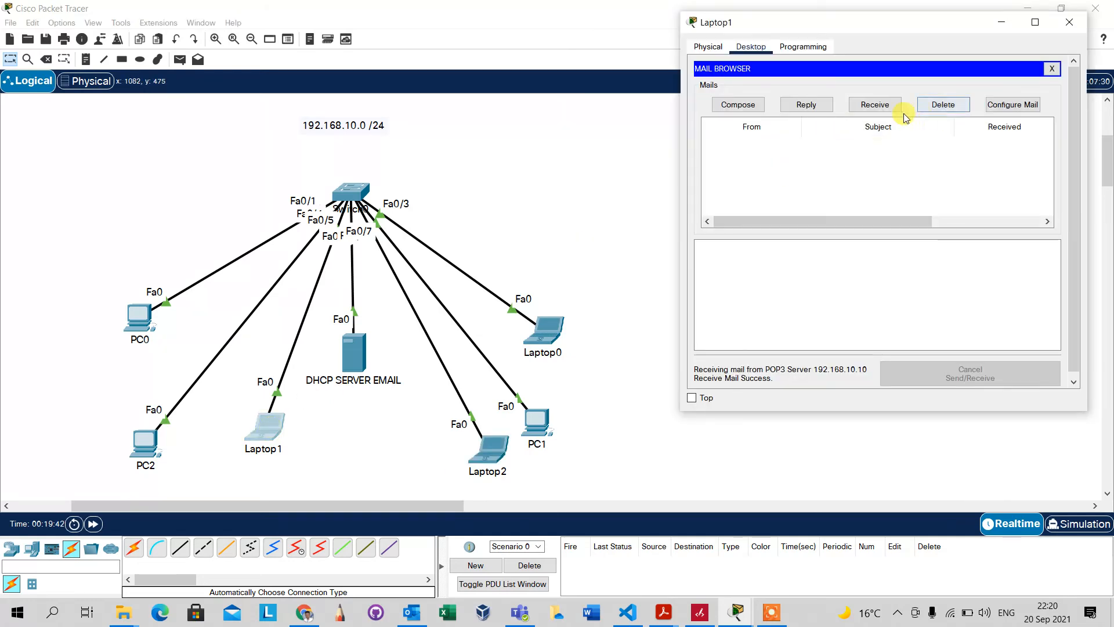
{"action": "left_click", "coordinate": [877, 107]}
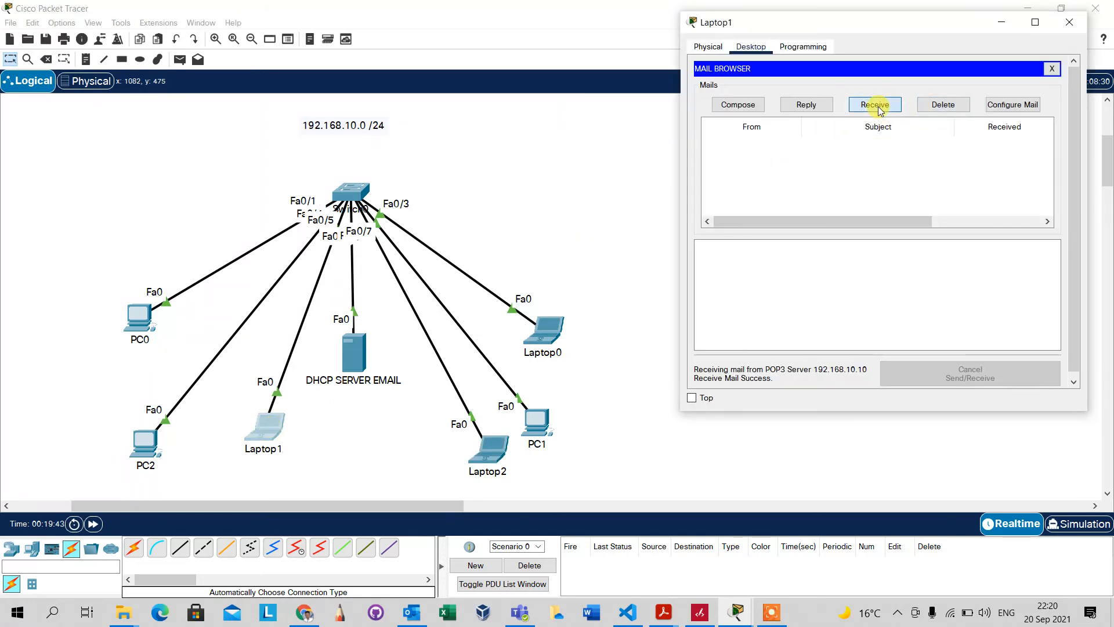
{"action": "left_click", "coordinate": [774, 614]}
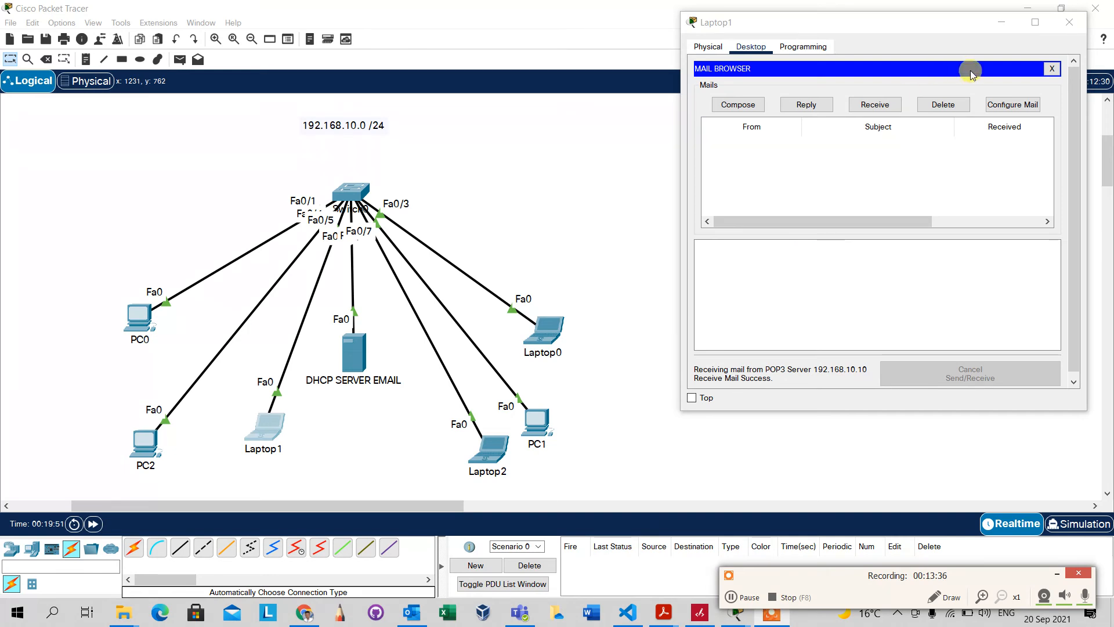
Read Laptop2's third delivery-failure notice, then close all device windows
{"action": "left_click", "coordinate": [997, 105]}
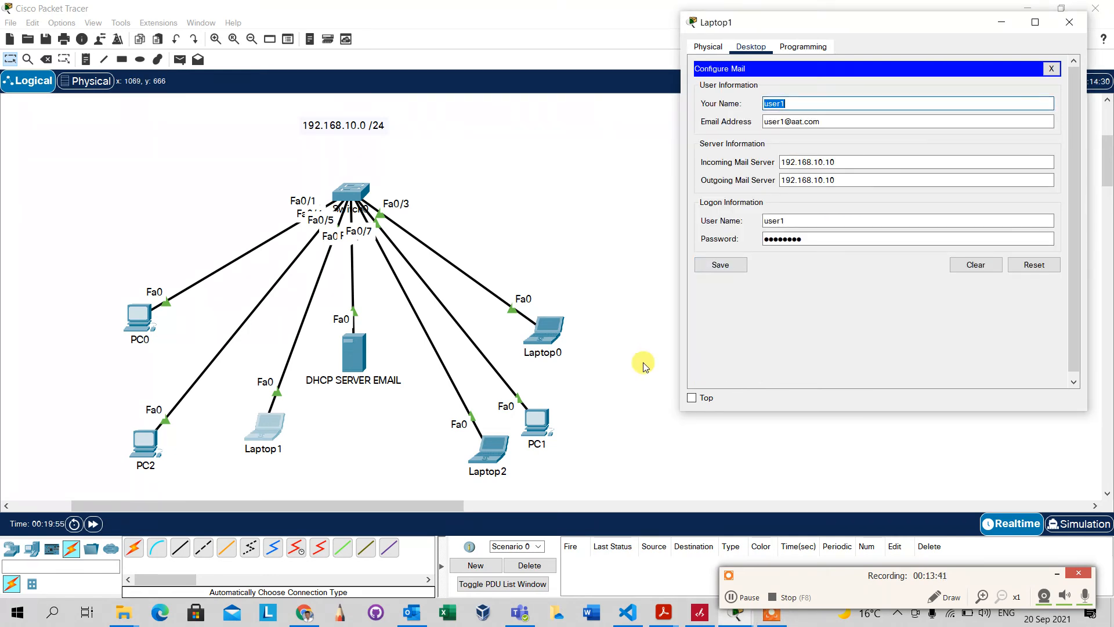
{"action": "left_click", "coordinate": [492, 452]}
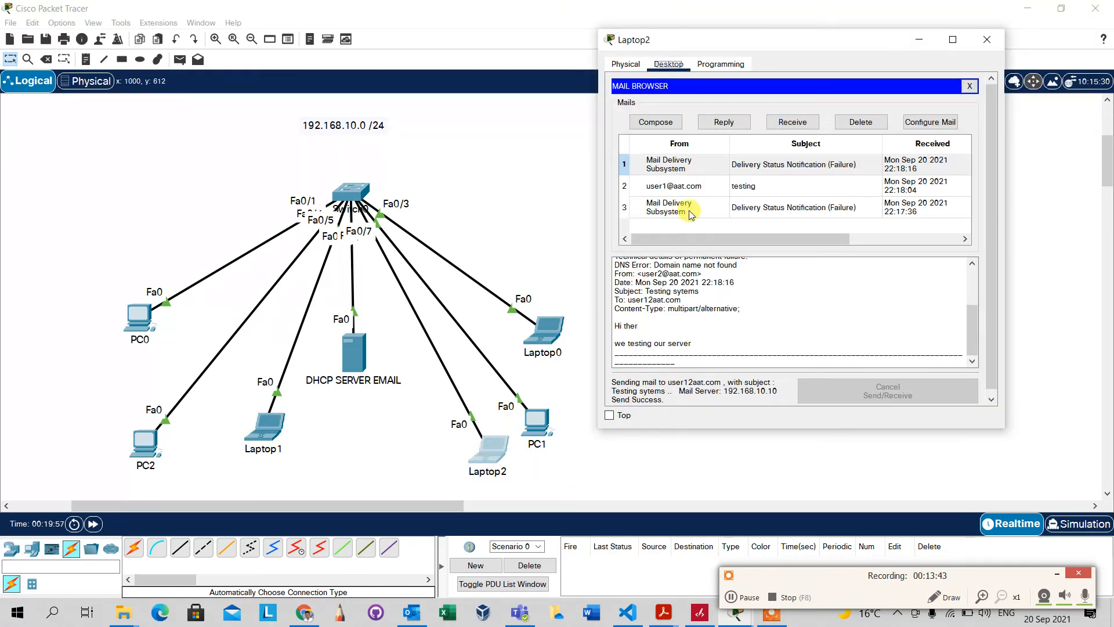
{"action": "left_click", "coordinate": [795, 120]}
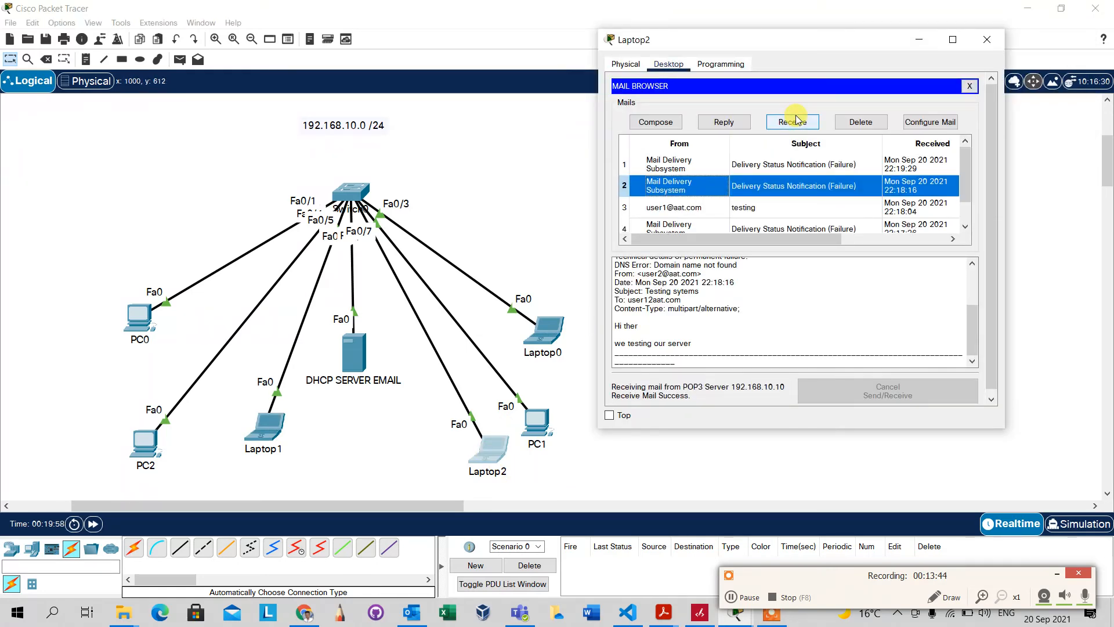
{"action": "left_click", "coordinate": [750, 170]}
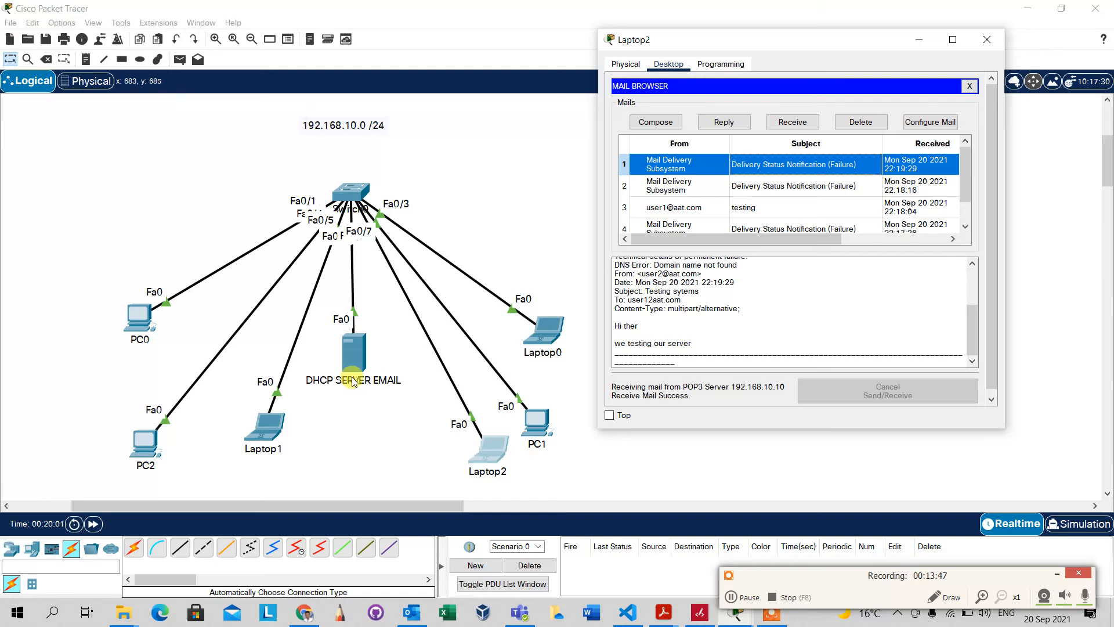
{"action": "left_click", "coordinate": [258, 440]}
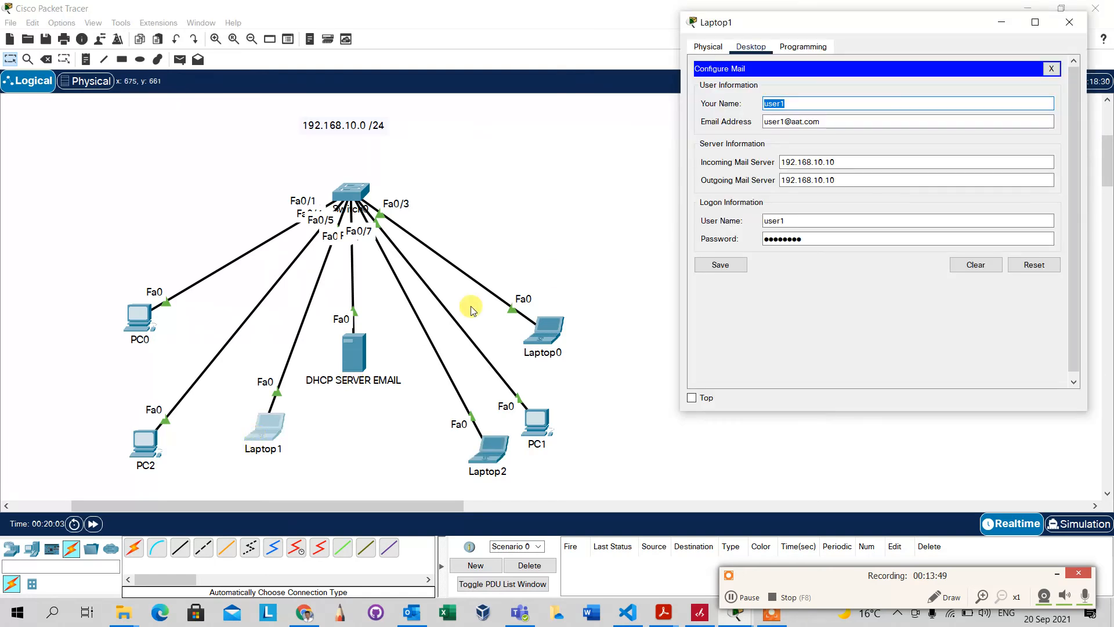
{"action": "left_click", "coordinate": [554, 255]}
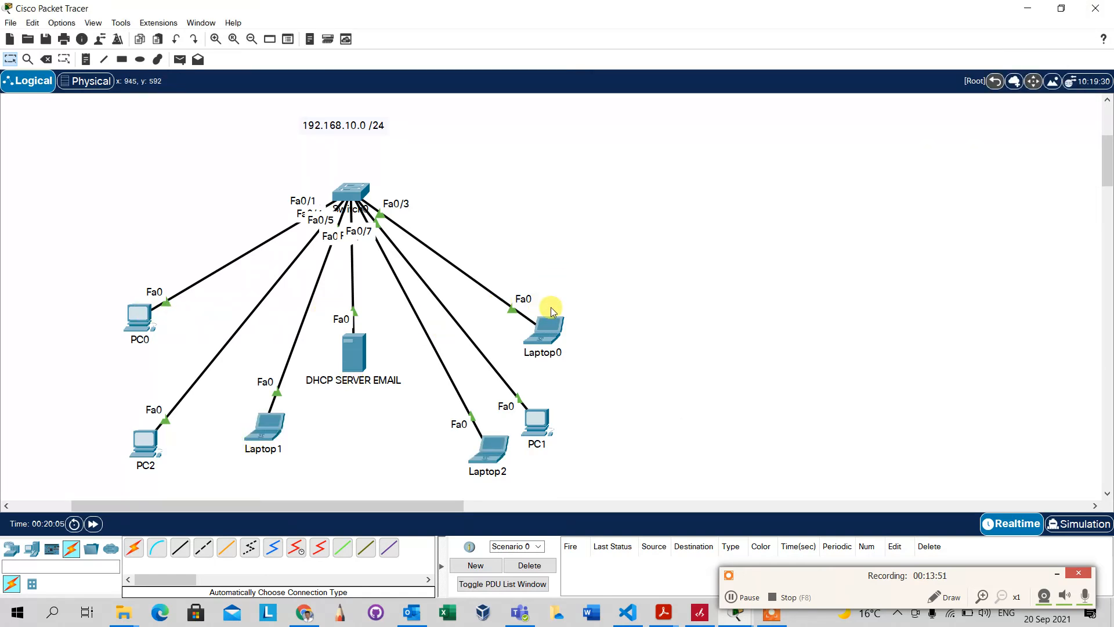
{"action": "left_click", "coordinate": [546, 326]}
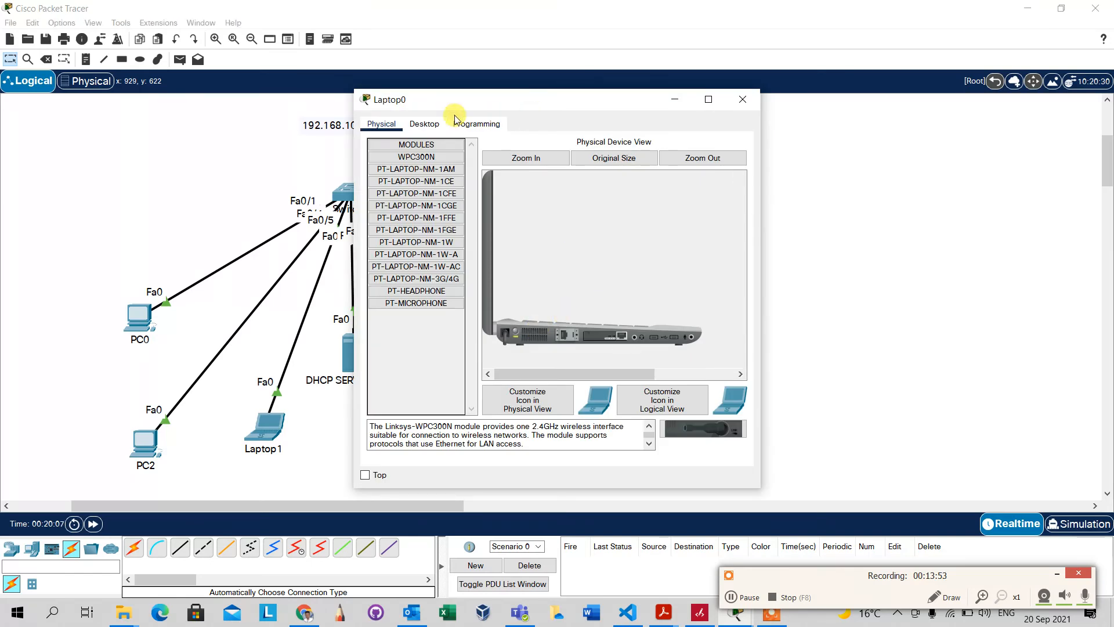
{"action": "left_click", "coordinate": [673, 99]}
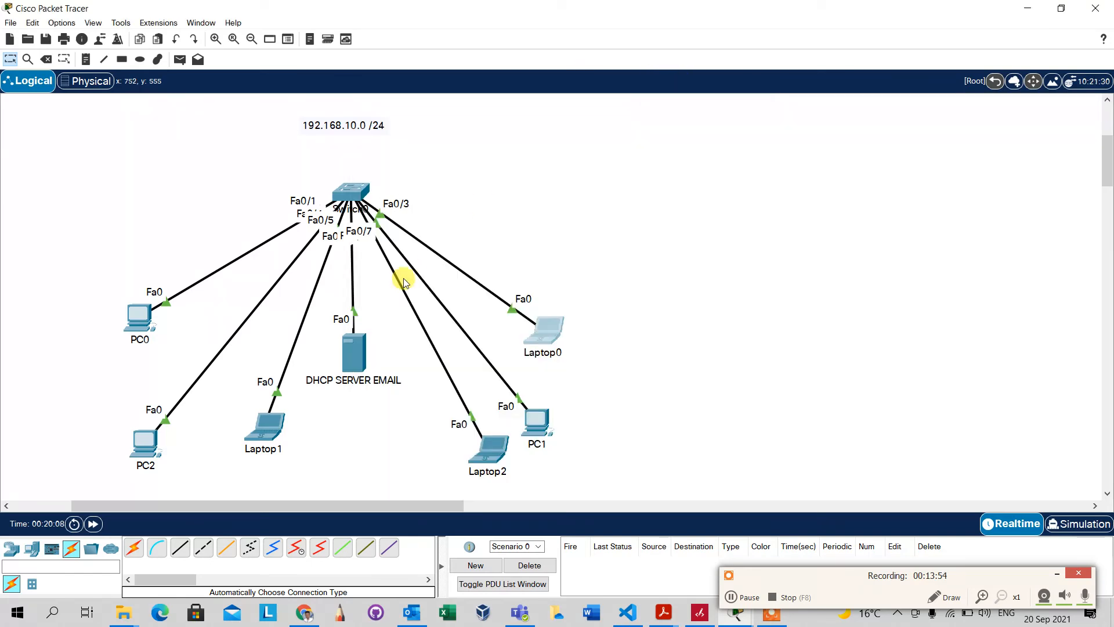
Add a user3 mail account on DHCP SERVER EMAIL and view PC2's address 192.168.10.4
{"action": "left_click", "coordinate": [343, 356]}
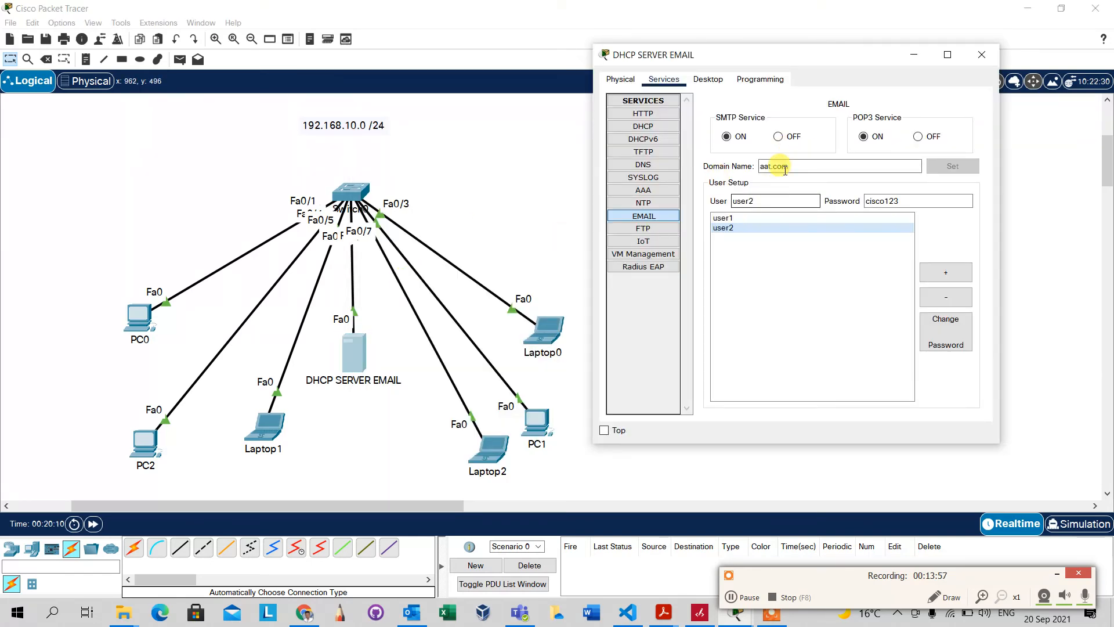
{"action": "left_click", "coordinate": [775, 200]}
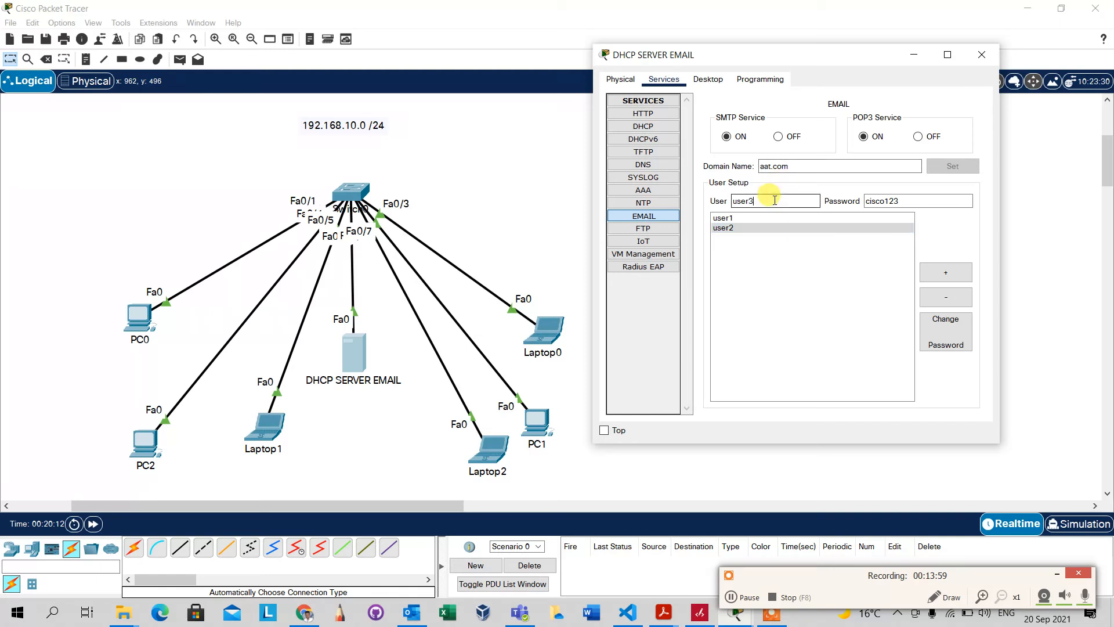
{"action": "left_click", "coordinate": [933, 269]}
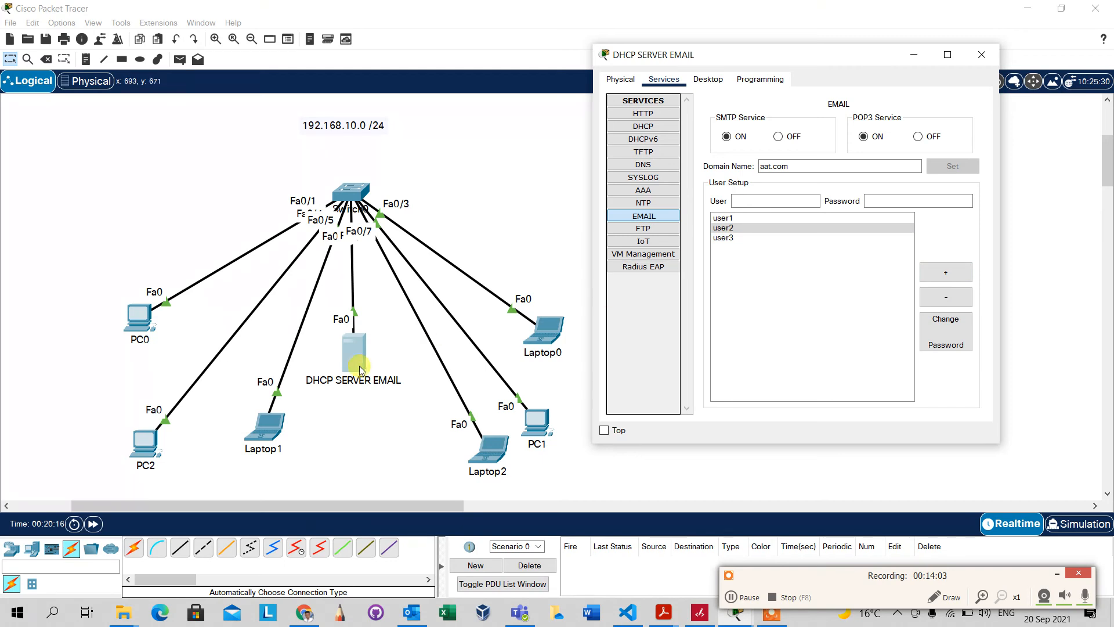
{"action": "left_click", "coordinate": [143, 453]}
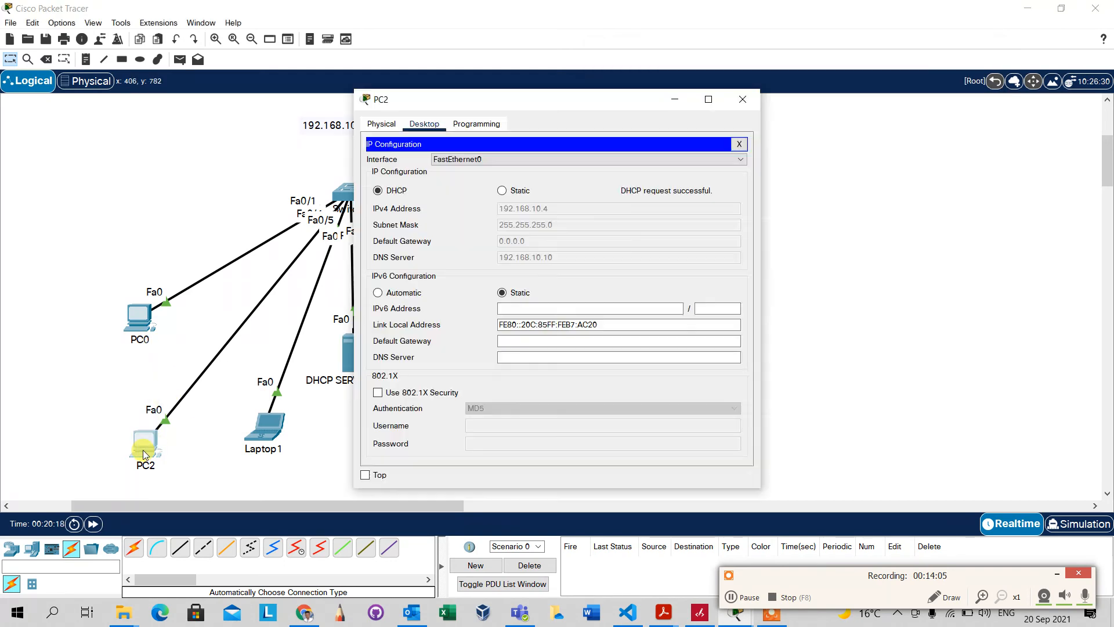
{"action": "left_click", "coordinate": [740, 145]}
Move PC2's mail setup window aside and enter user3 as the user name
{"action": "left_click", "coordinate": [405, 383]}
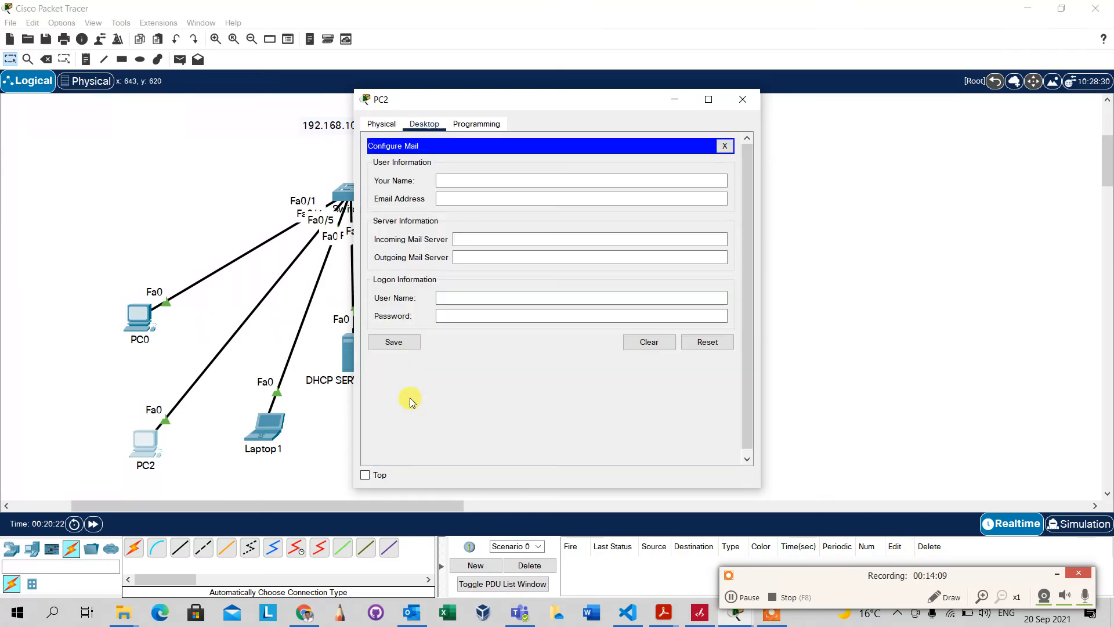
{"action": "left_click_drag", "start_coordinate": [545, 104], "coordinate": [777, 40]}
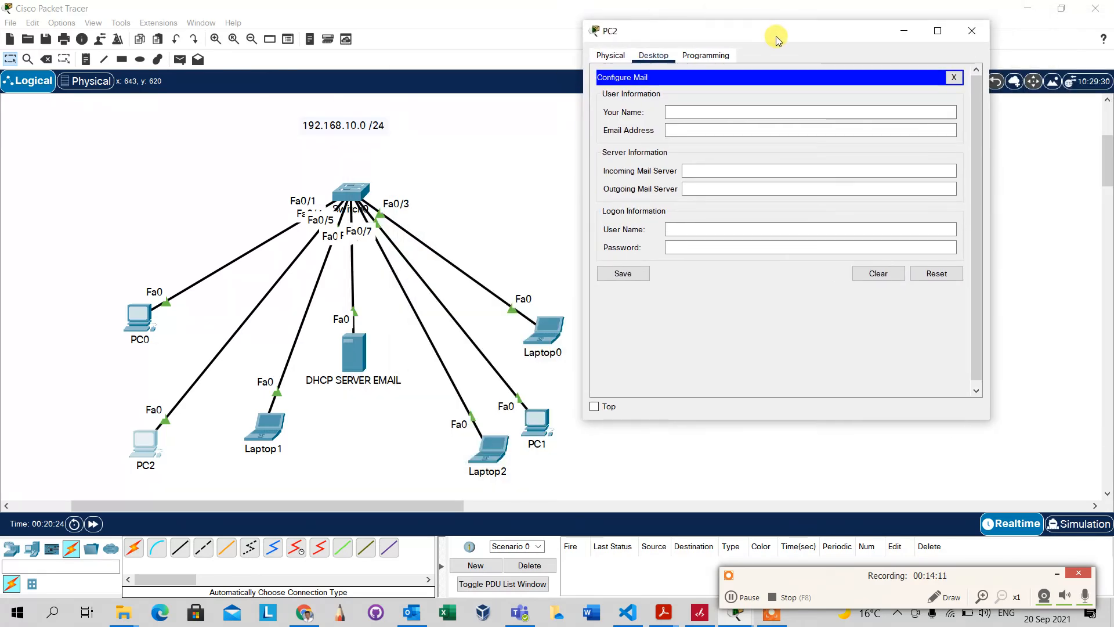
{"action": "left_click", "coordinate": [694, 110]}
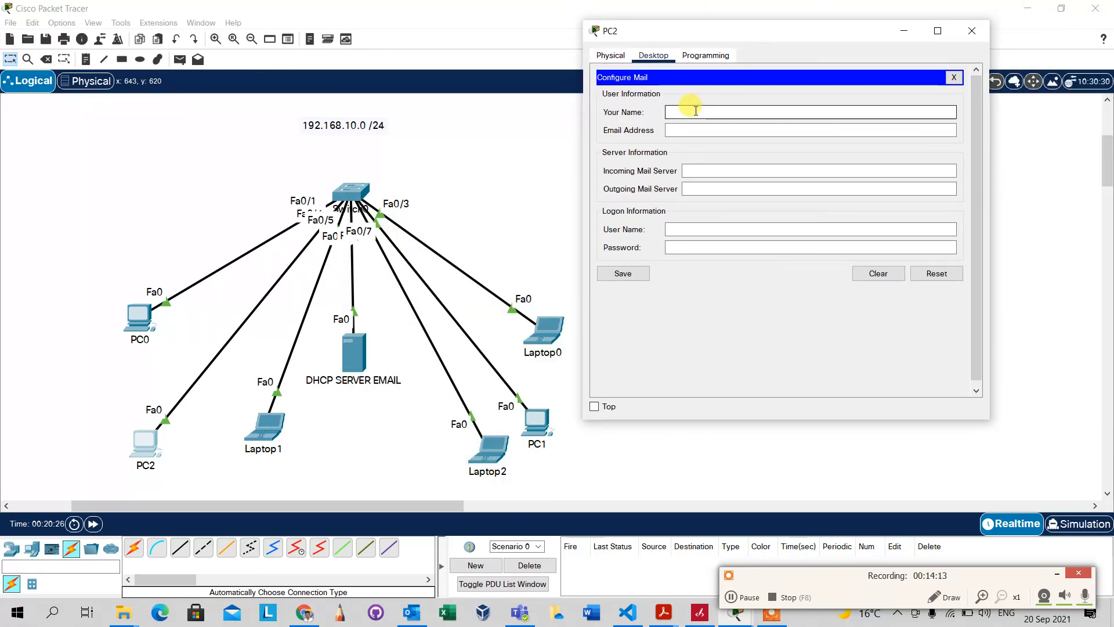
{"action": "type", "text": "user3"}
{"action": "key", "text": "Tab"}
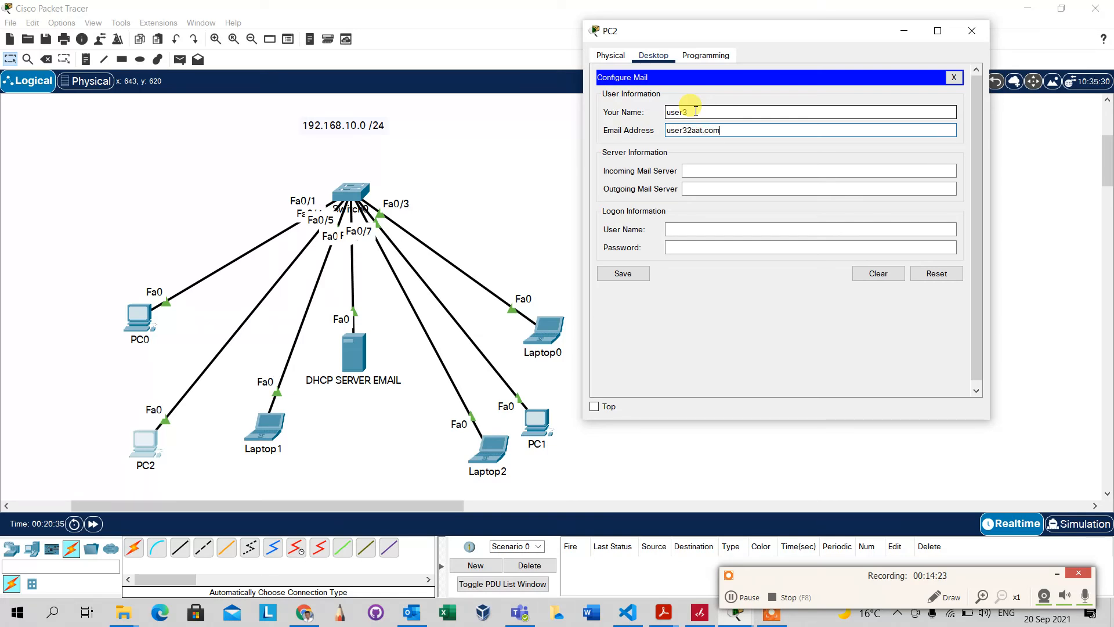
Set incoming and outgoing mail servers to 192.168.10.10 and enter the user3 login and password
{"action": "left_click", "coordinate": [698, 170]}
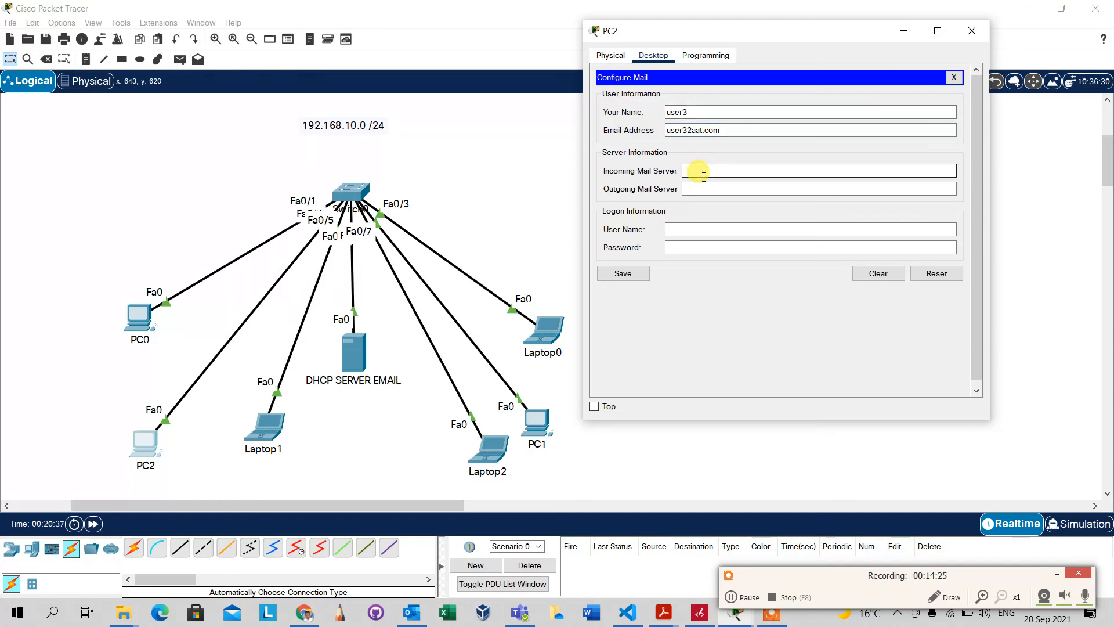
{"action": "type", "text": "192.168.10.10"}
{"action": "key", "text": "Tab"}
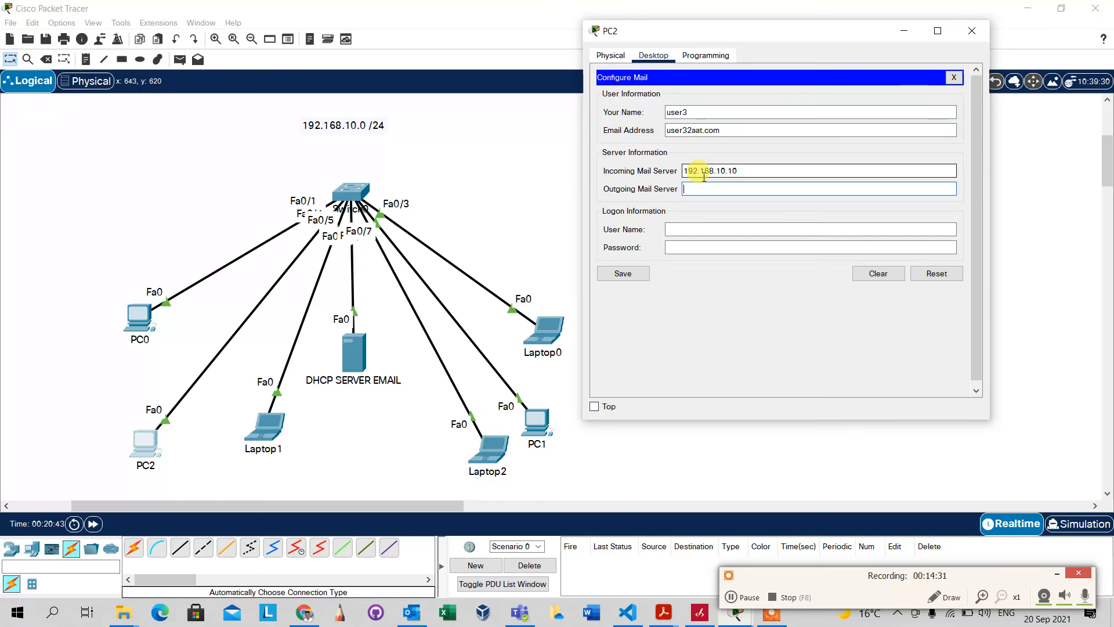
{"action": "type", "text": "192.168.10.10"}
{"action": "left_click", "coordinate": [692, 228]}
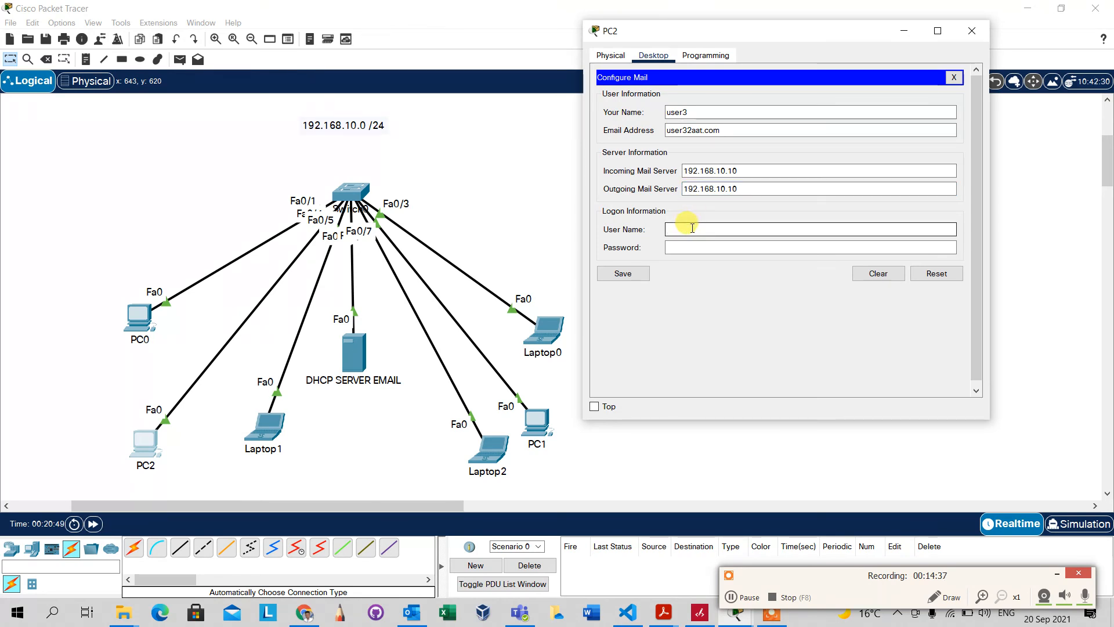
{"action": "type", "text": "user3"}
{"action": "key", "text": "Tab"}
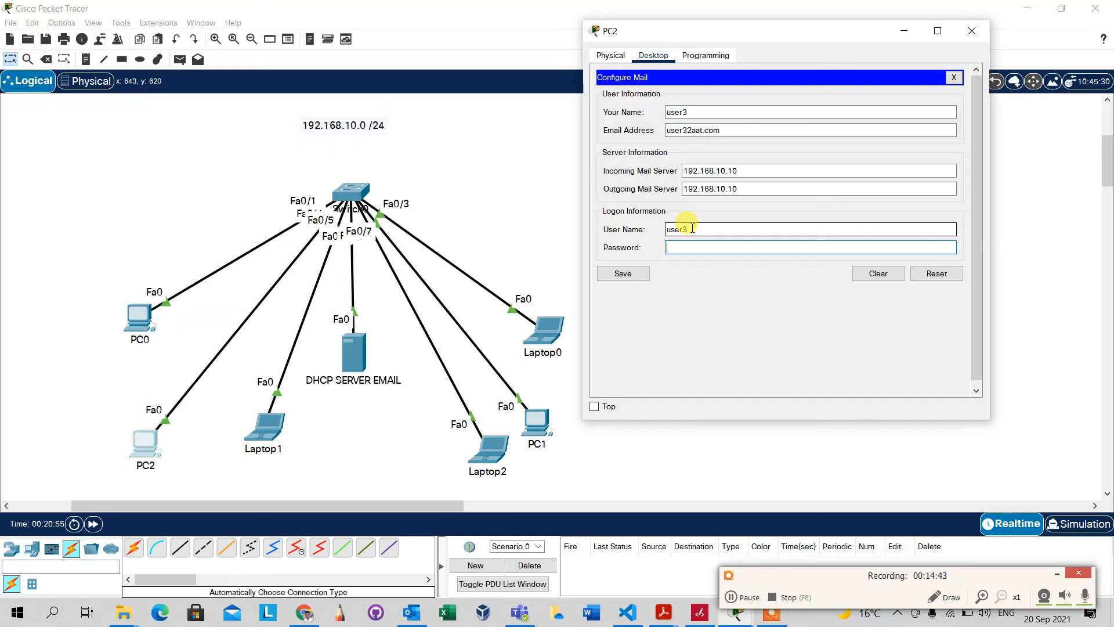
{"action": "type", "text": "●●●●●●●●"}
Save, then add the missing @ to the email address and save again
{"action": "left_click", "coordinate": [624, 275]}
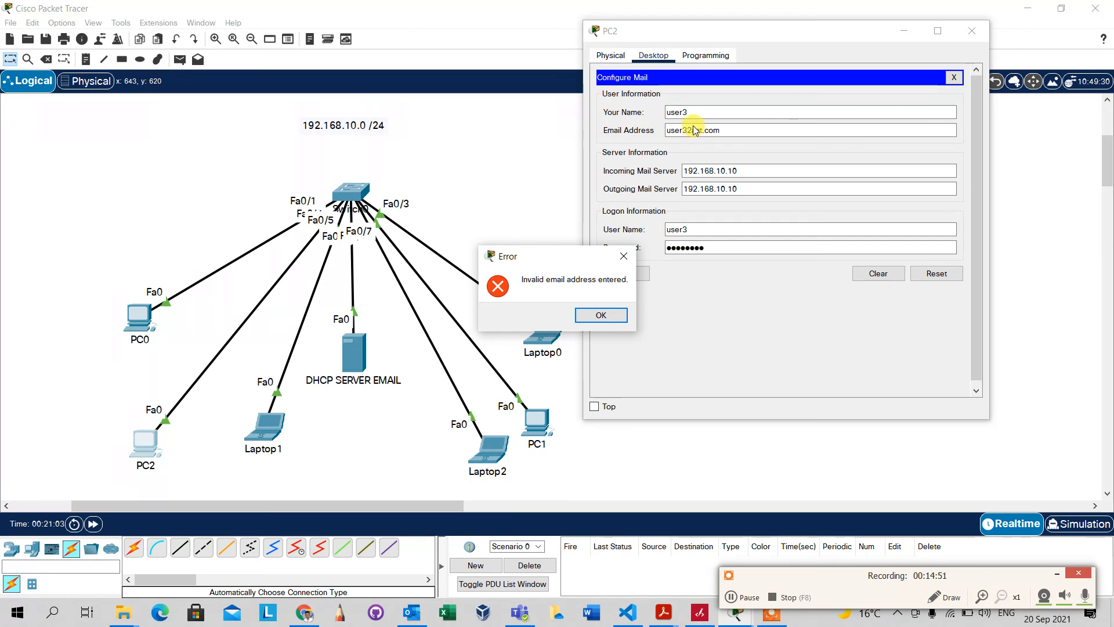
{"action": "left_click", "coordinate": [601, 317]}
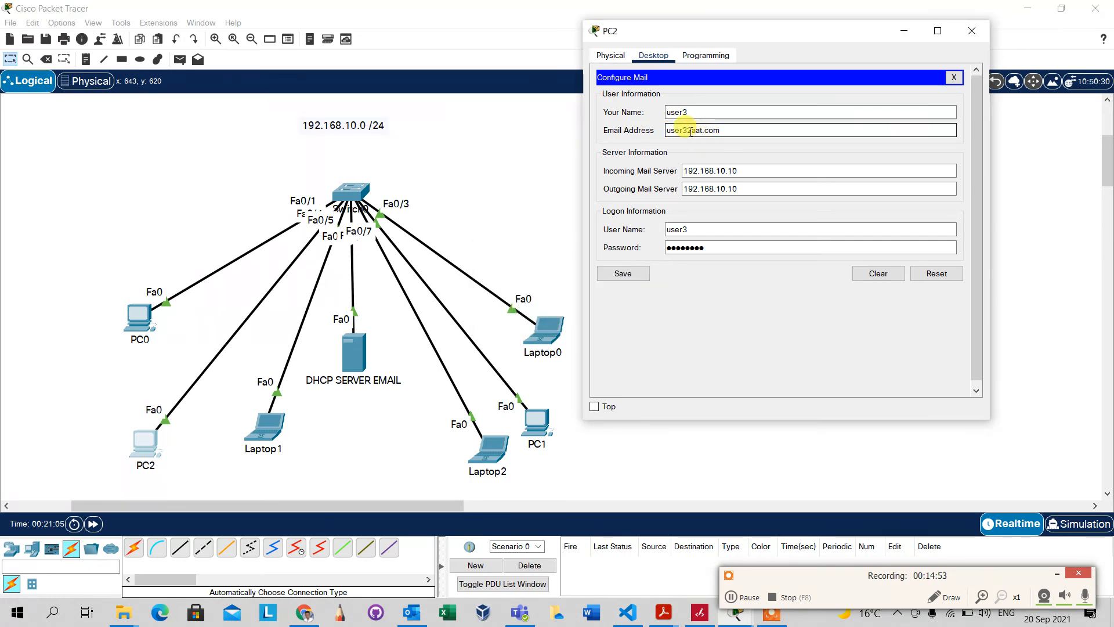
{"action": "type", "text": "@"}
{"action": "left_click", "coordinate": [622, 274]}
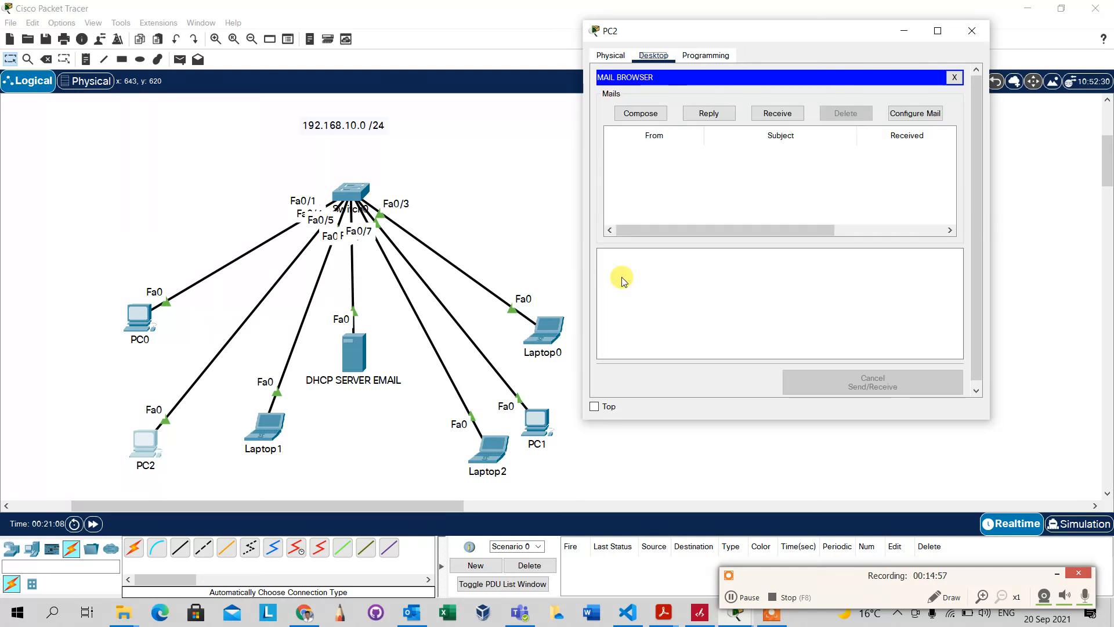
Start a new mail on PC2, checking Laptop1 for the recipient's mail address
{"action": "left_click", "coordinate": [644, 113]}
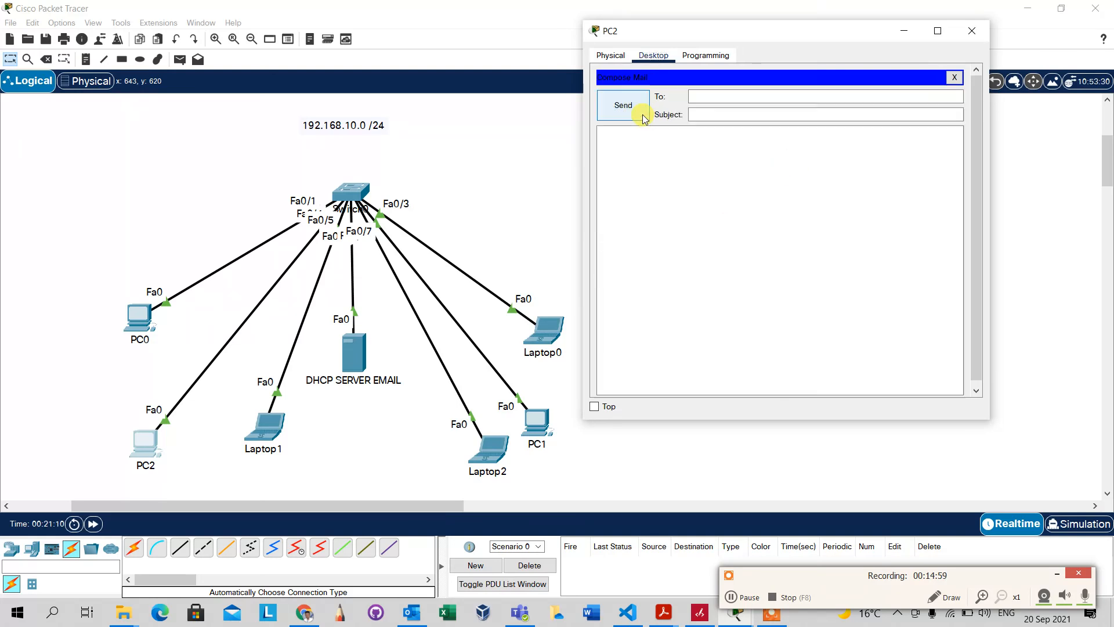
{"action": "left_click", "coordinate": [702, 96]}
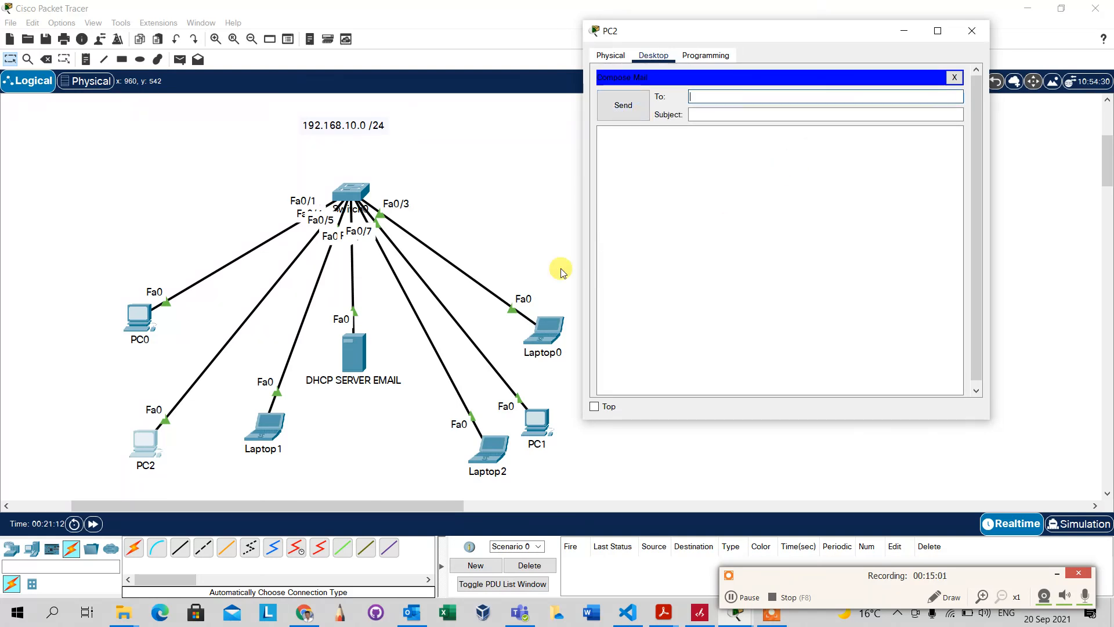
{"action": "left_click", "coordinate": [301, 421]}
{"action": "left_click", "coordinate": [275, 425]}
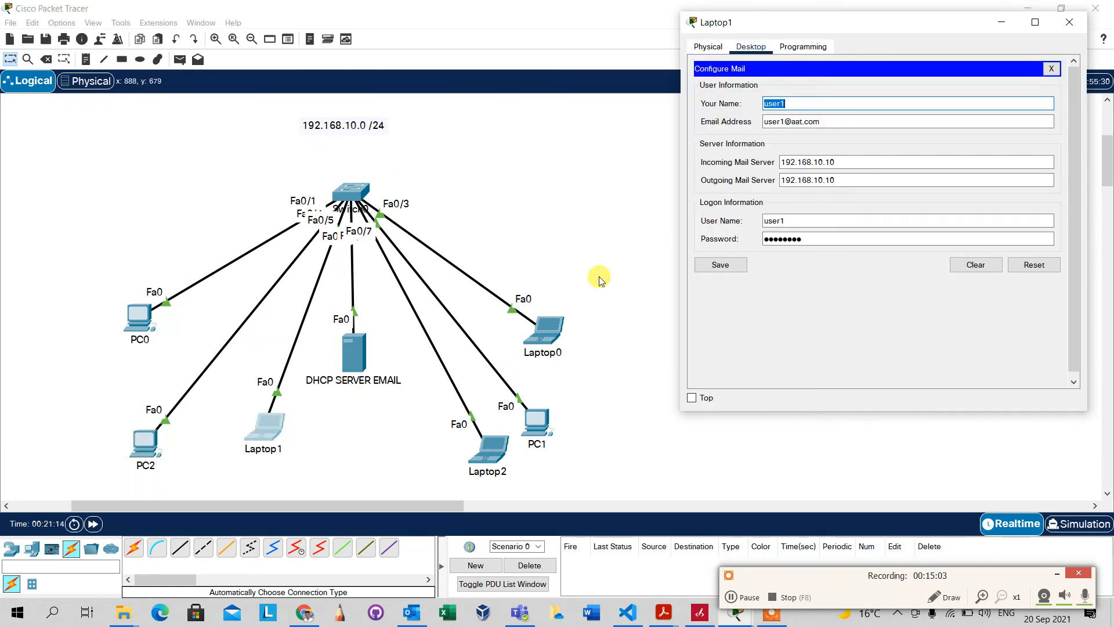
{"action": "left_click", "coordinate": [150, 445]}
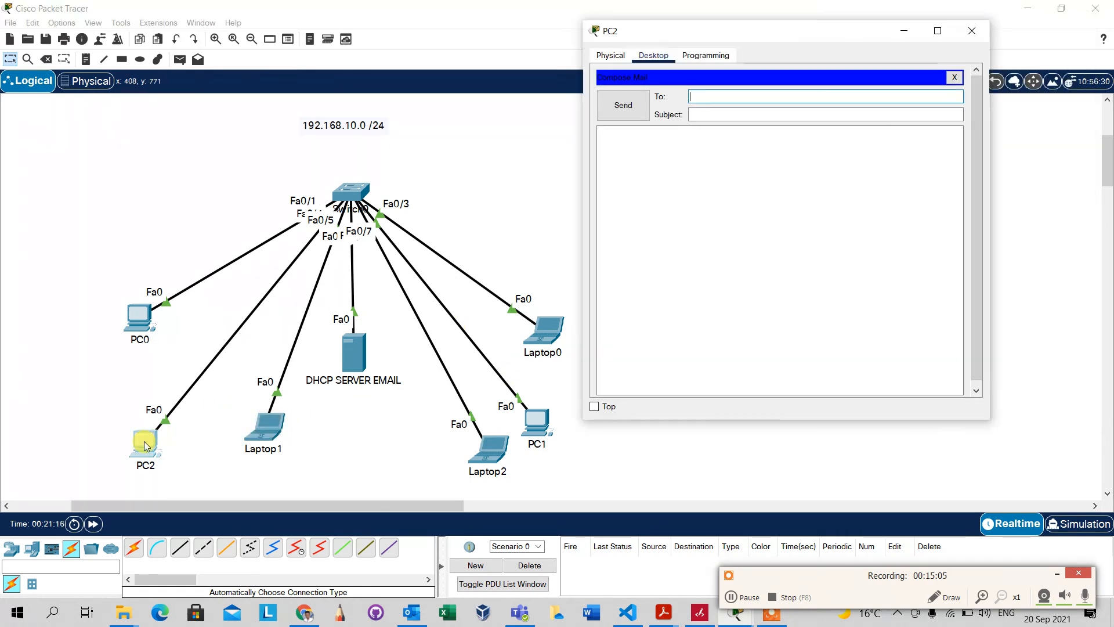
{"action": "left_click", "coordinate": [702, 96]}
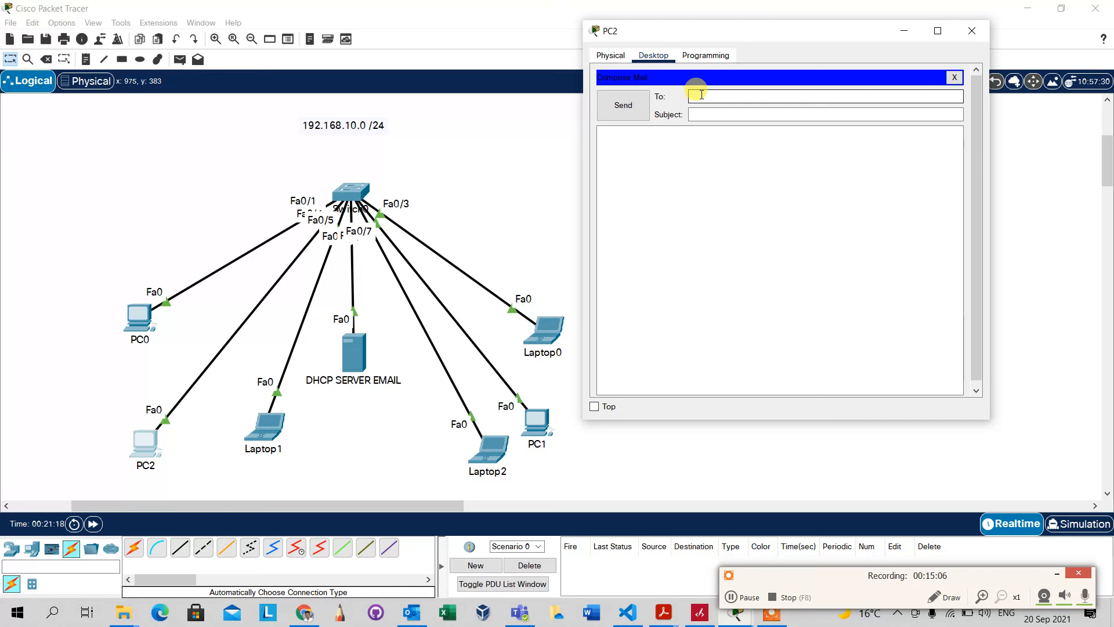
Send user1 a mail with subject 'testing from User3' and body 'Testing from user 3'
{"action": "type", "text": "user12"}
{"action": "type", "text": "@aat.com"}
{"action": "key", "text": "Tab"}
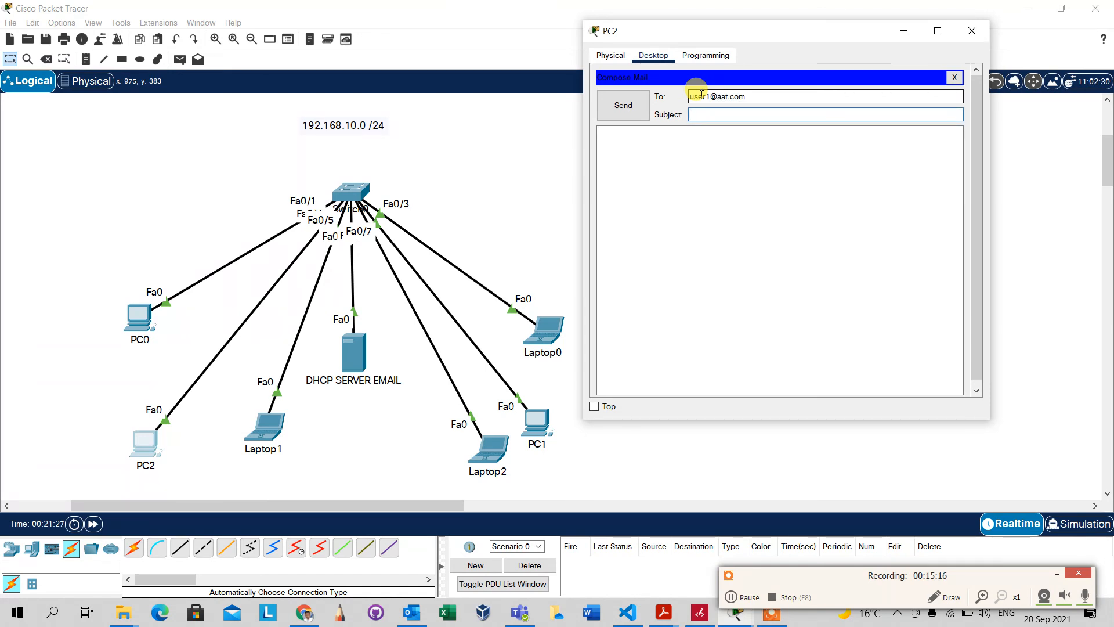
{"action": "type", "text": "testing from User3"}
{"action": "left_click", "coordinate": [696, 157]}
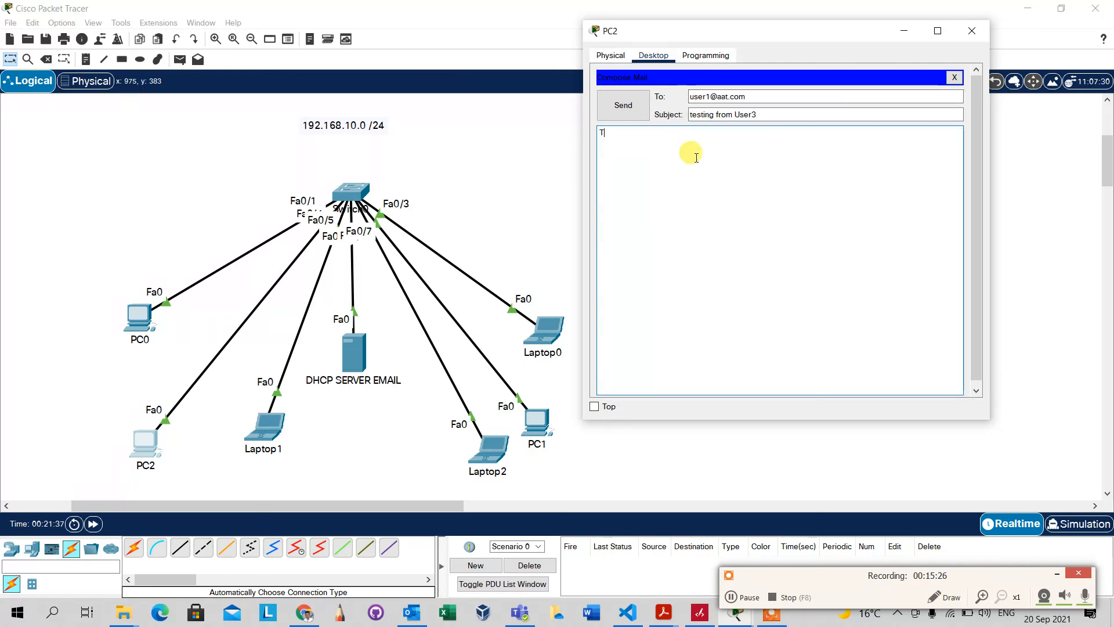
{"action": "type", "text": "Testing from user 3"}
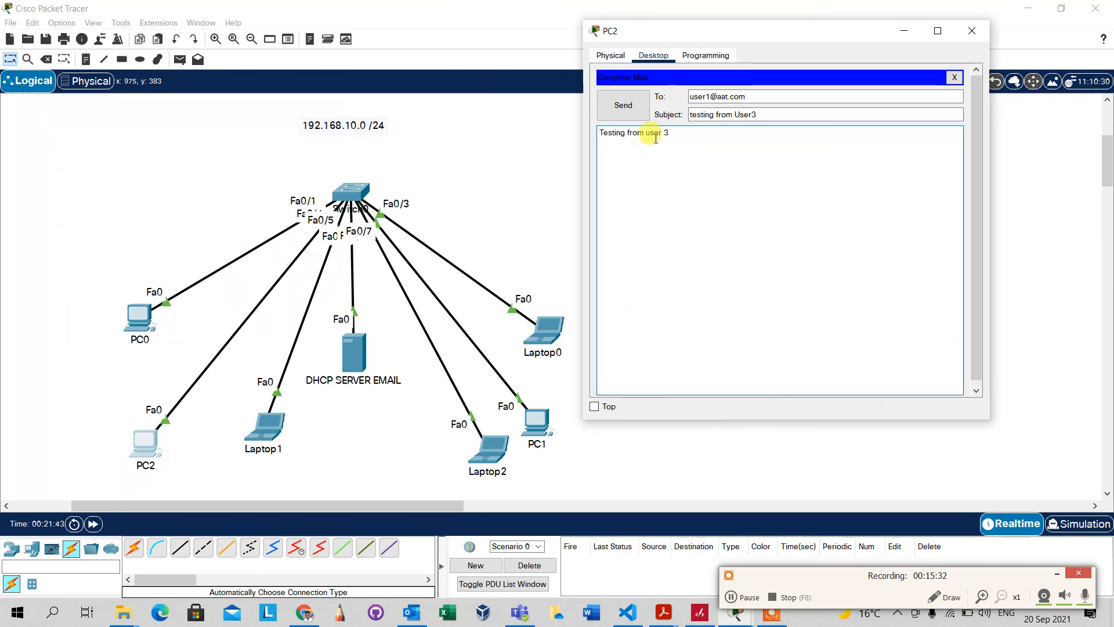
{"action": "left_click", "coordinate": [619, 109]}
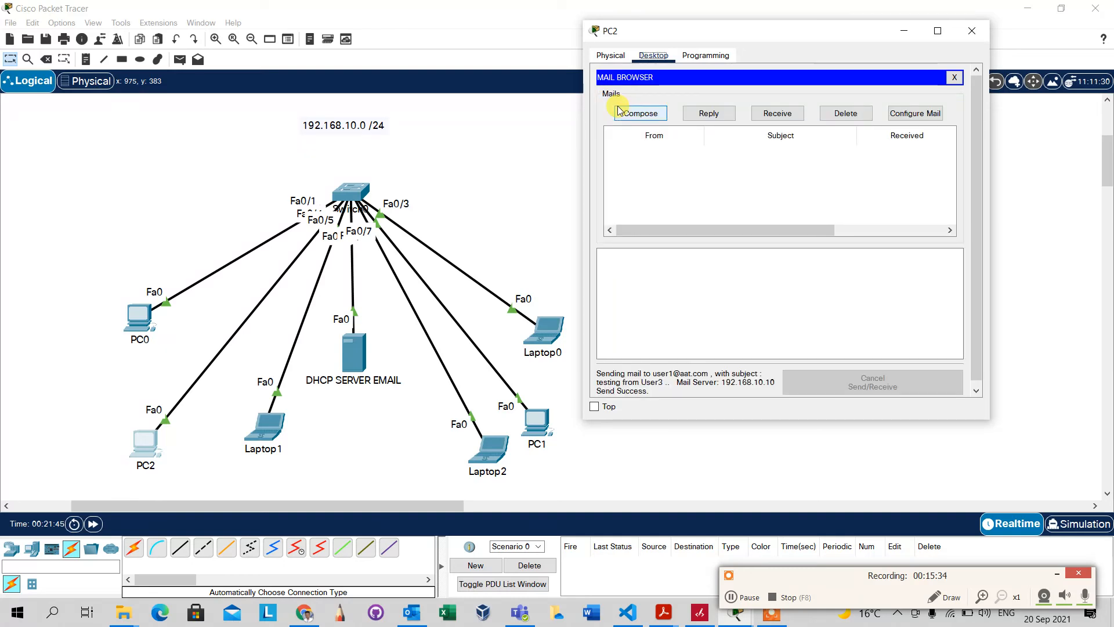
On Laptop1, save the mail settings, receive new mail and read user3's message
{"action": "left_click", "coordinate": [259, 434]}
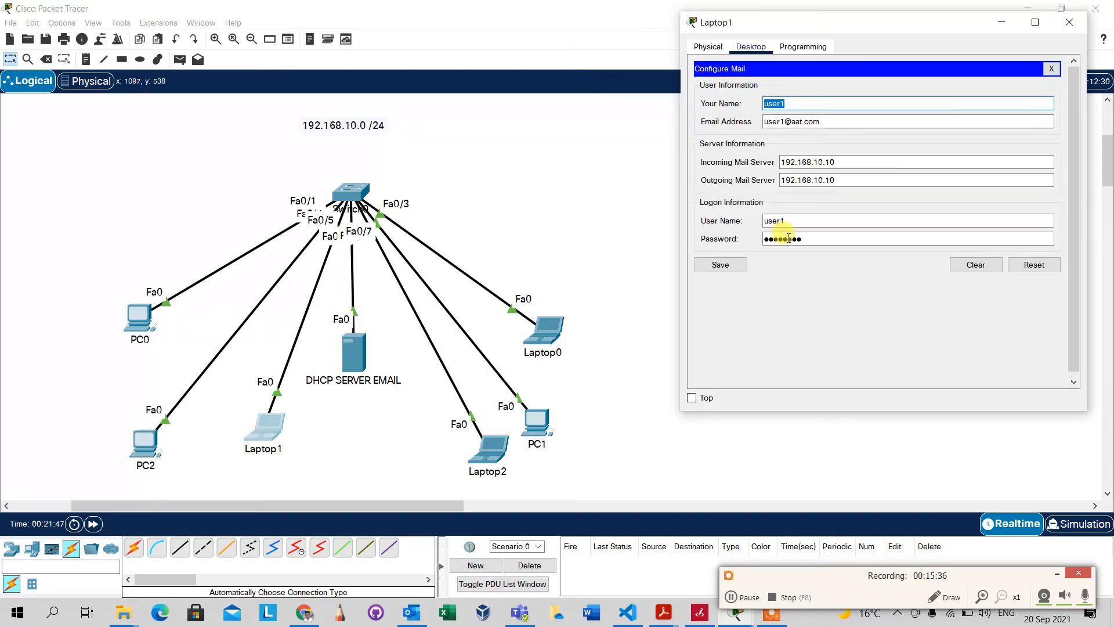
{"action": "left_click", "coordinate": [732, 264]}
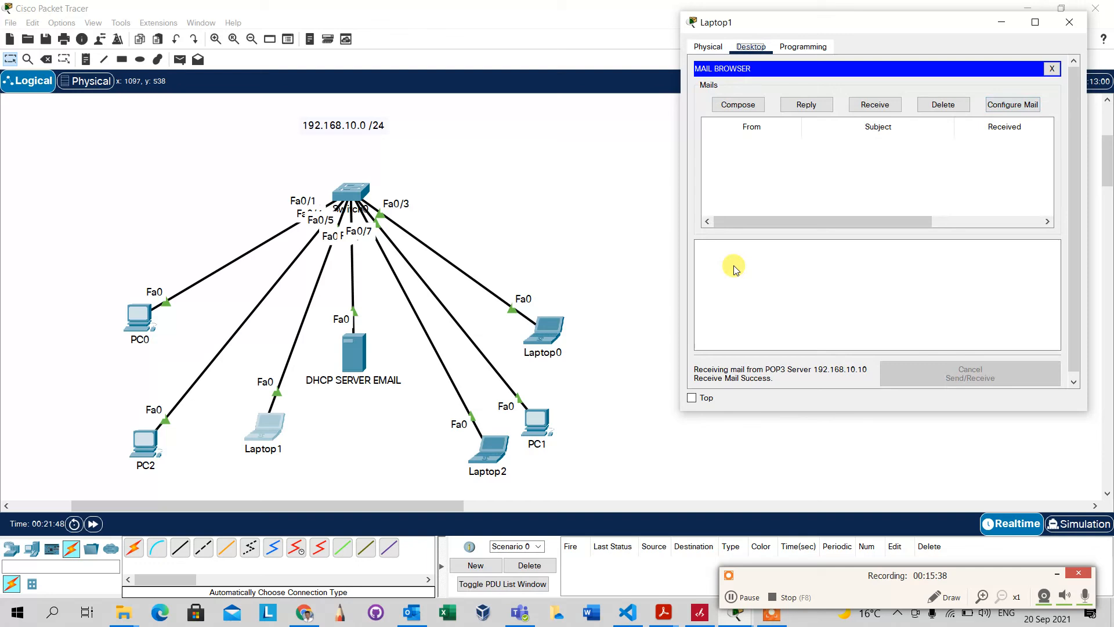
{"action": "left_click", "coordinate": [889, 108]}
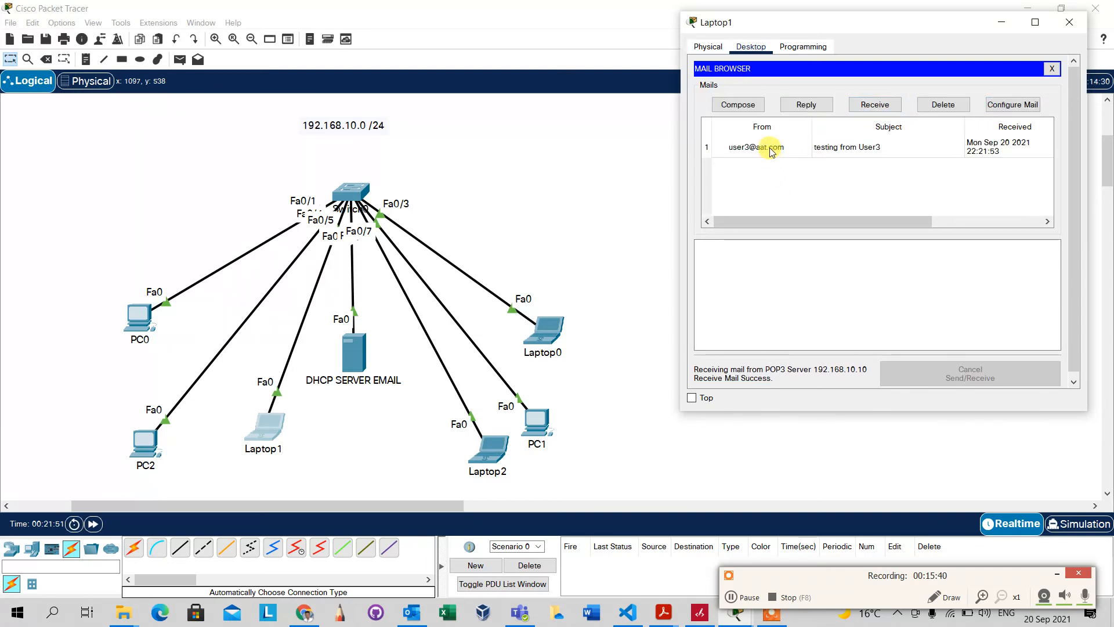
{"action": "left_click", "coordinate": [771, 149]}
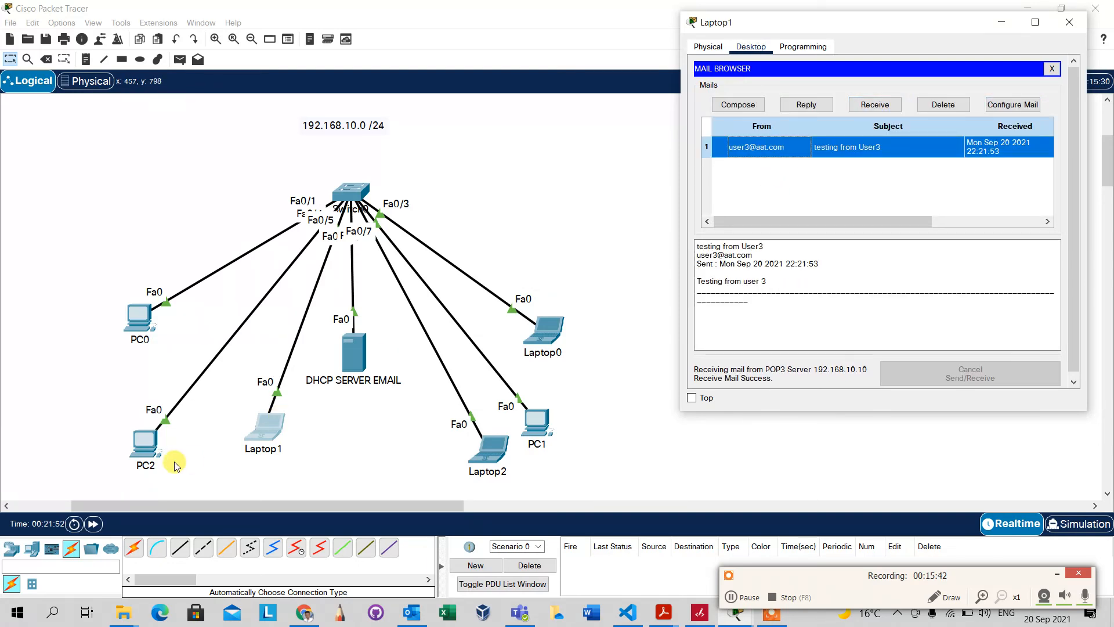
Switch between the device windows and close PC2's window, returning to the topology
{"action": "left_click", "coordinate": [195, 467]}
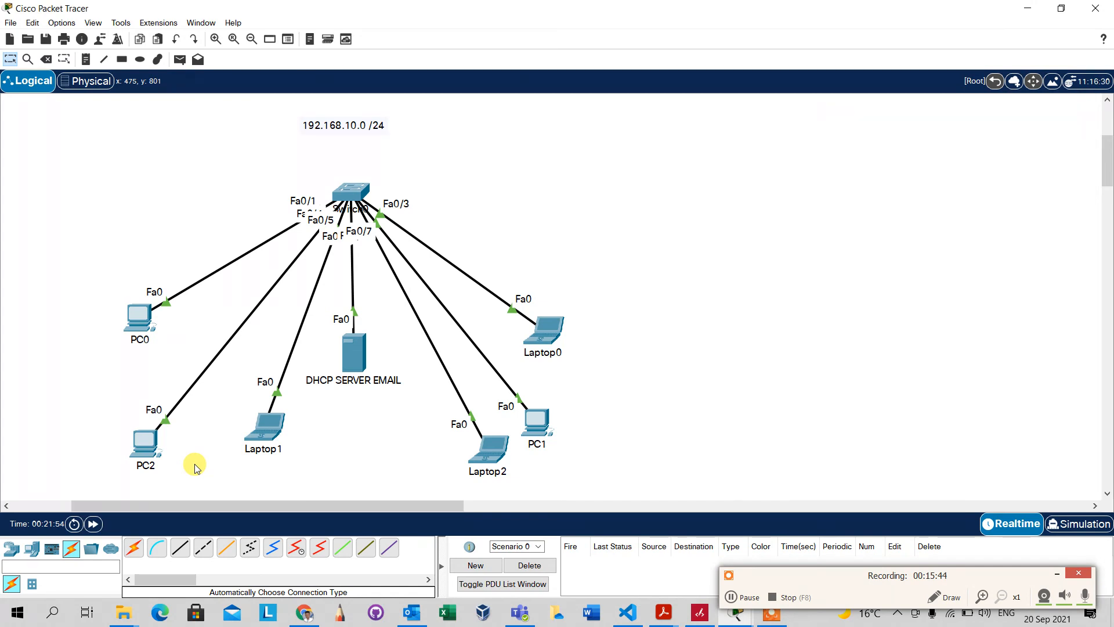
{"action": "left_click", "coordinate": [264, 426]}
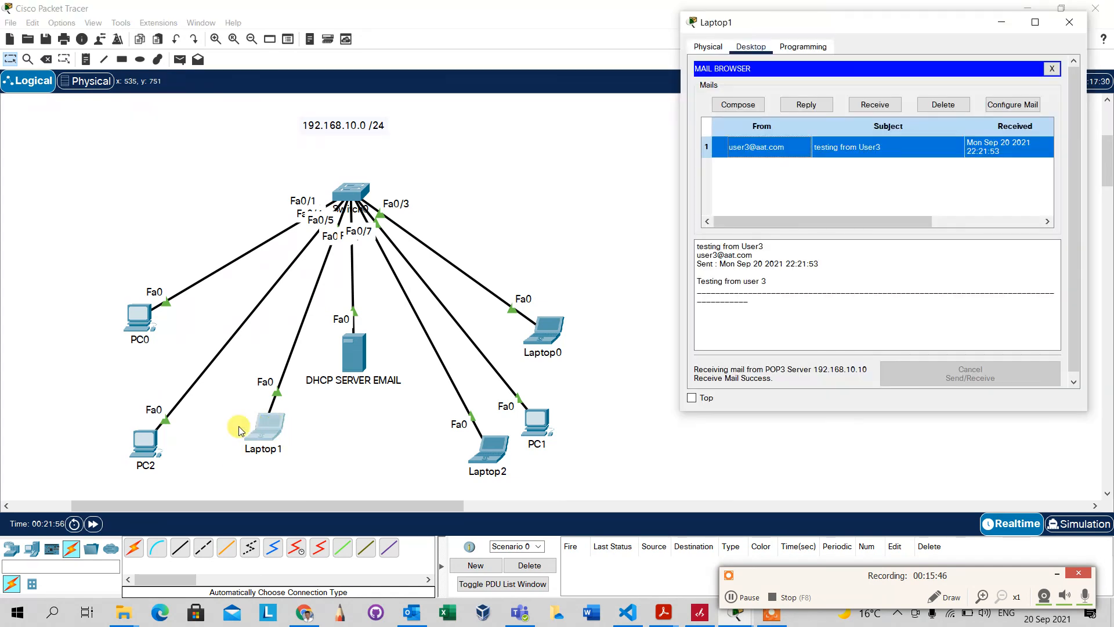
{"action": "left_click", "coordinate": [145, 444]}
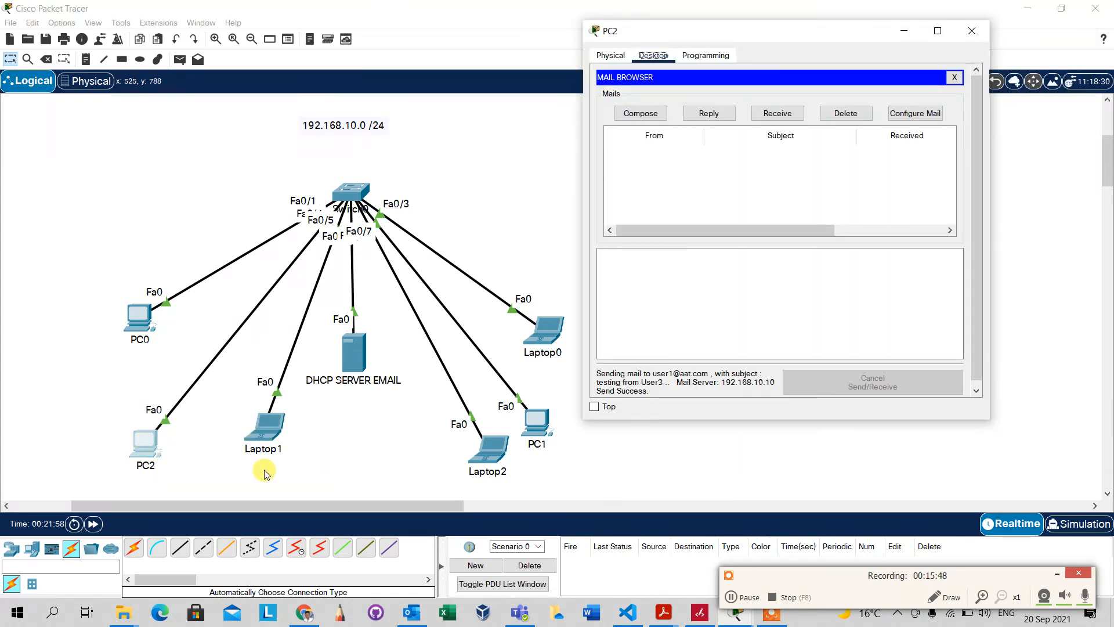
{"action": "left_click", "coordinate": [786, 188]}
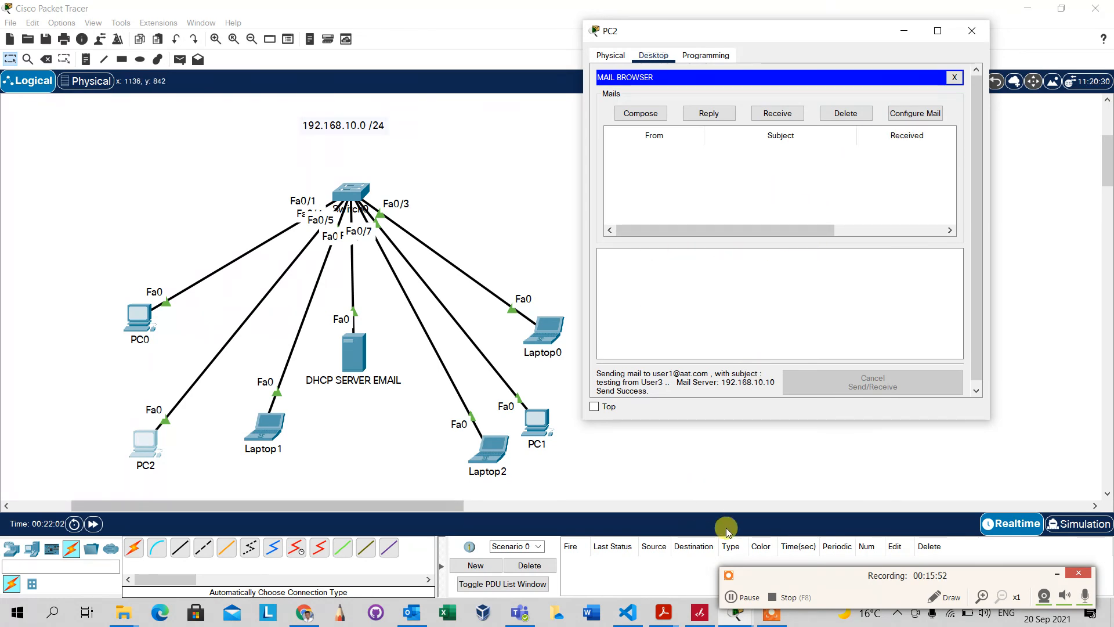
{"action": "left_click", "coordinate": [965, 36]}
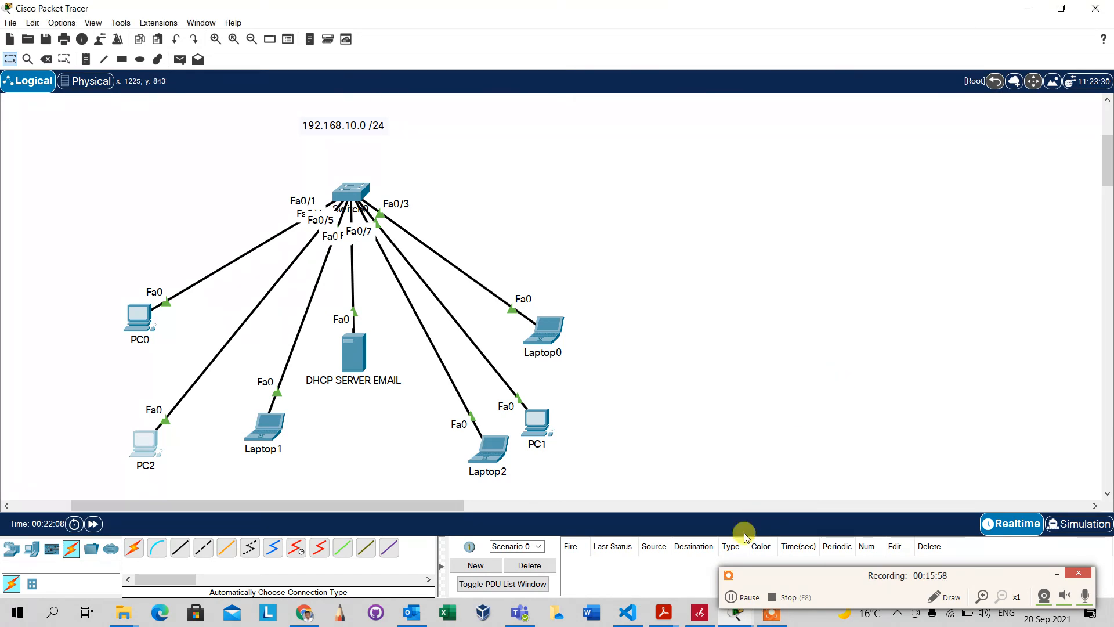